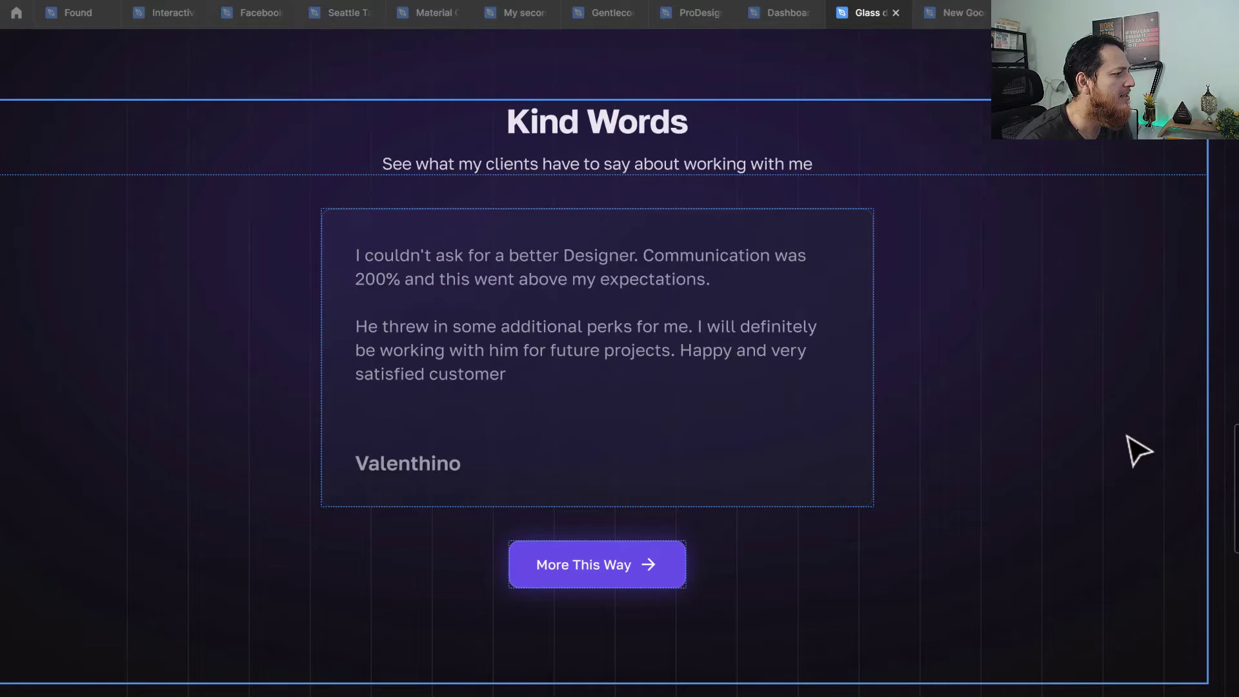
- Zoom out, pan across to Frame 2, and zoom in on its ten faint vertical lines
click(1137, 452)
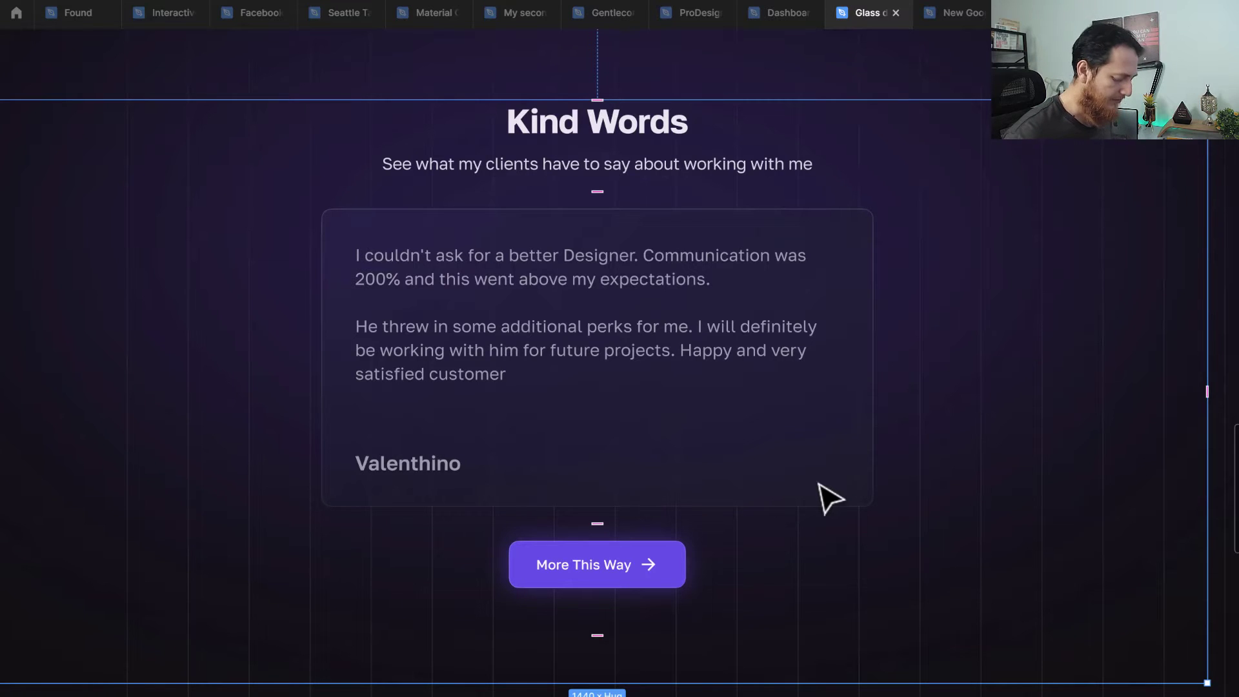
key(ctrl+minus)
key(ctrl+minus)
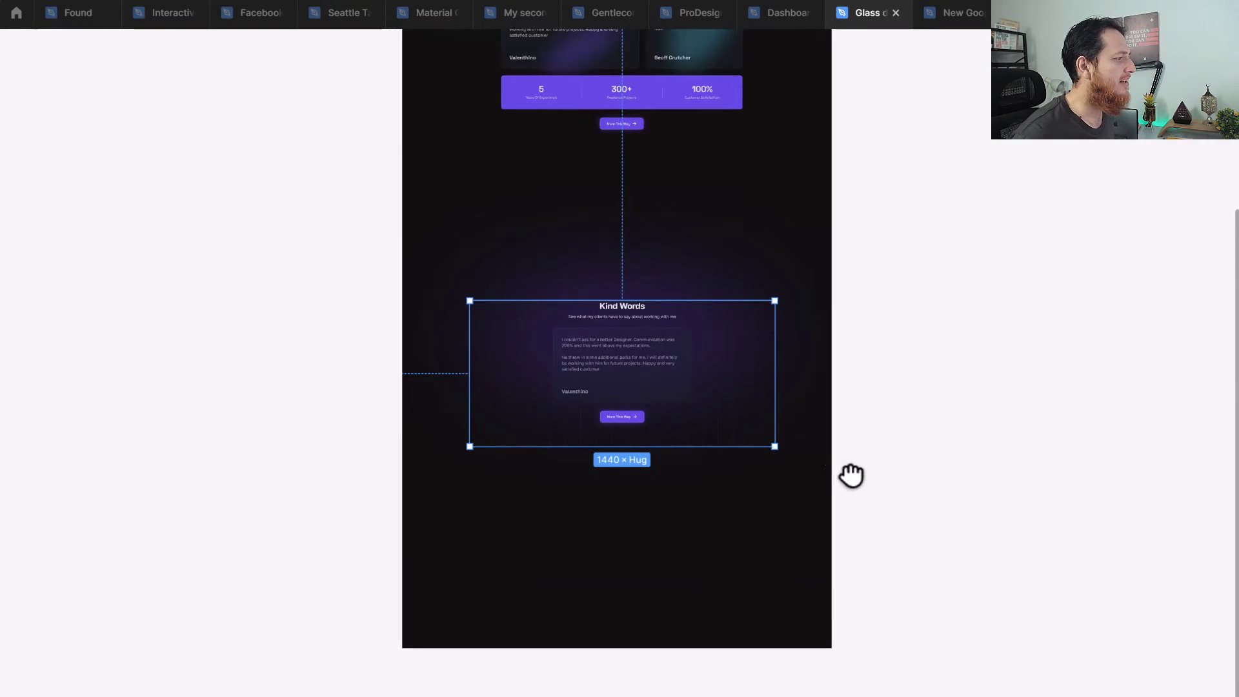
drag(851, 476, 489, 312)
scroll(633, 343, right, 2)
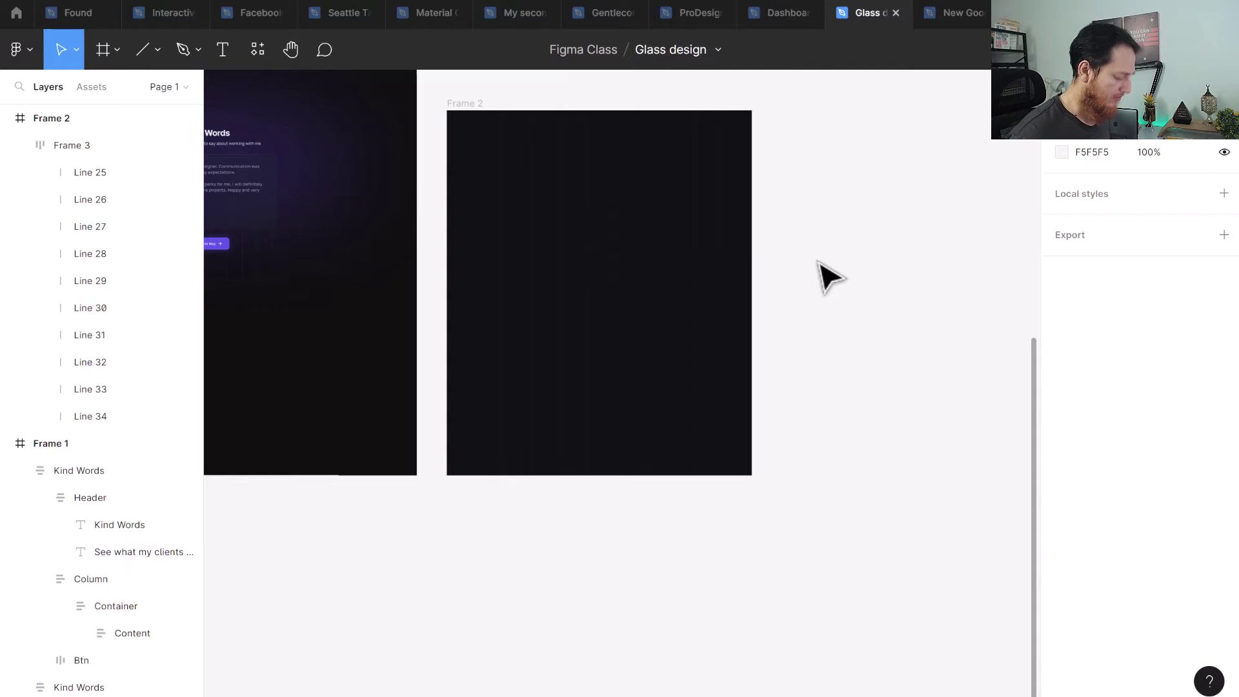
key(ctrl+equal)
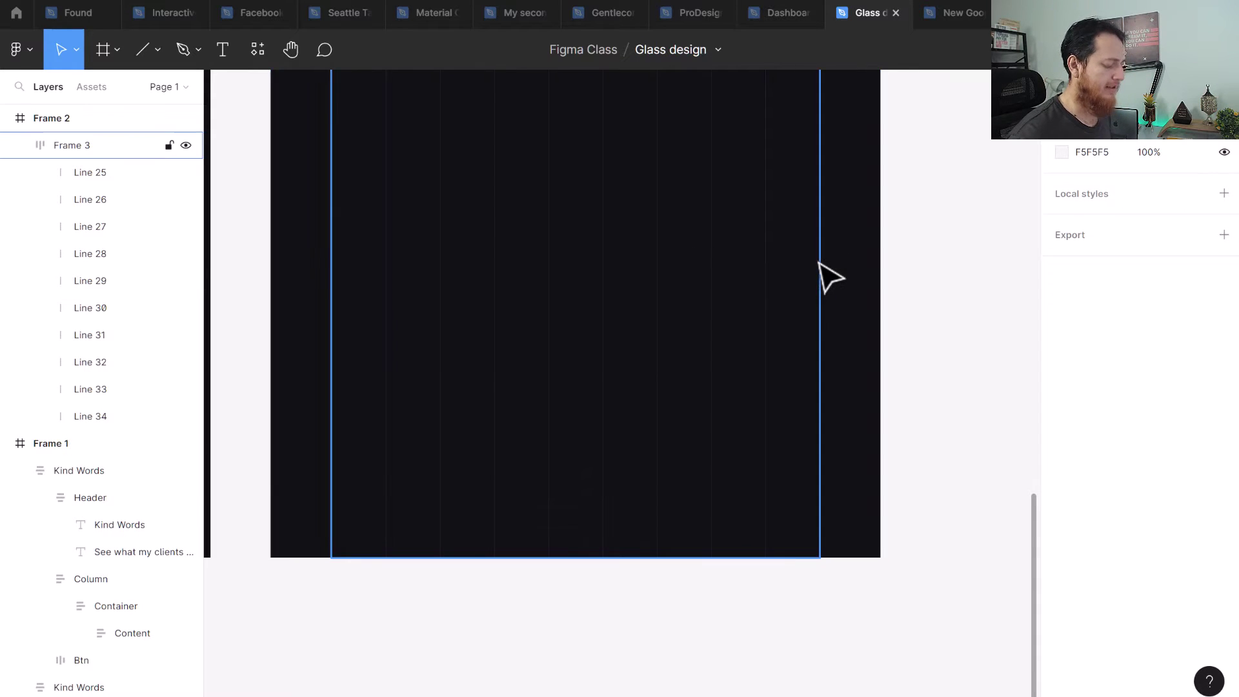
scroll(852, 452, up, 5)
drag(832, 491, 827, 406)
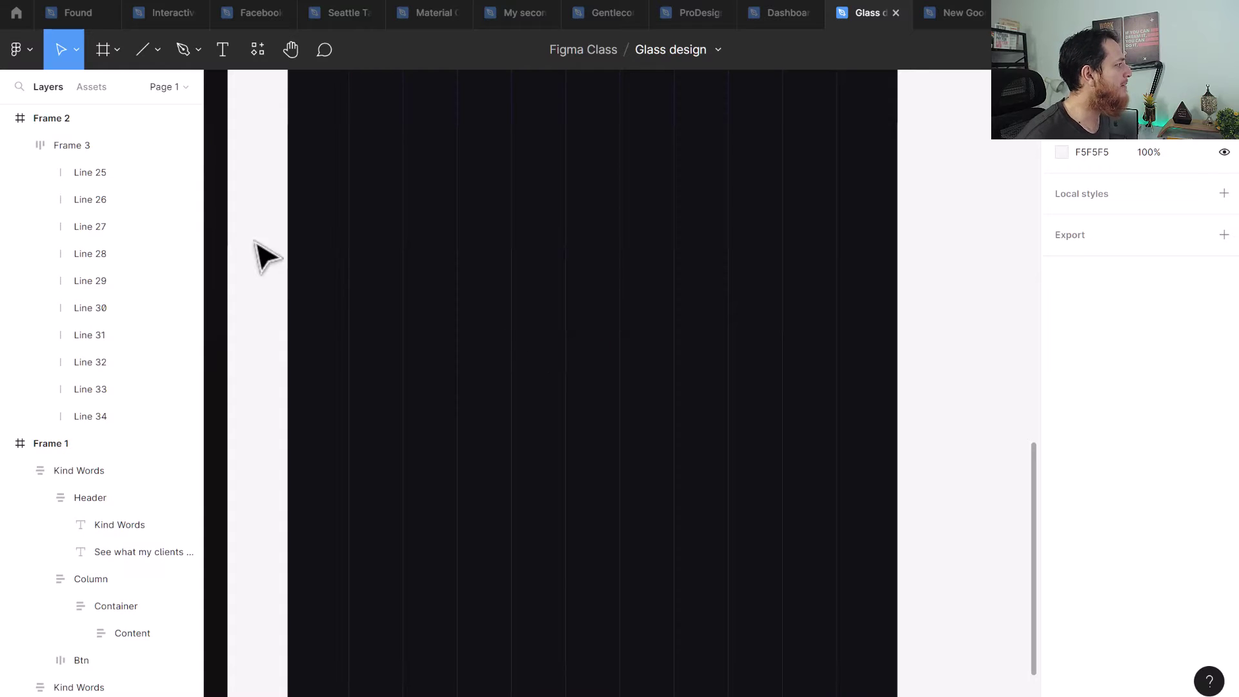
- Draw a large 1126×582 ellipse and move it into Frame 2 at the upper centre
click(157, 52)
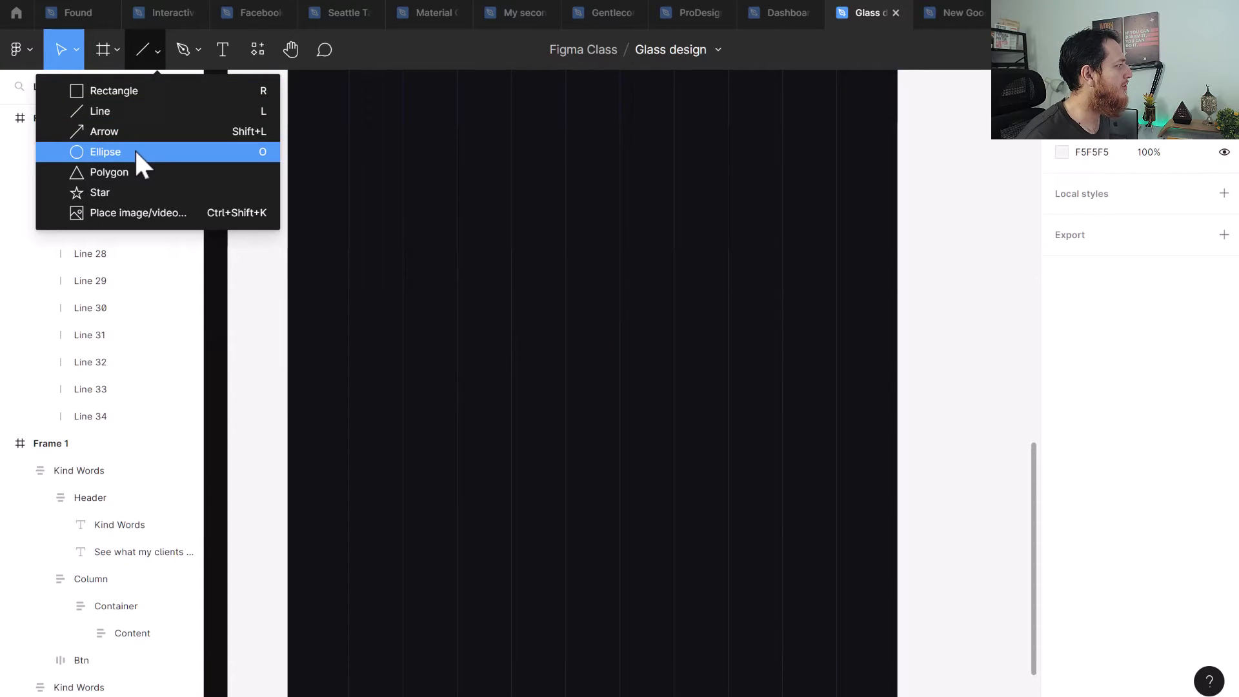
click(134, 148)
drag(362, 252, 622, 338)
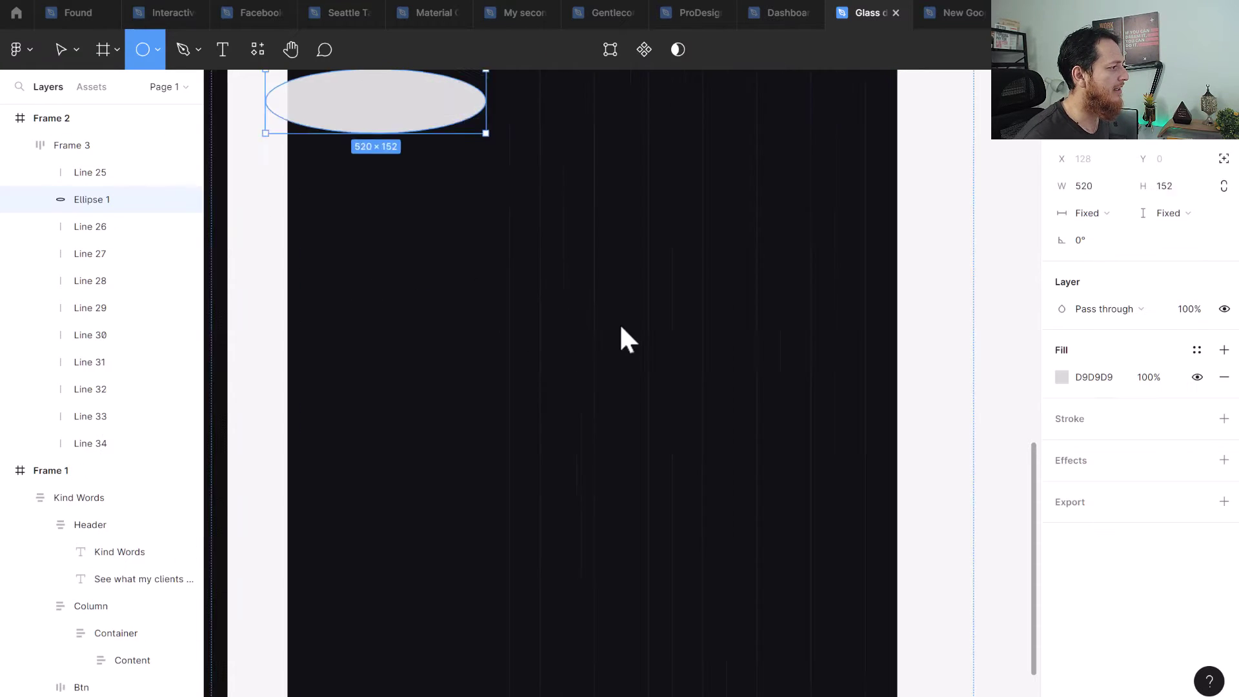
key(Delete)
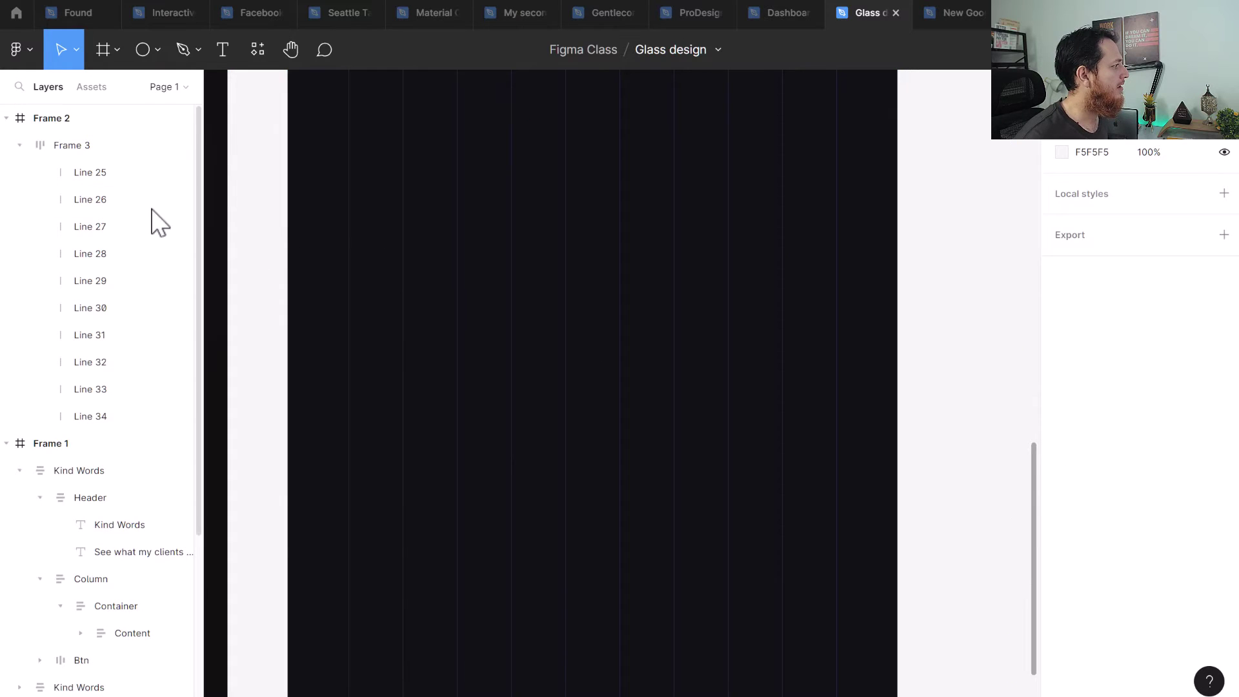
click(61, 145)
click(61, 120)
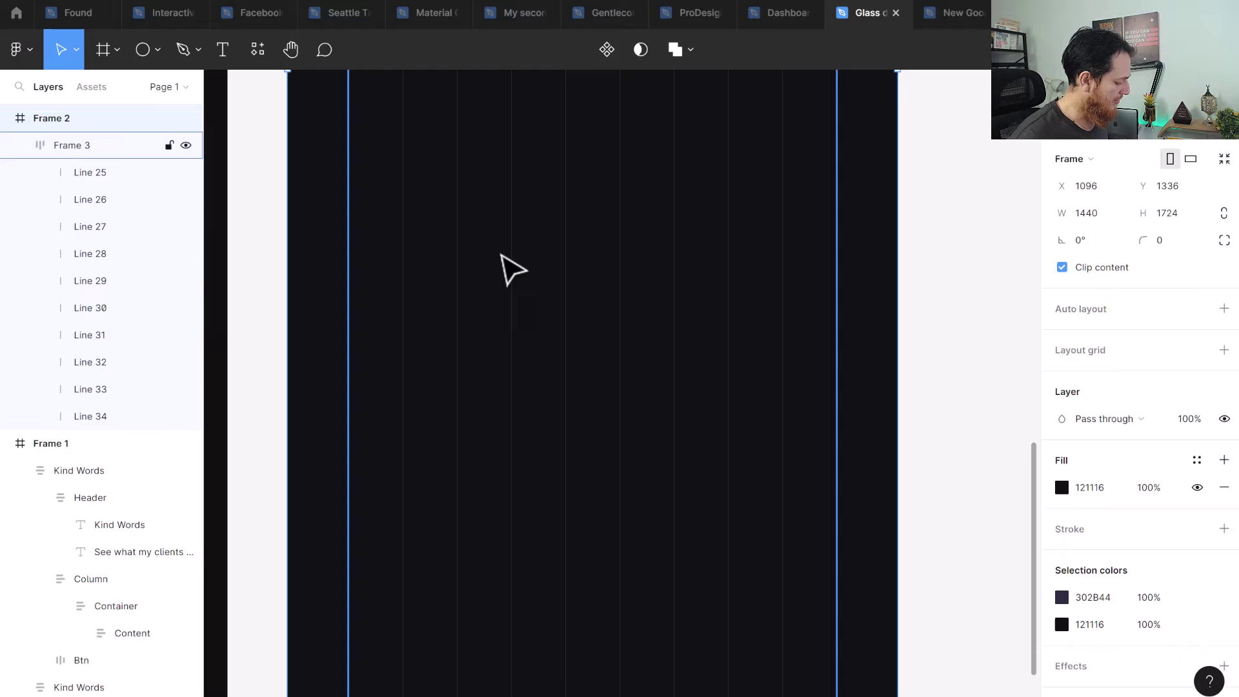
key(o)
drag(433, 223, 899, 476)
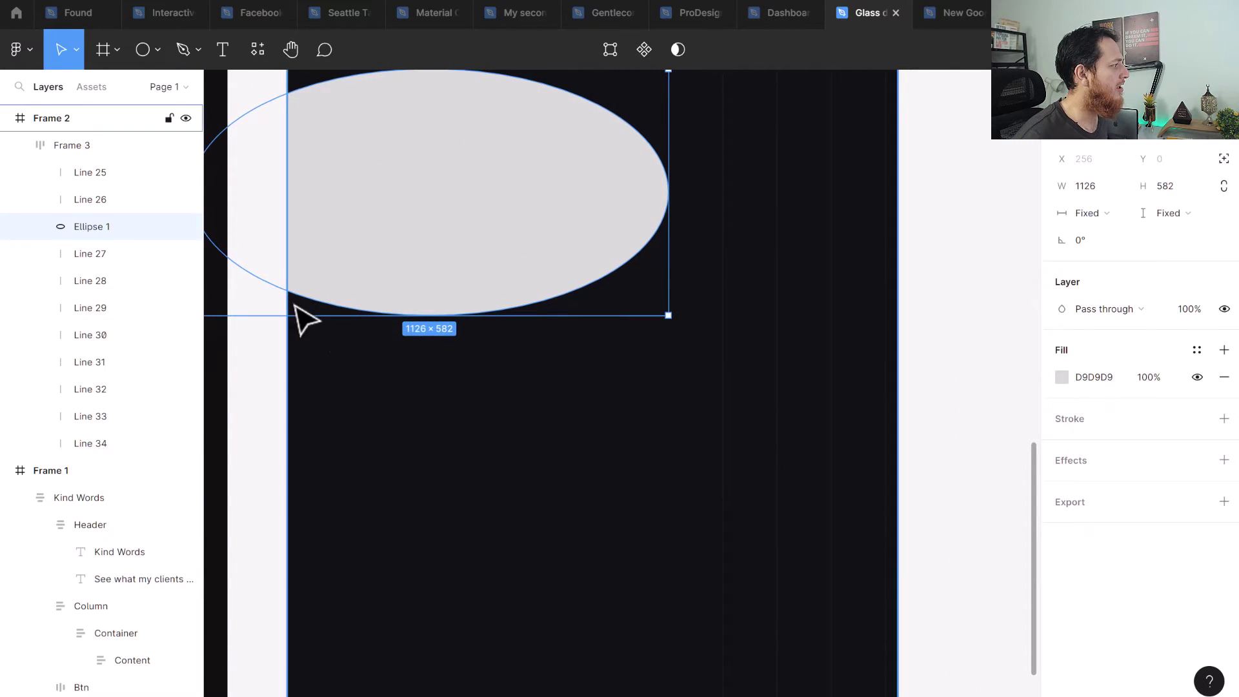
drag(103, 229, 74, 129)
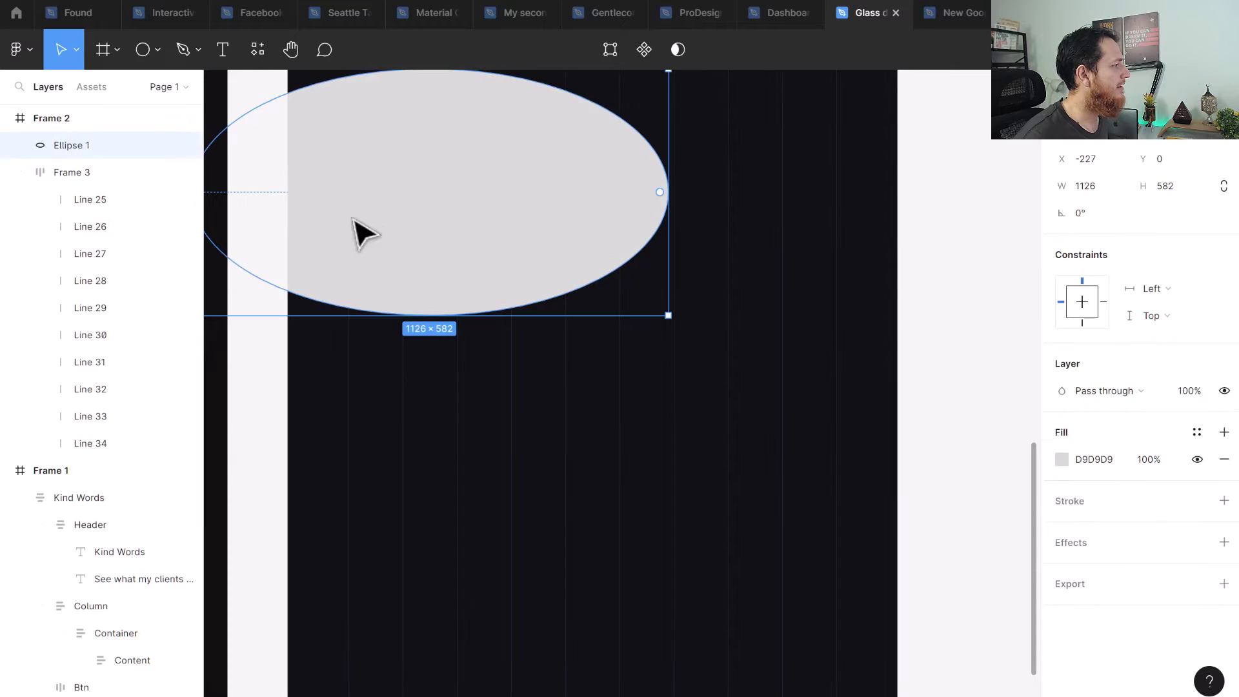
drag(498, 254, 603, 342)
- Fill the ellipse light cyan 43C7D9 and nudge it slightly left and down
click(1062, 460)
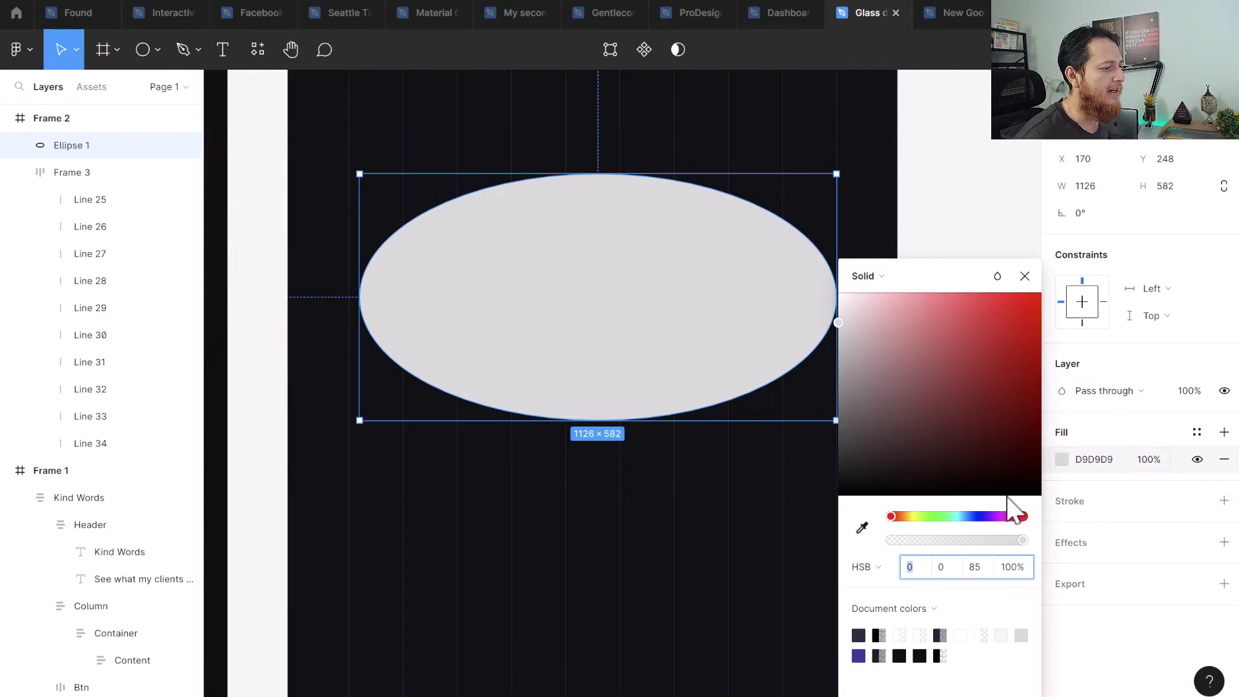
click(959, 516)
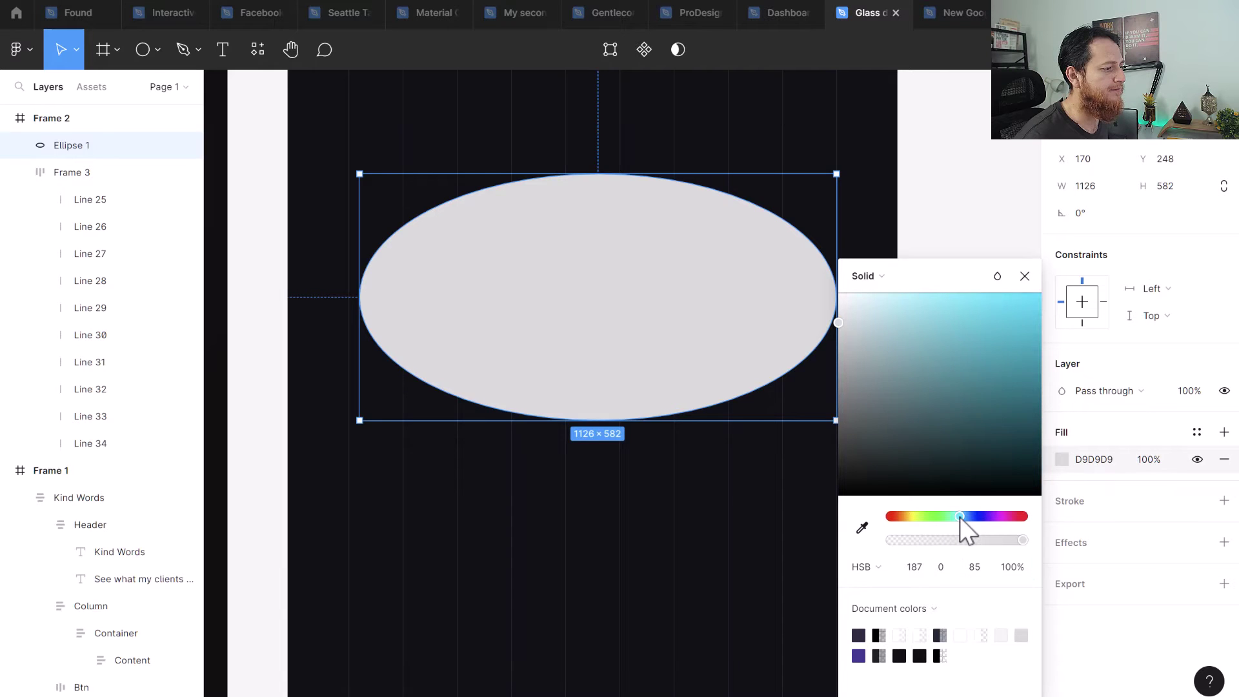
drag(971, 432, 980, 324)
click(1025, 277)
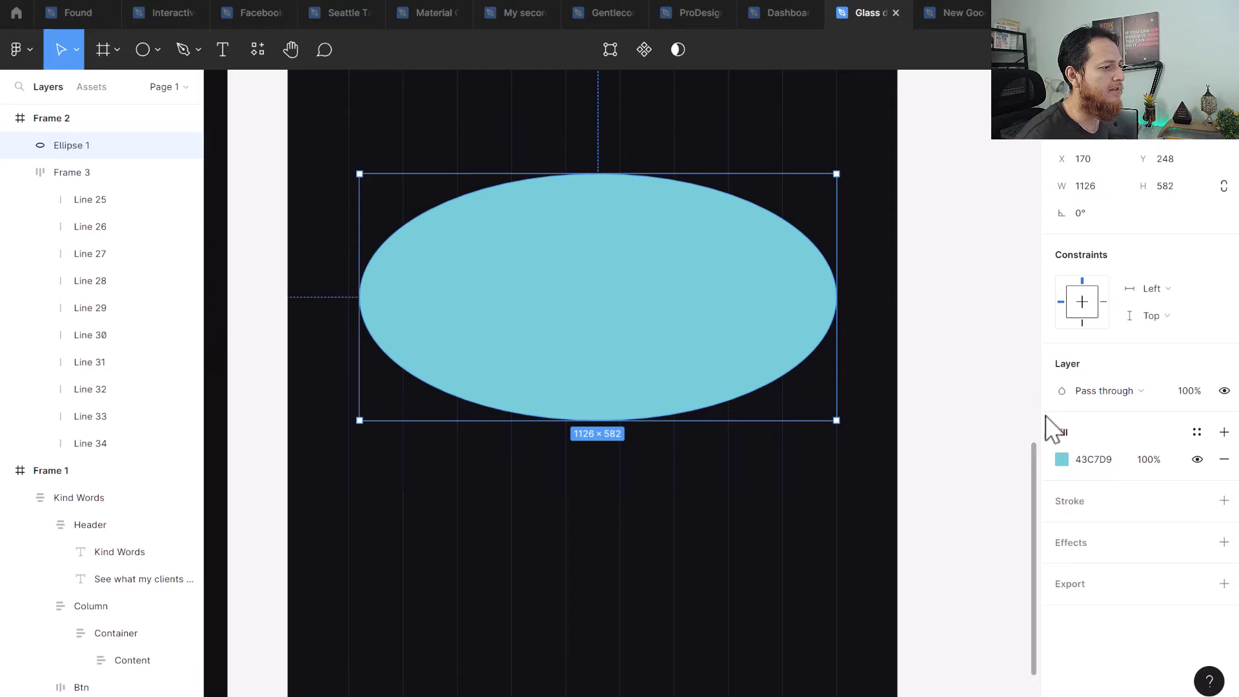
drag(695, 344, 688, 352)
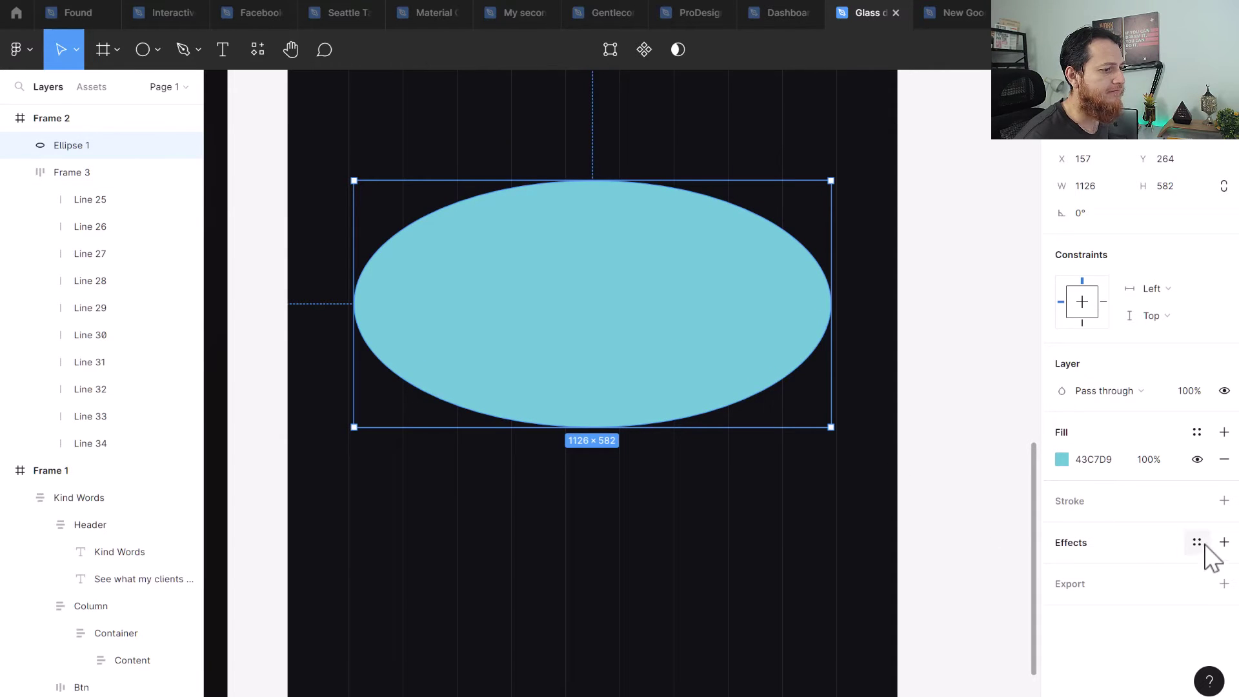
- Add a Layer blur effect to the ellipse and raise the blur amount to 400
click(1224, 542)
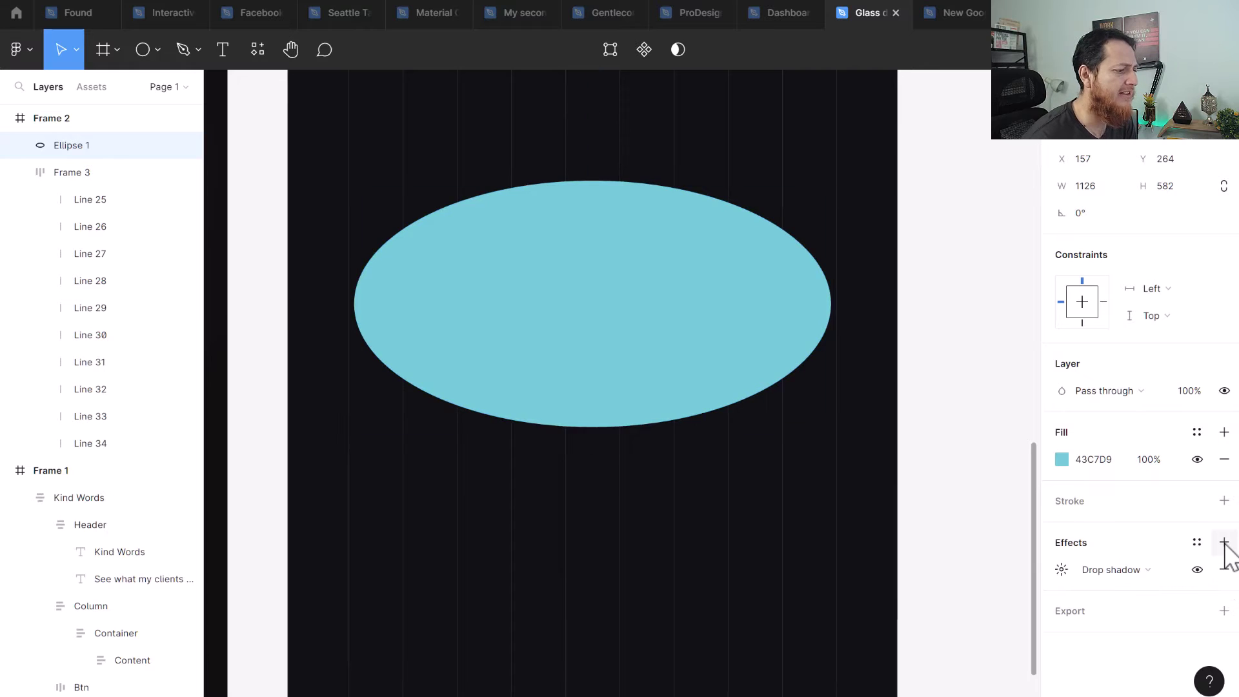
click(1114, 571)
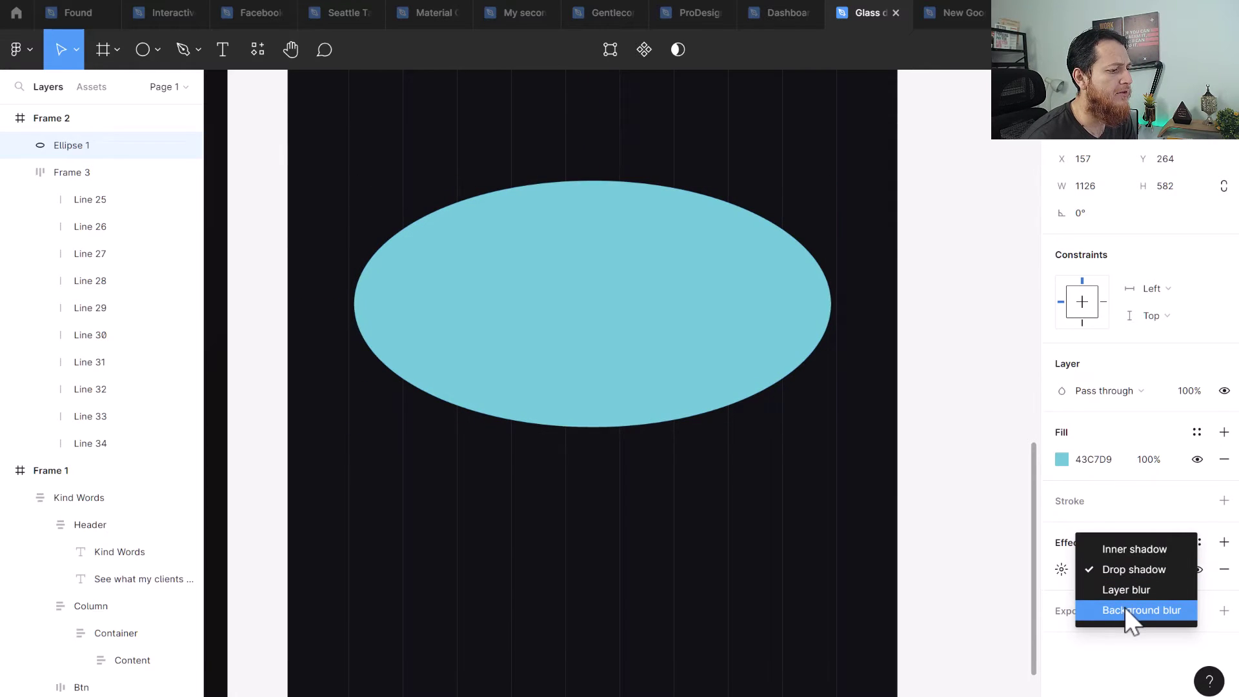
click(1125, 591)
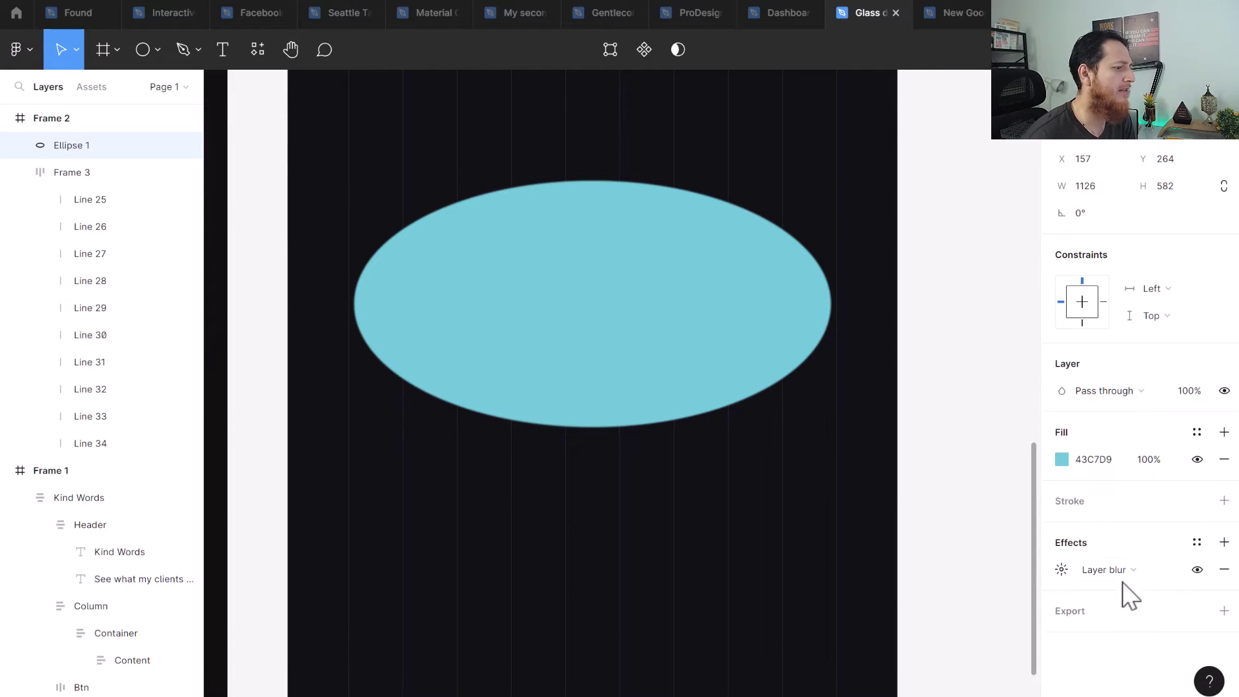
click(1062, 570)
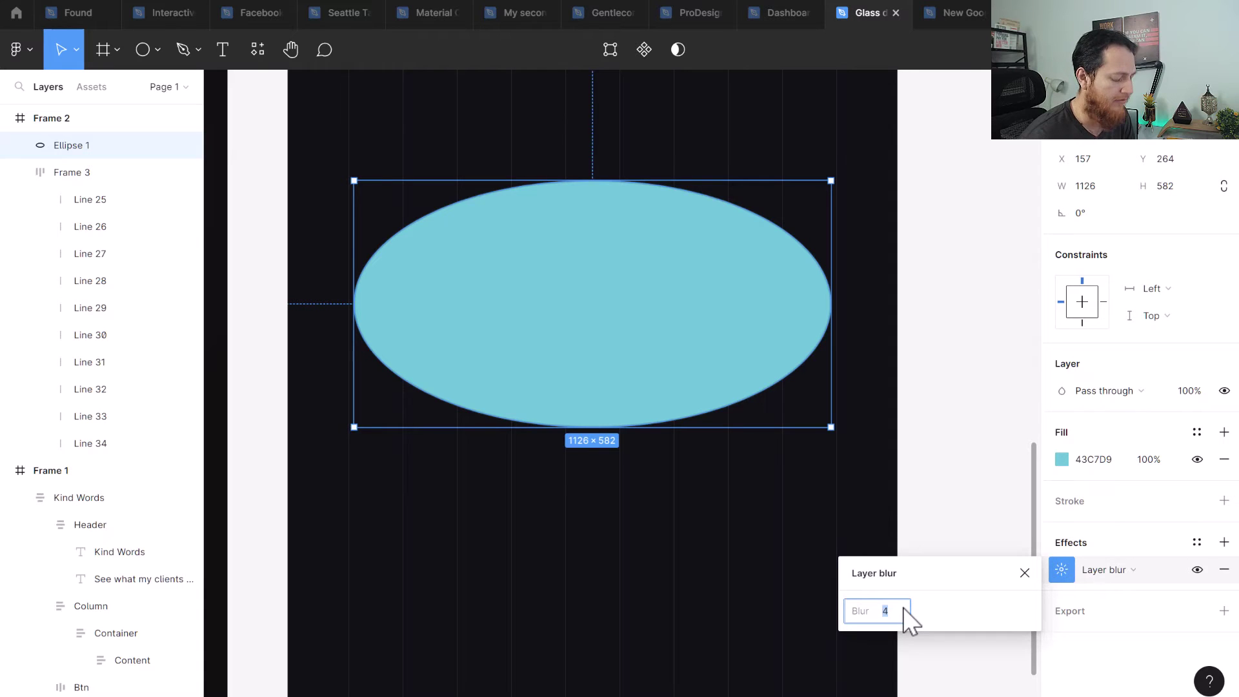
text(100)
key(Return)
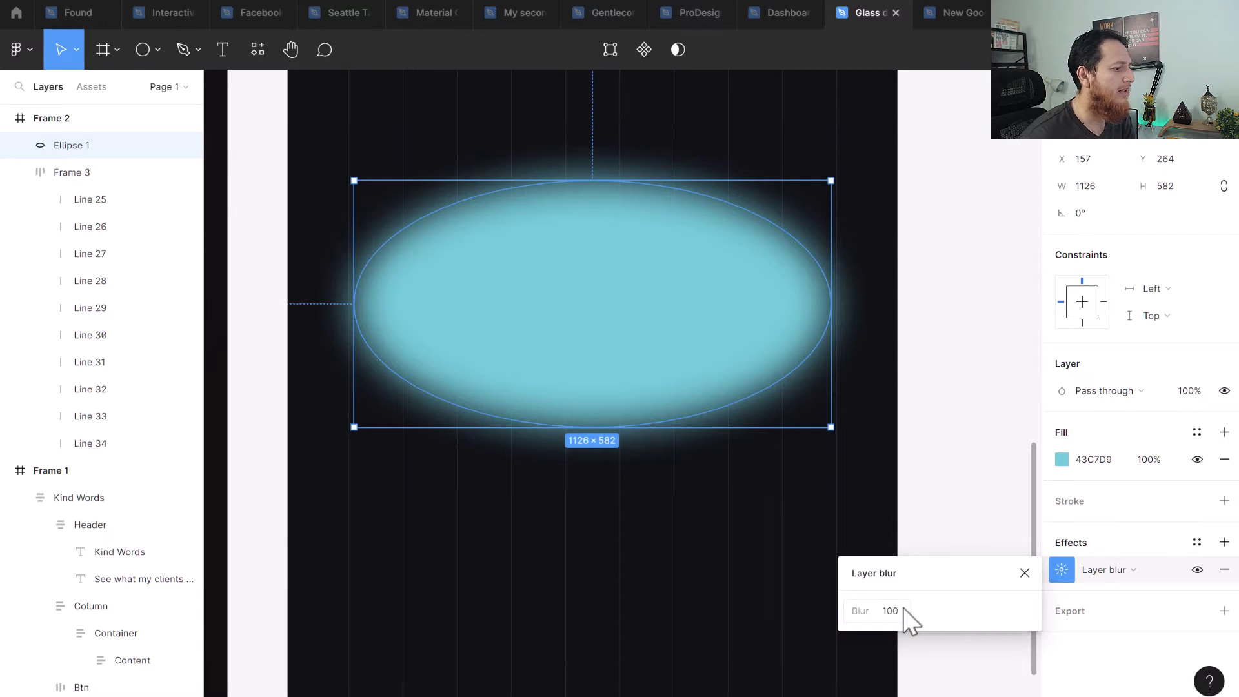
click(888, 611)
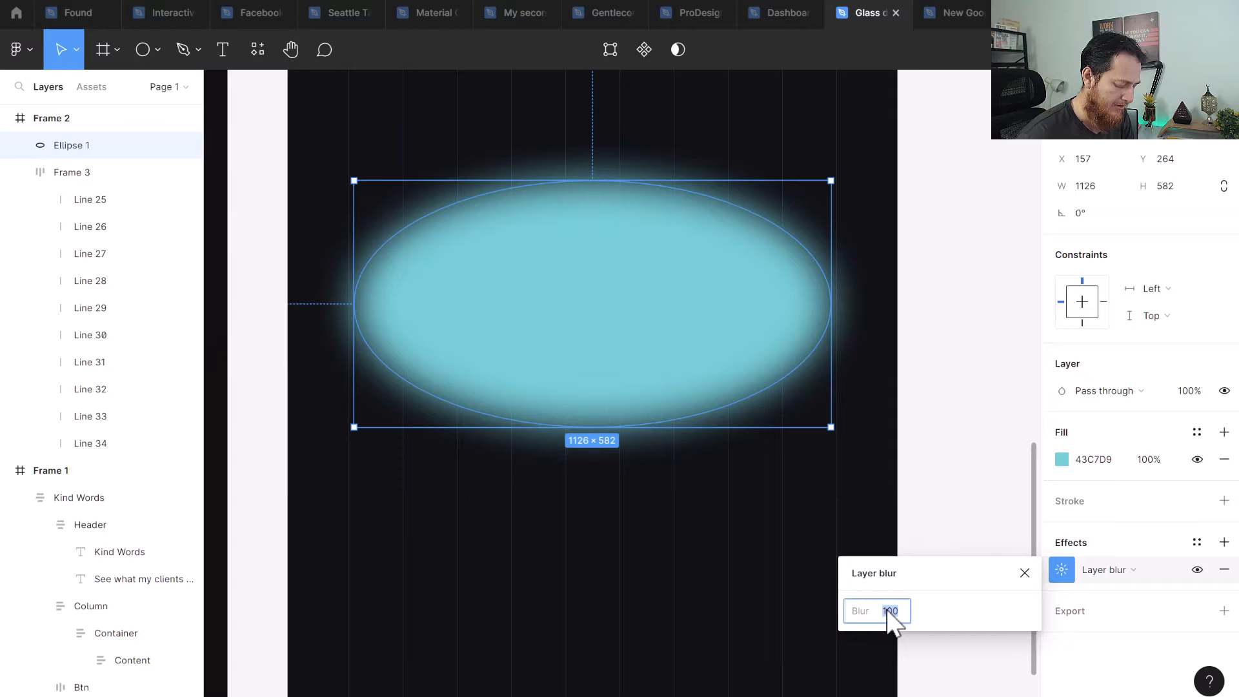
text(250)
key(Return)
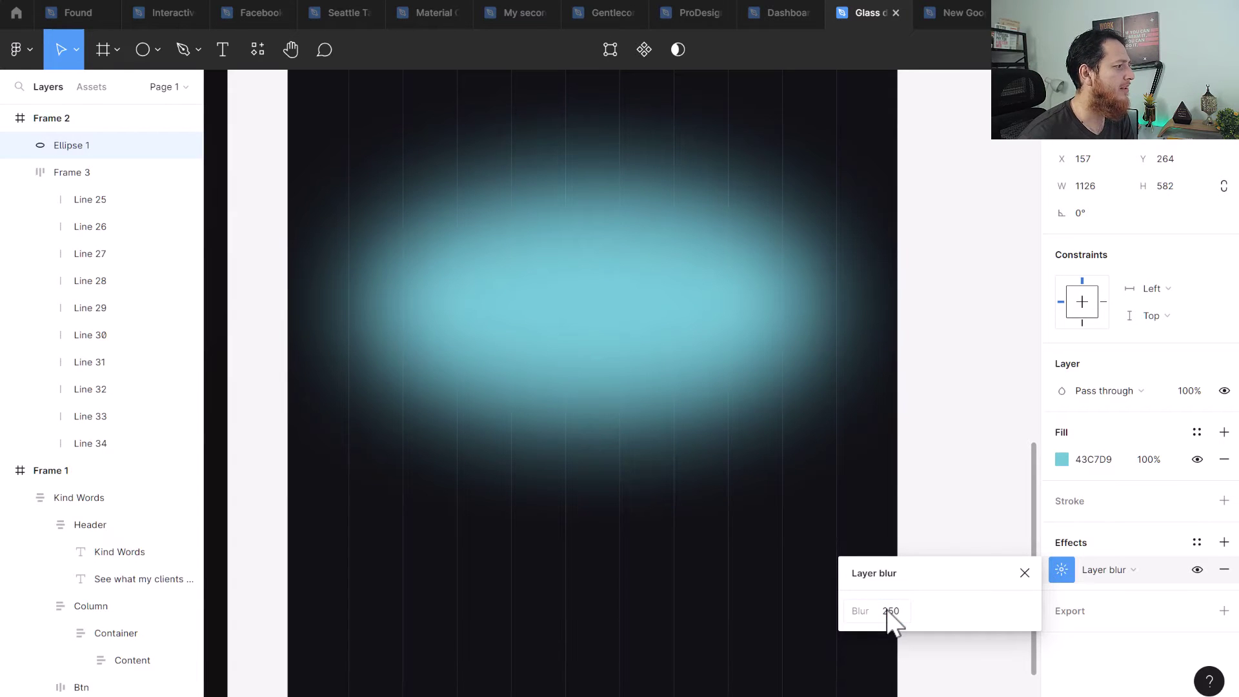
click(888, 611)
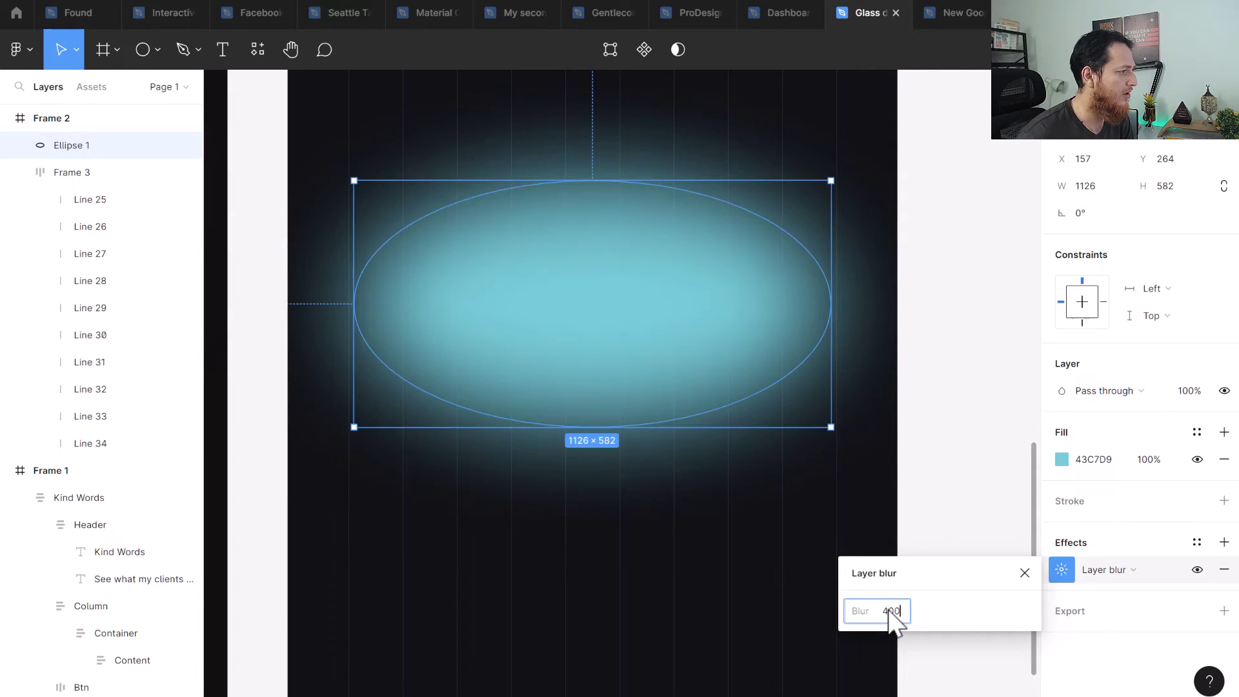
key(Return)
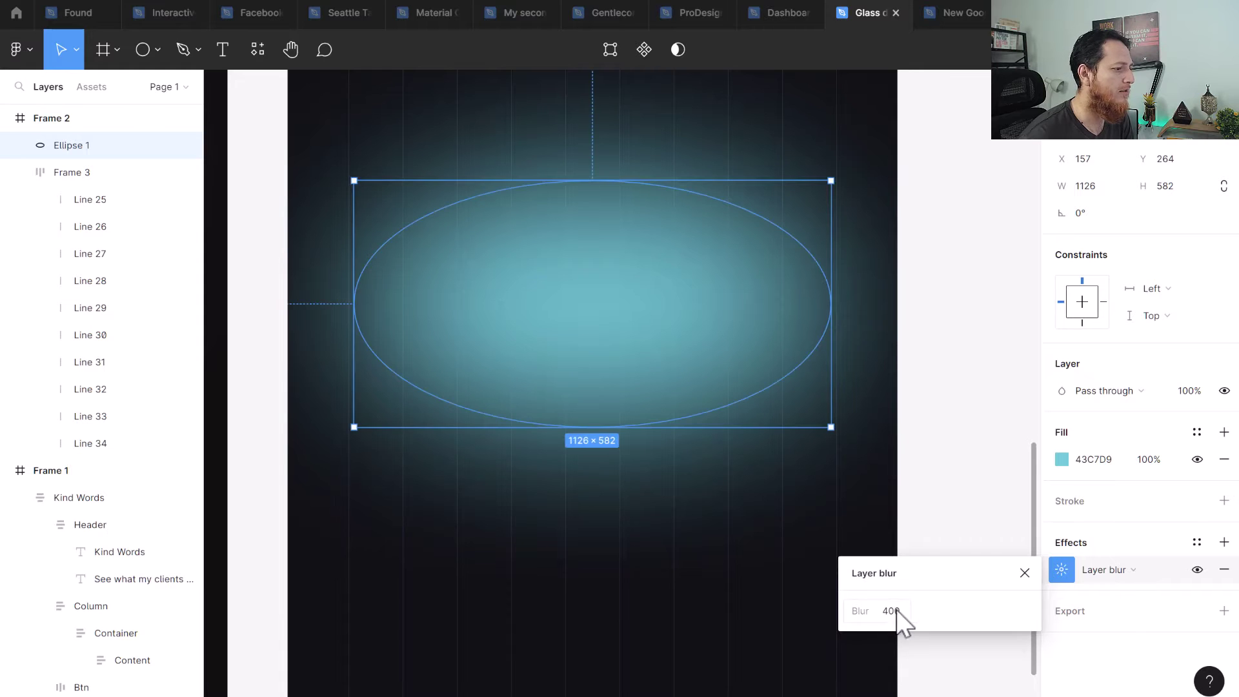
- Set the ellipse's blend mode to Color dodge and its opacity to 50%
click(1126, 391)
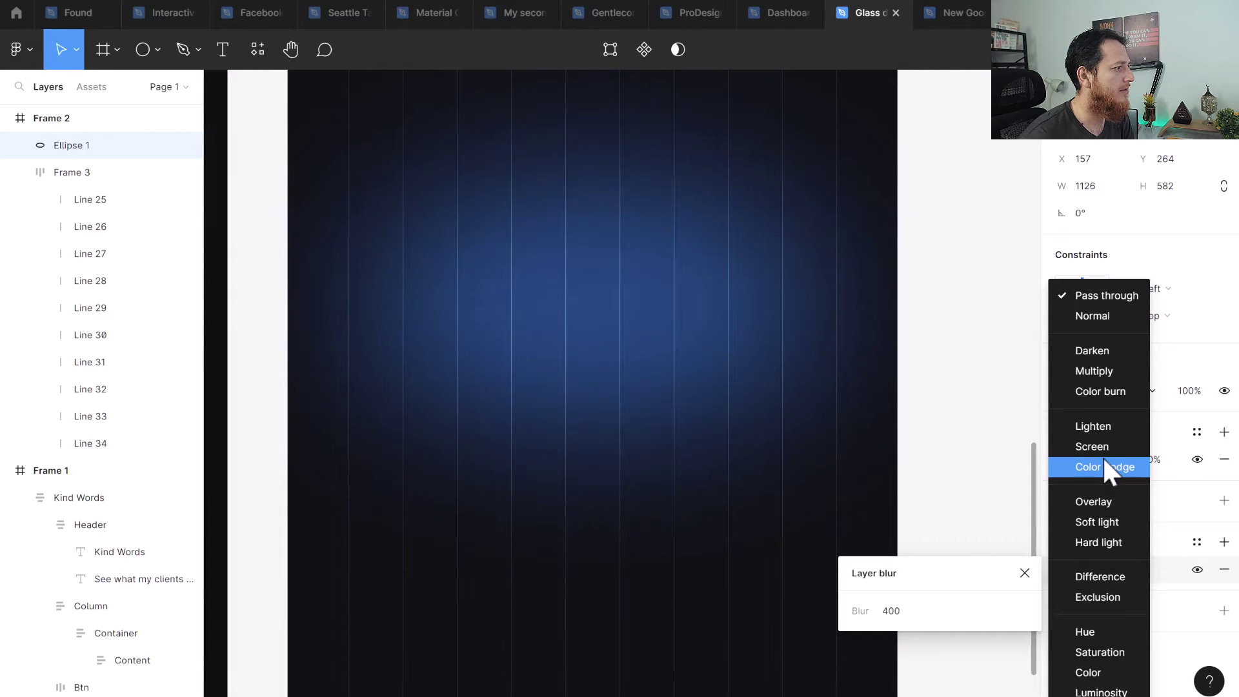
click(1102, 466)
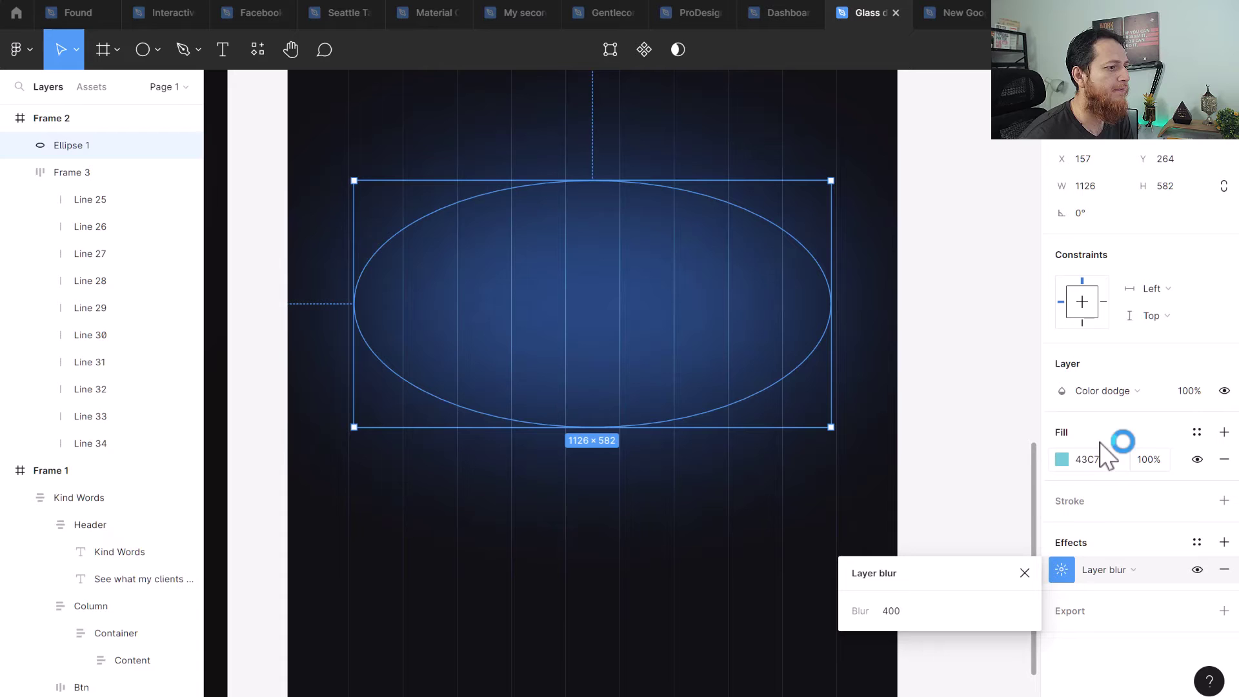
click(1184, 397)
text(50)
key(Return)
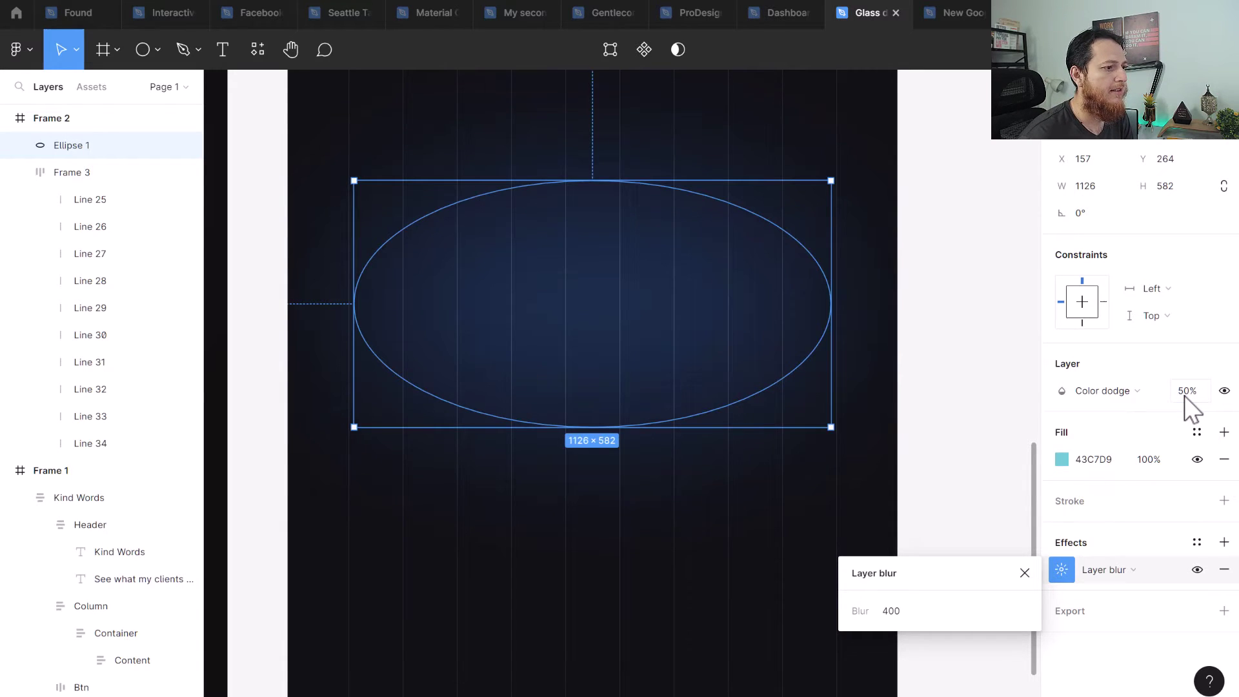
click(975, 411)
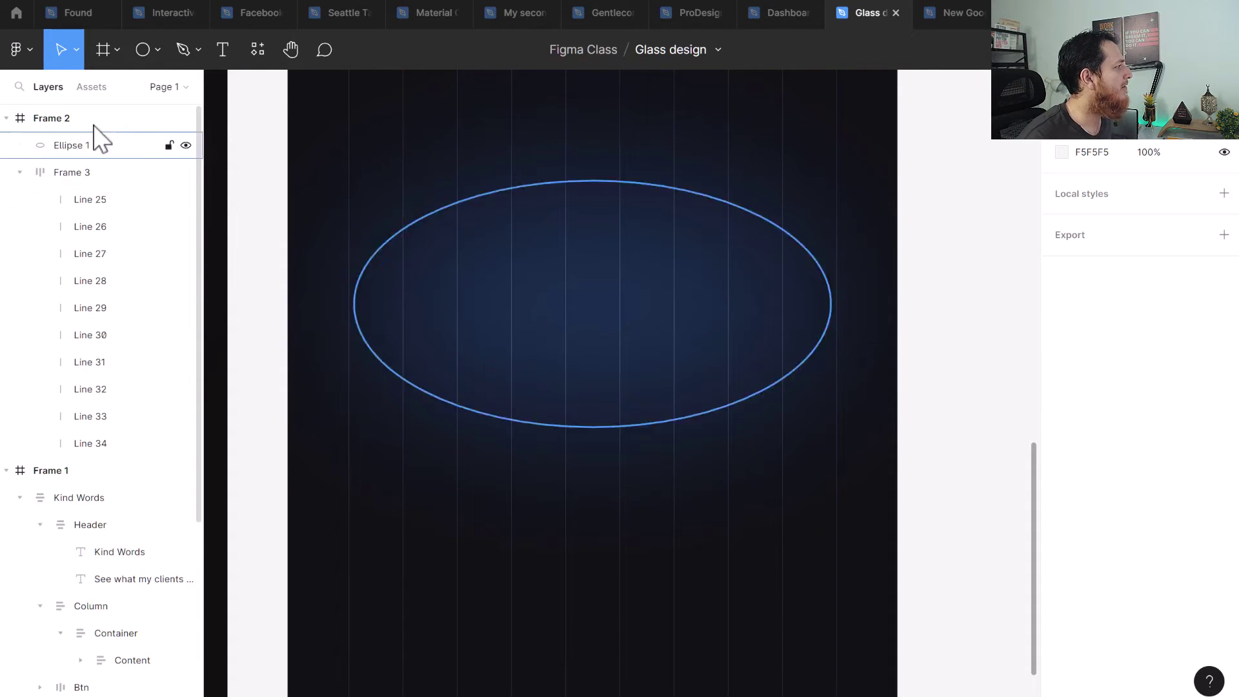
click(157, 51)
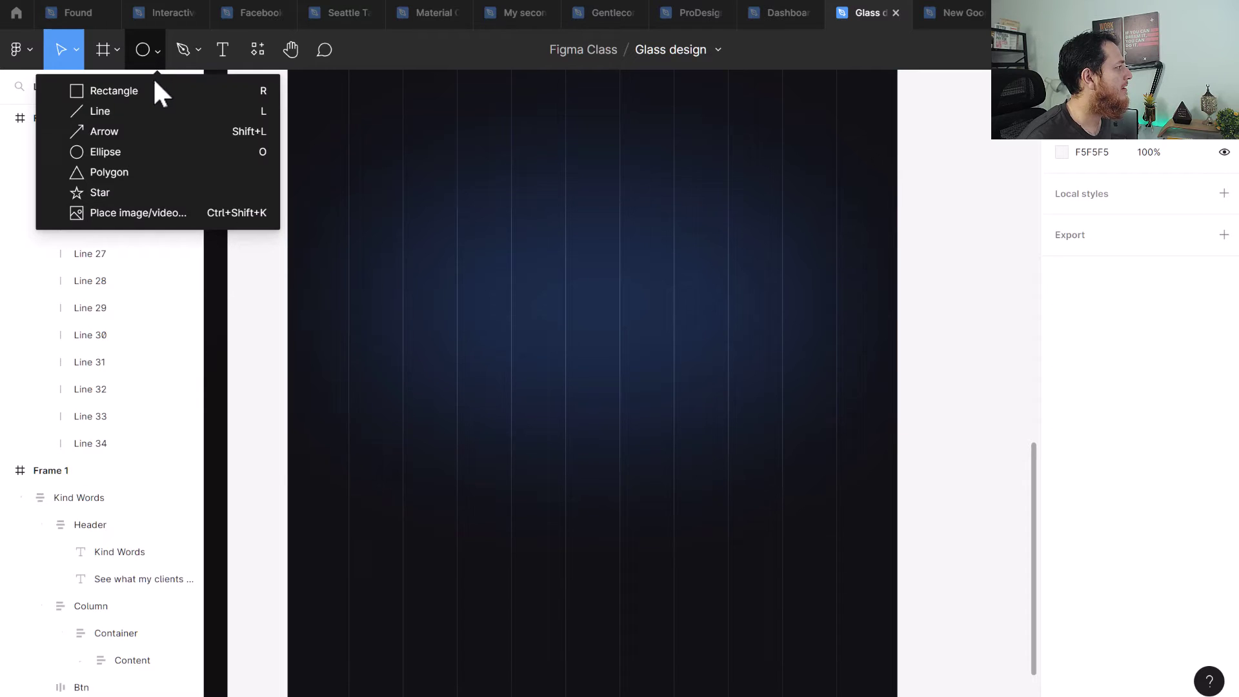
click(979, 361)
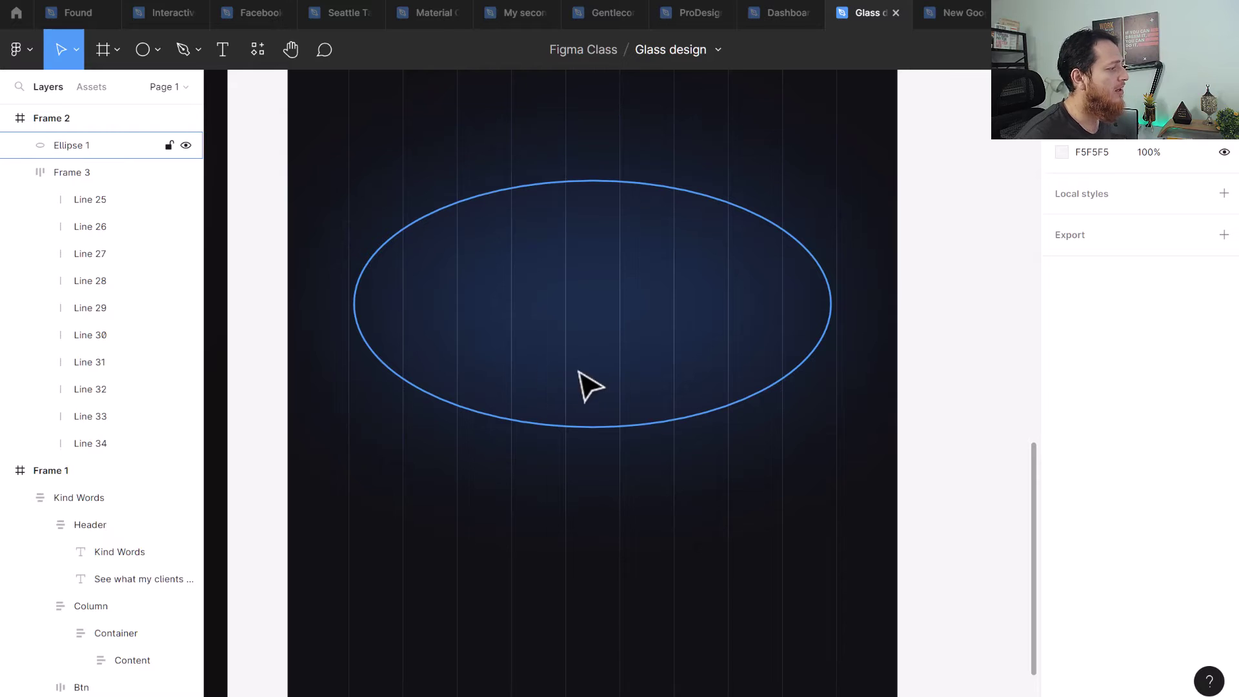
- Paste the quote as a text layer in Frame 2 and lock Frame 3
key(t)
click(501, 251)
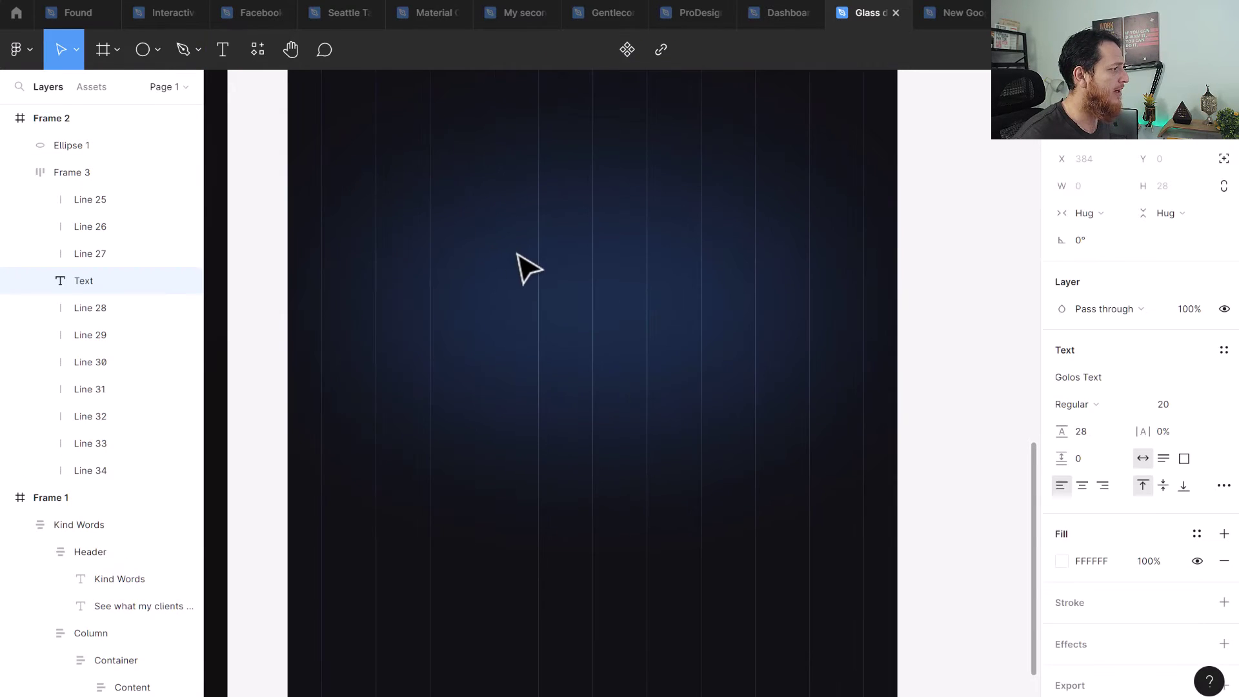
text(Let’s use autolayout to create a box of text with a lot of nice glass effects Just to make sure you understand the concept of how to create this box)
drag(97, 280, 73, 137)
click(21, 200)
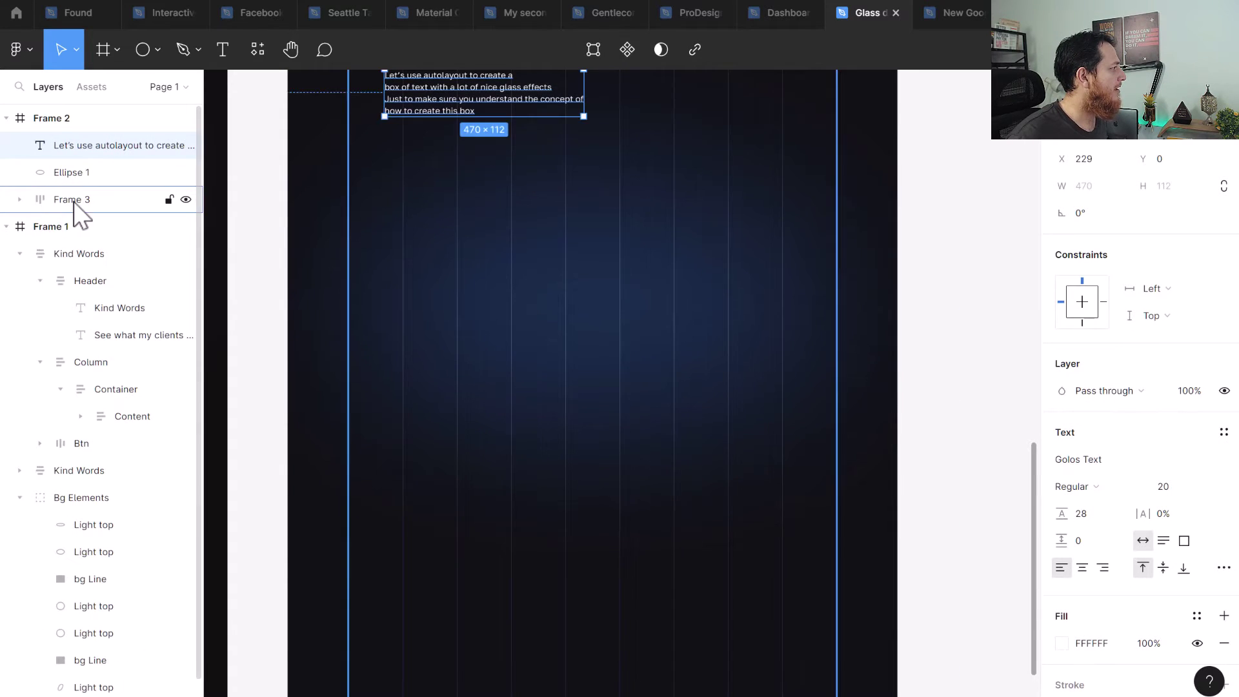
click(153, 199)
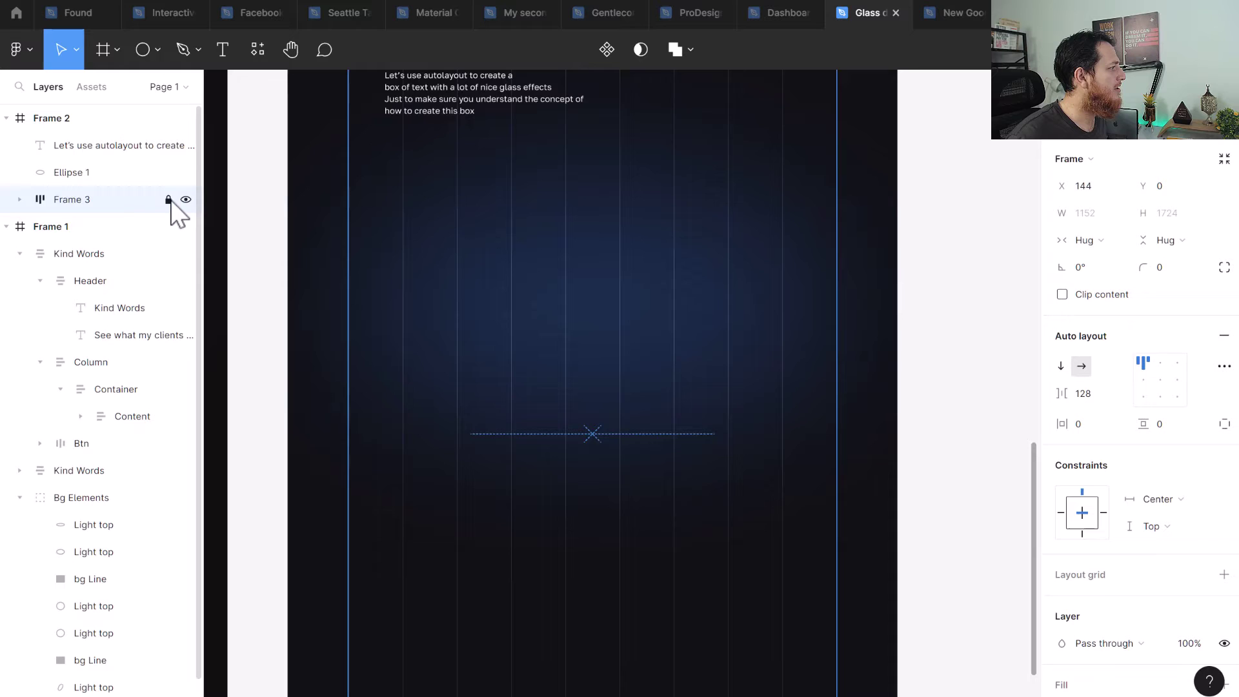
scroll(501, 504, up, 1)
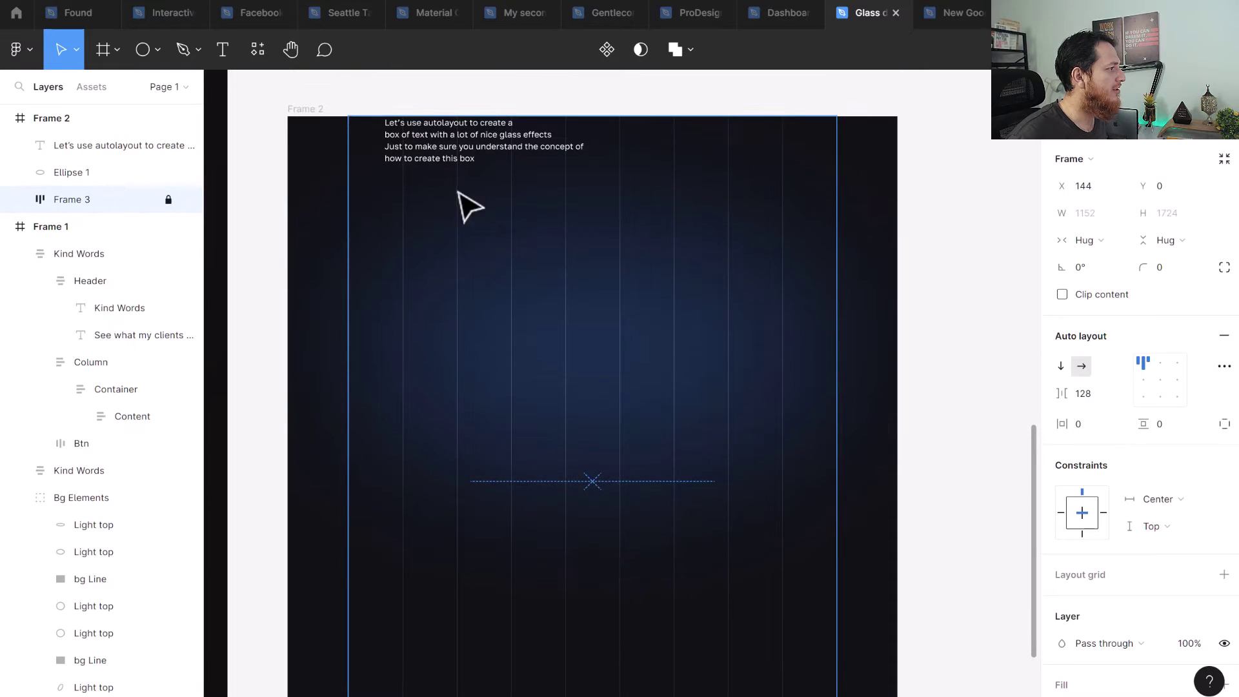
- Centre the quote in Frame 2, narrow its box, and join its last line onto the previous one
click(534, 318)
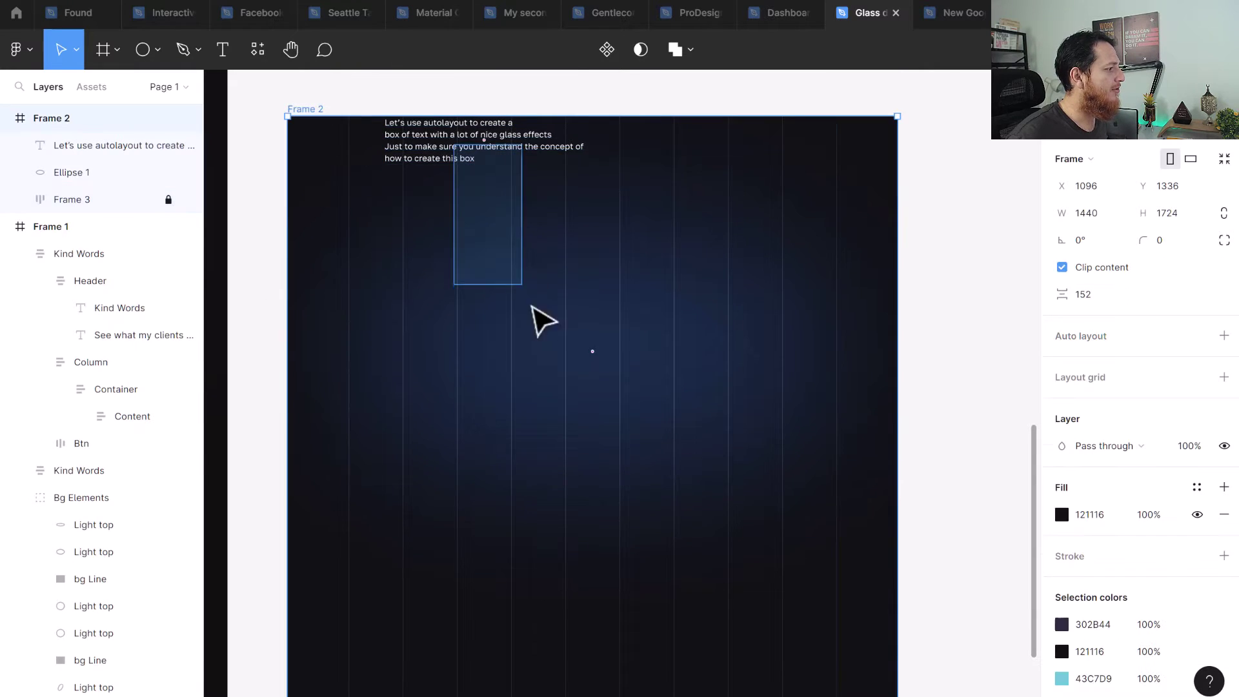
click(447, 158)
drag(443, 146, 600, 400)
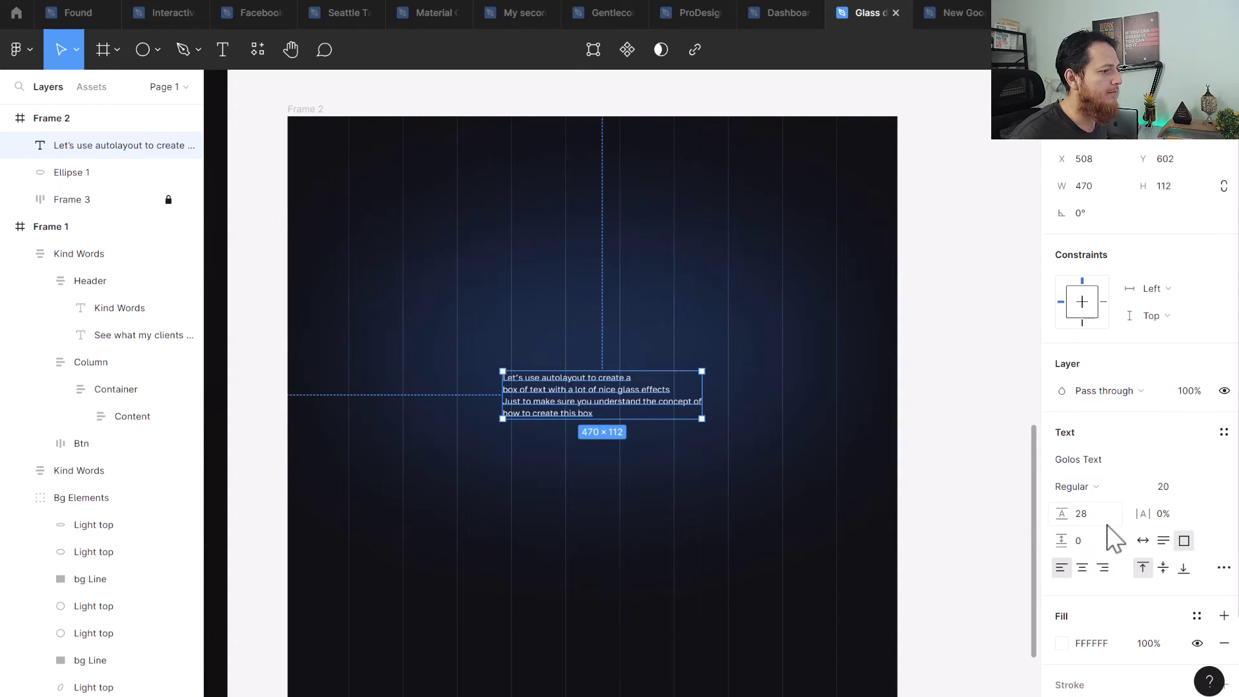
drag(701, 395, 675, 395)
click(646, 452)
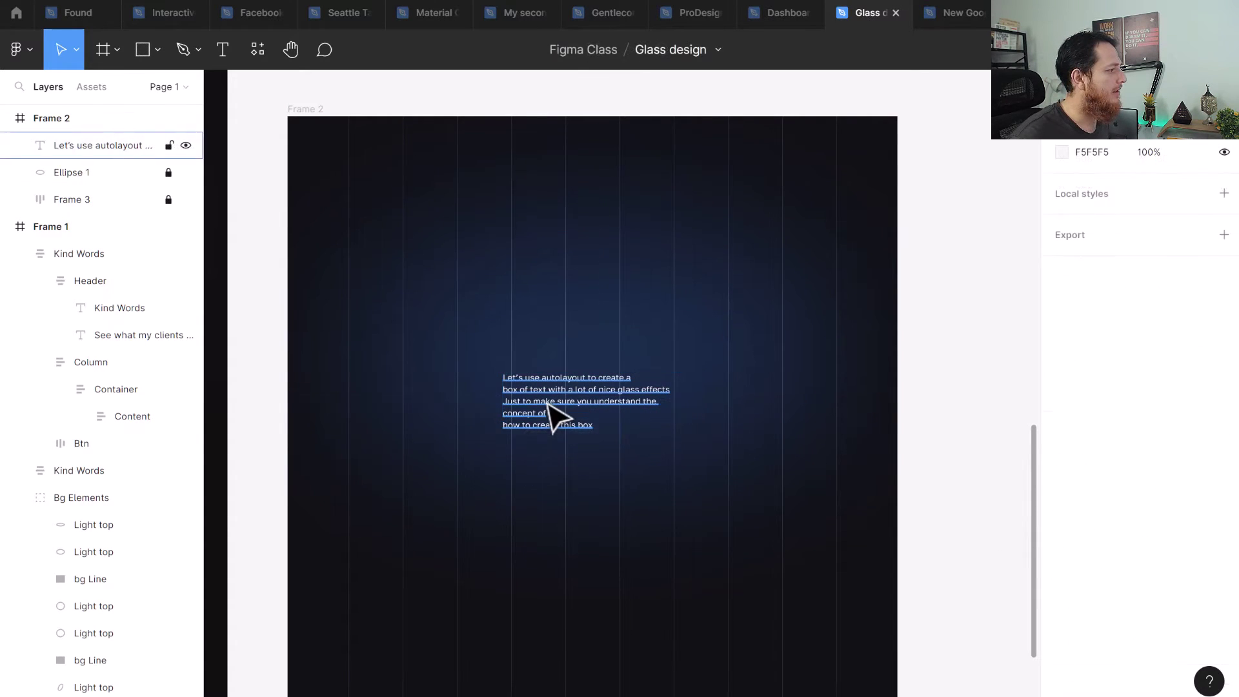
click(549, 407)
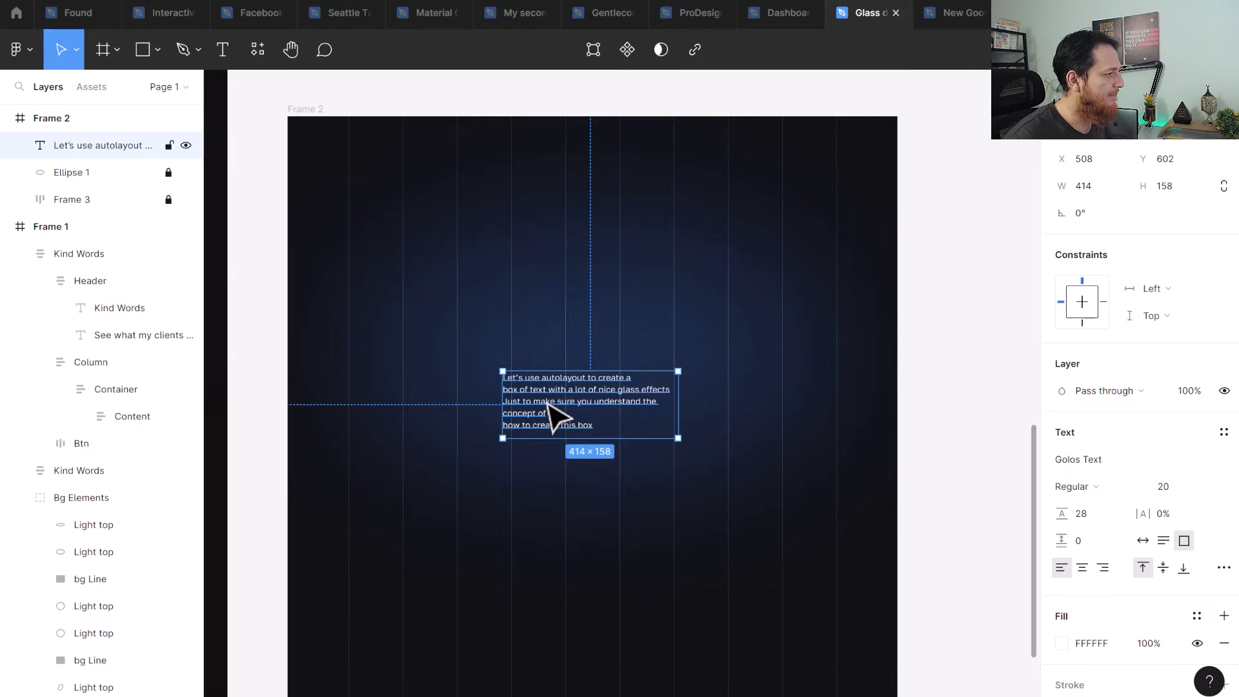
key(shift+2)
key(Return)
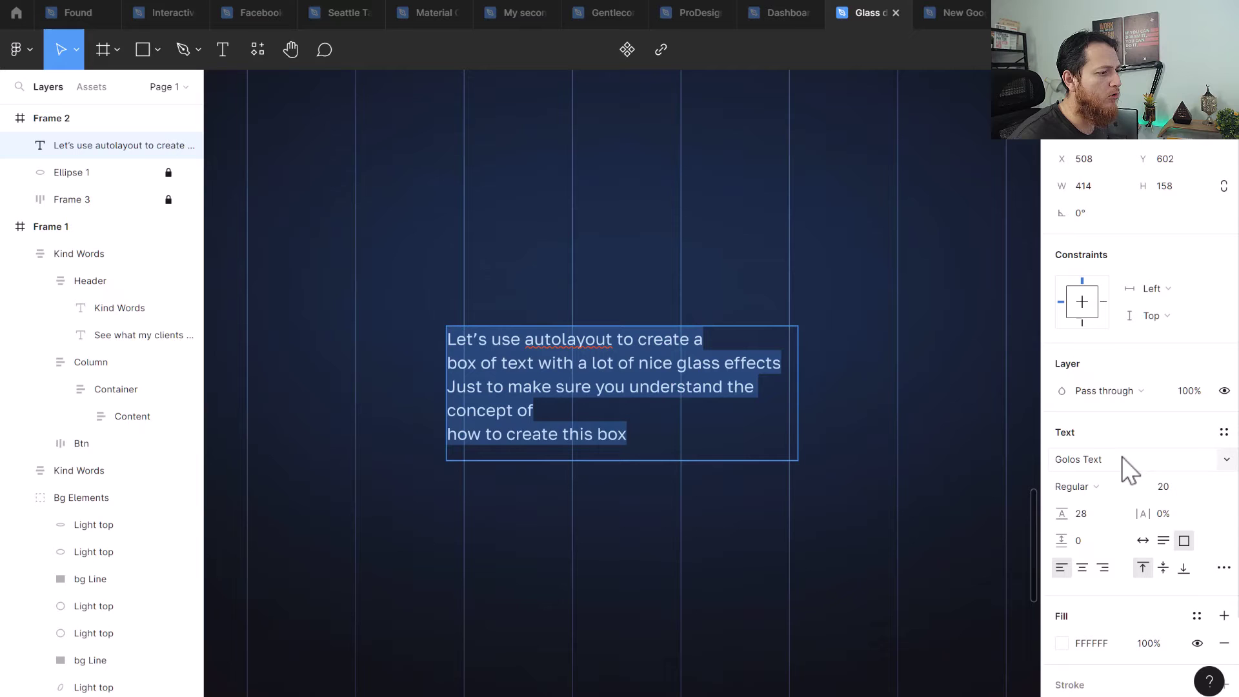
click(586, 420)
key(Delete)
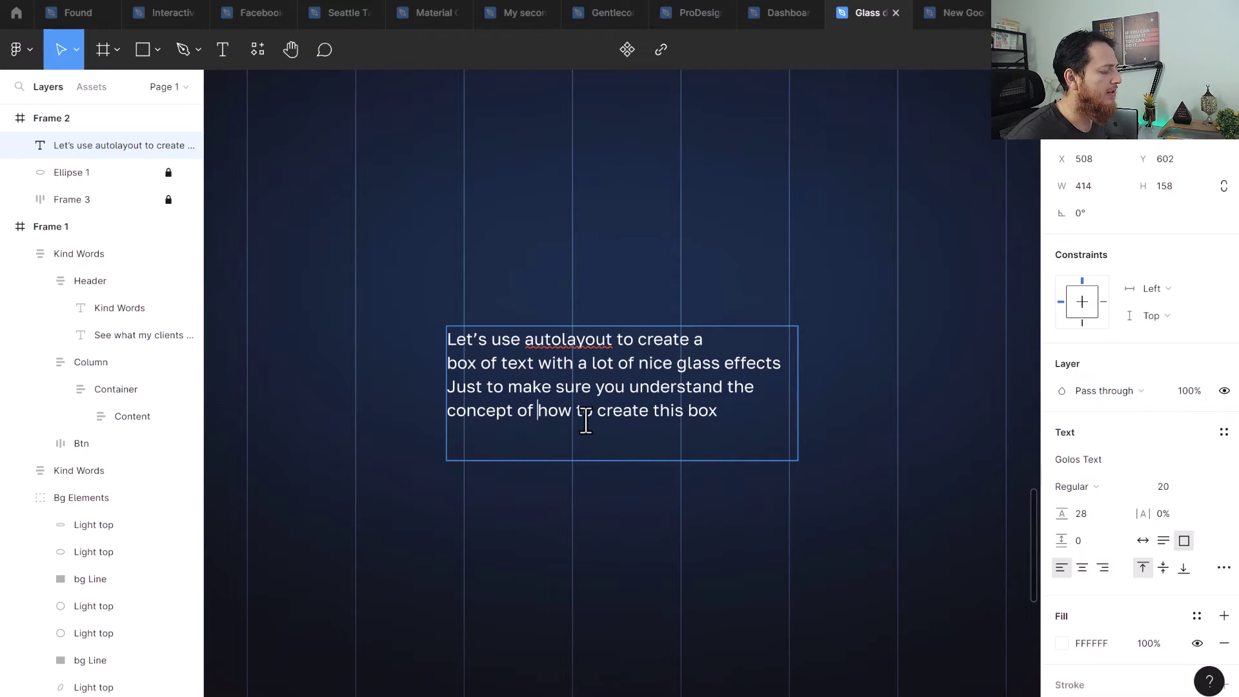
key(Escape)
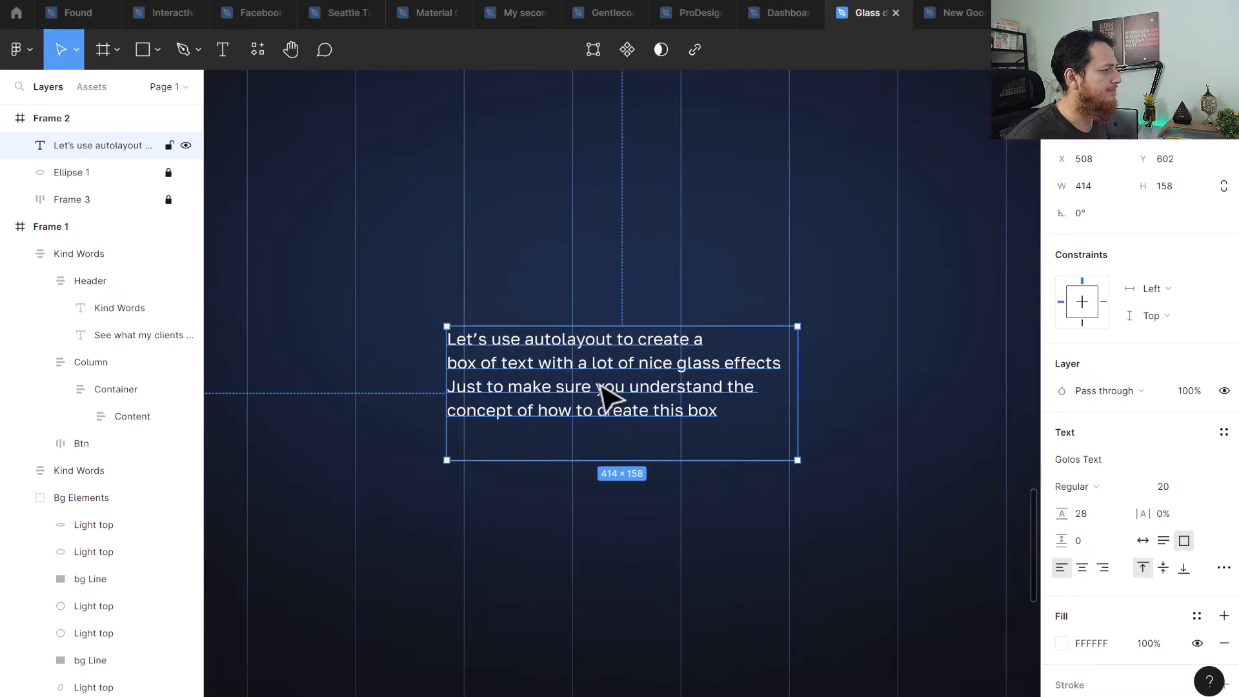
- Paste the author attribution as a line below the quote
click(742, 523)
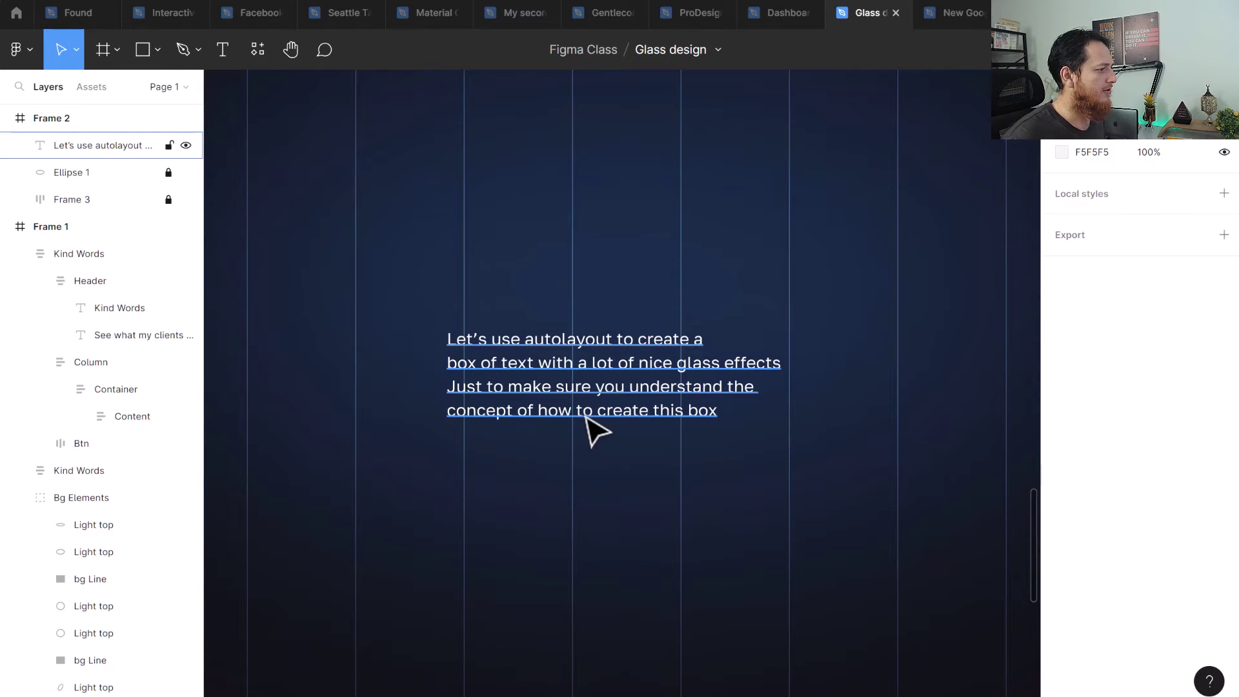
click(594, 434)
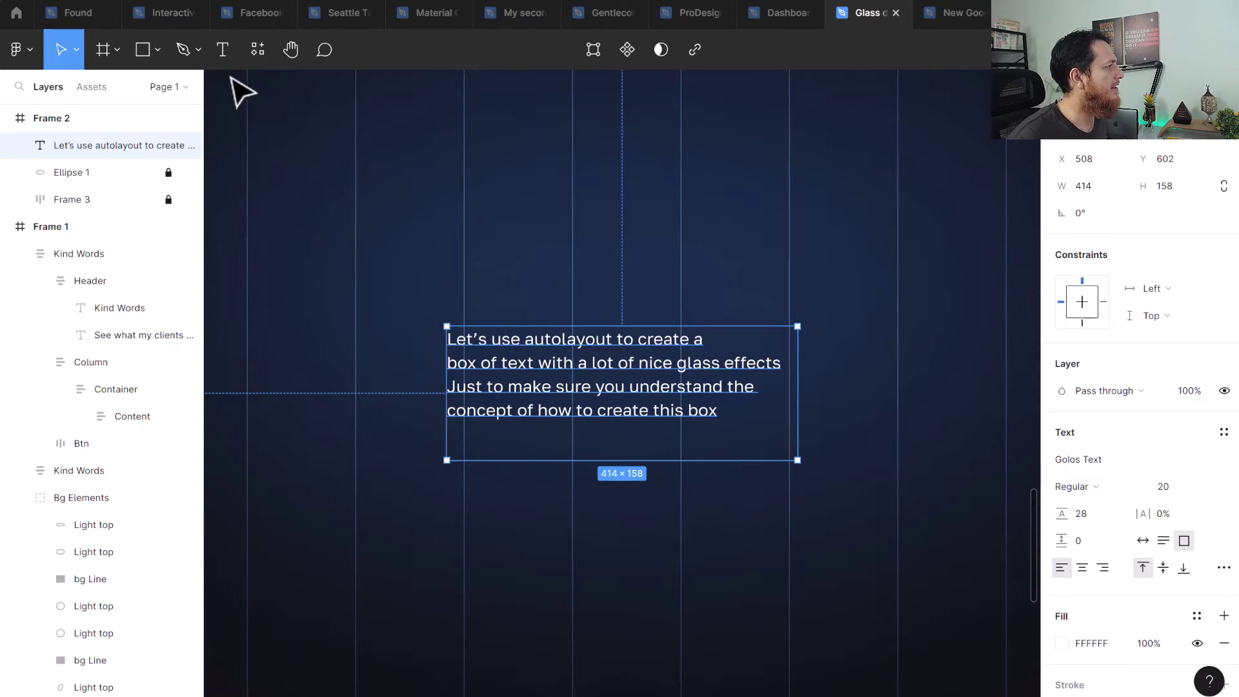
key(Return)
key(ctrl+v)
key(Escape)
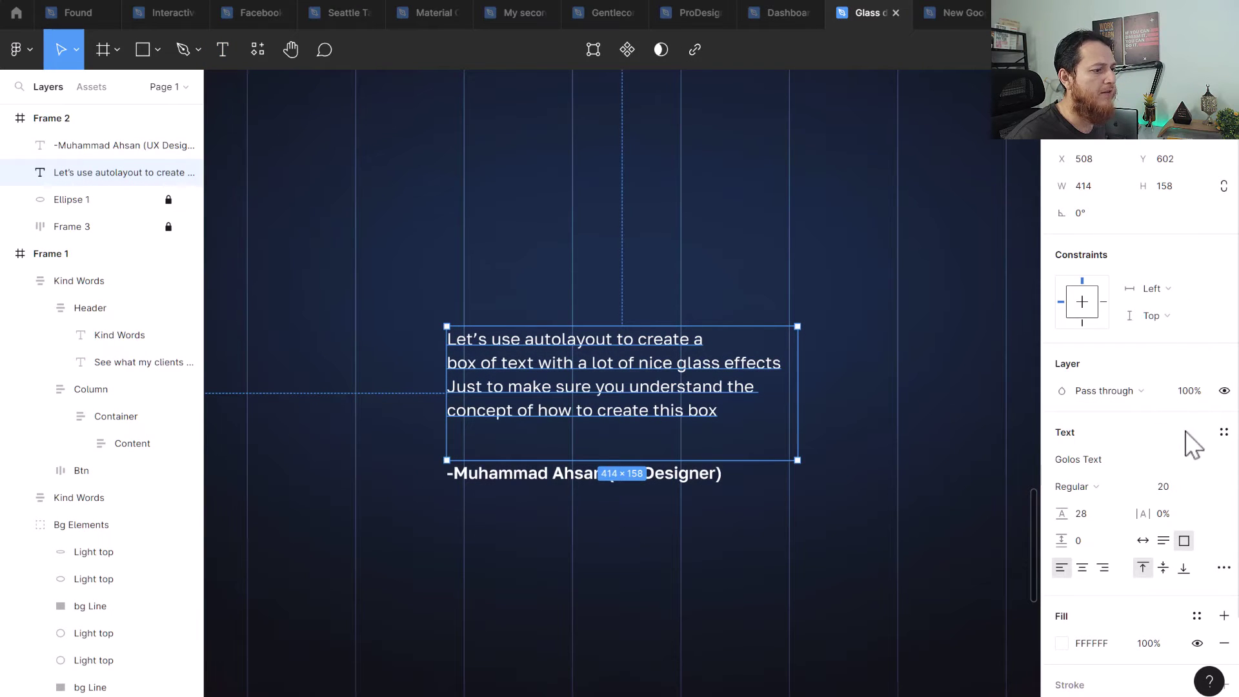
click(1143, 541)
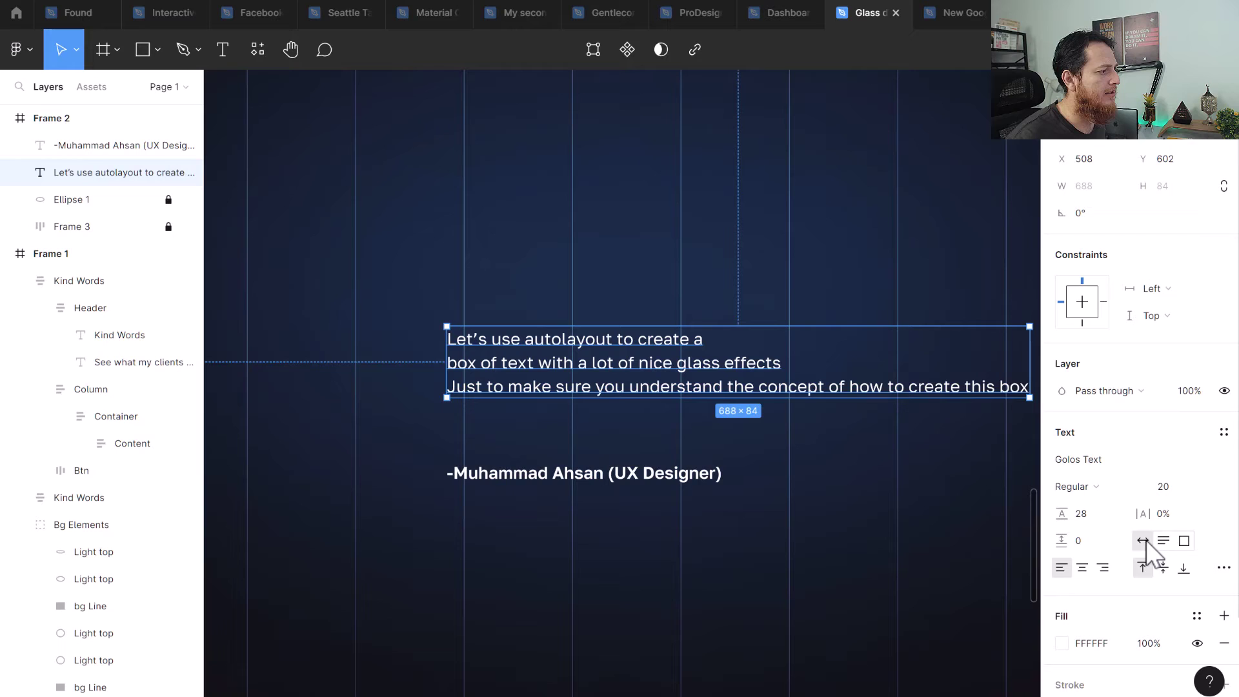
key(ctrl+z)
- Fit the quote to its text height and wrap quote and attribution in an auto-layout frame
click(1158, 543)
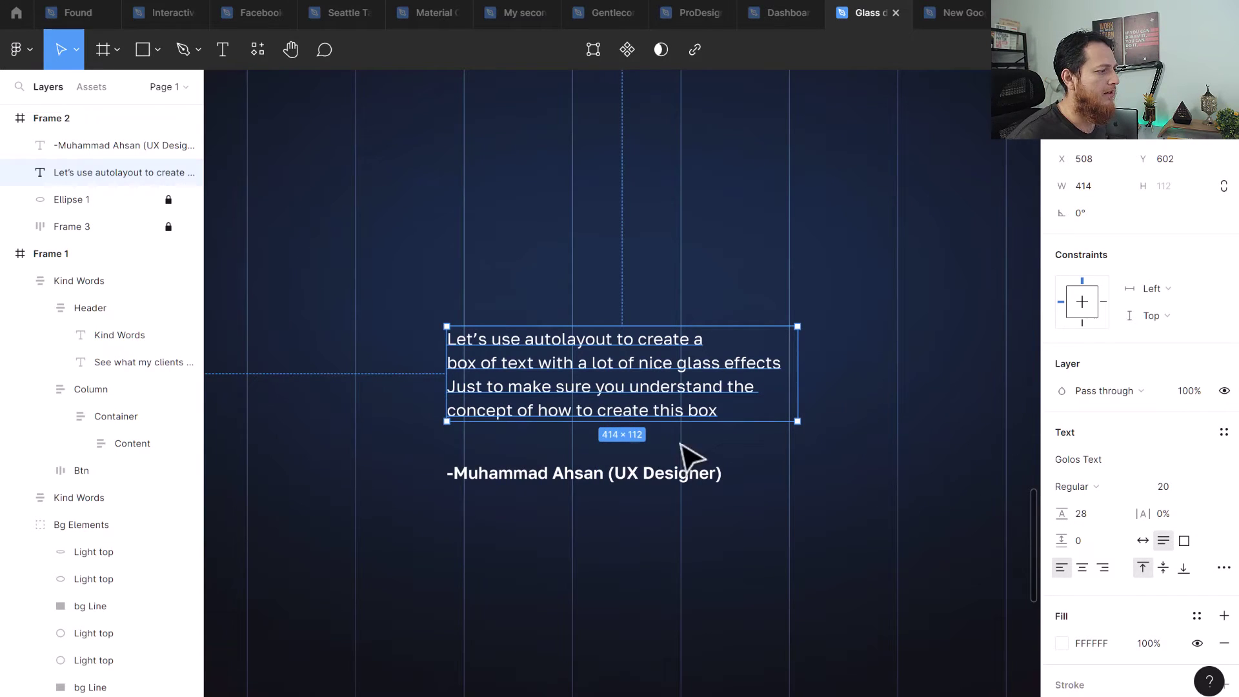
drag(599, 401, 600, 420)
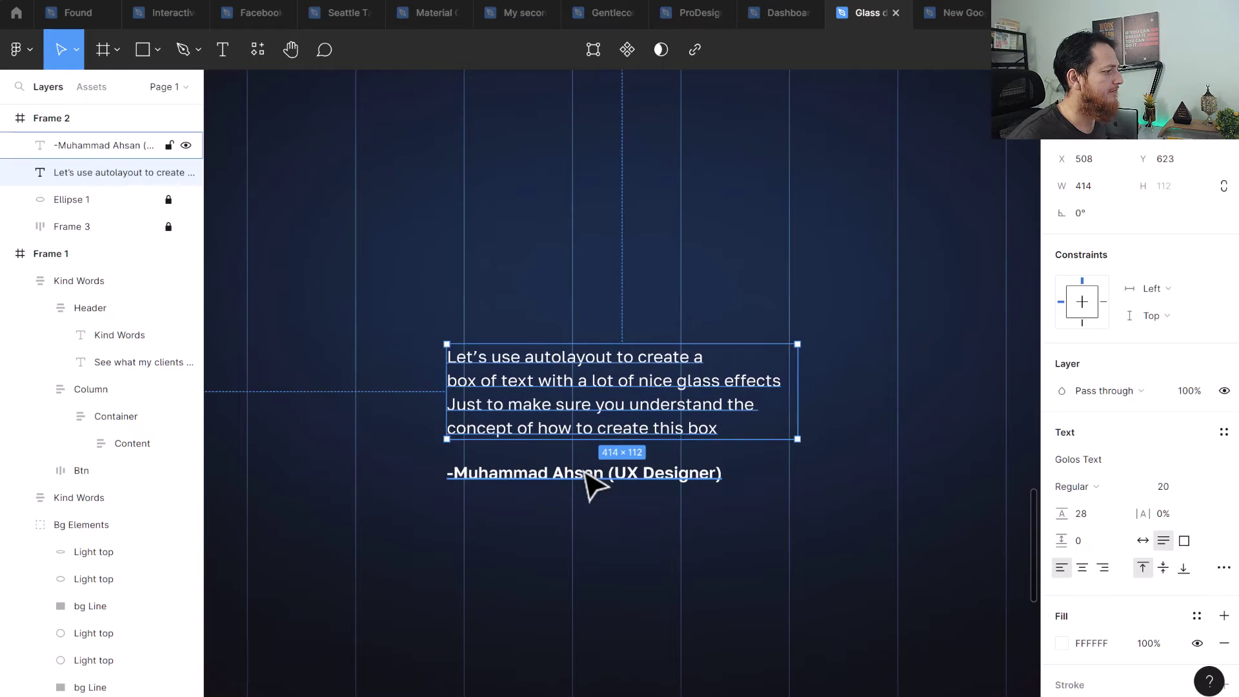
click(583, 463)
shift+click(578, 415)
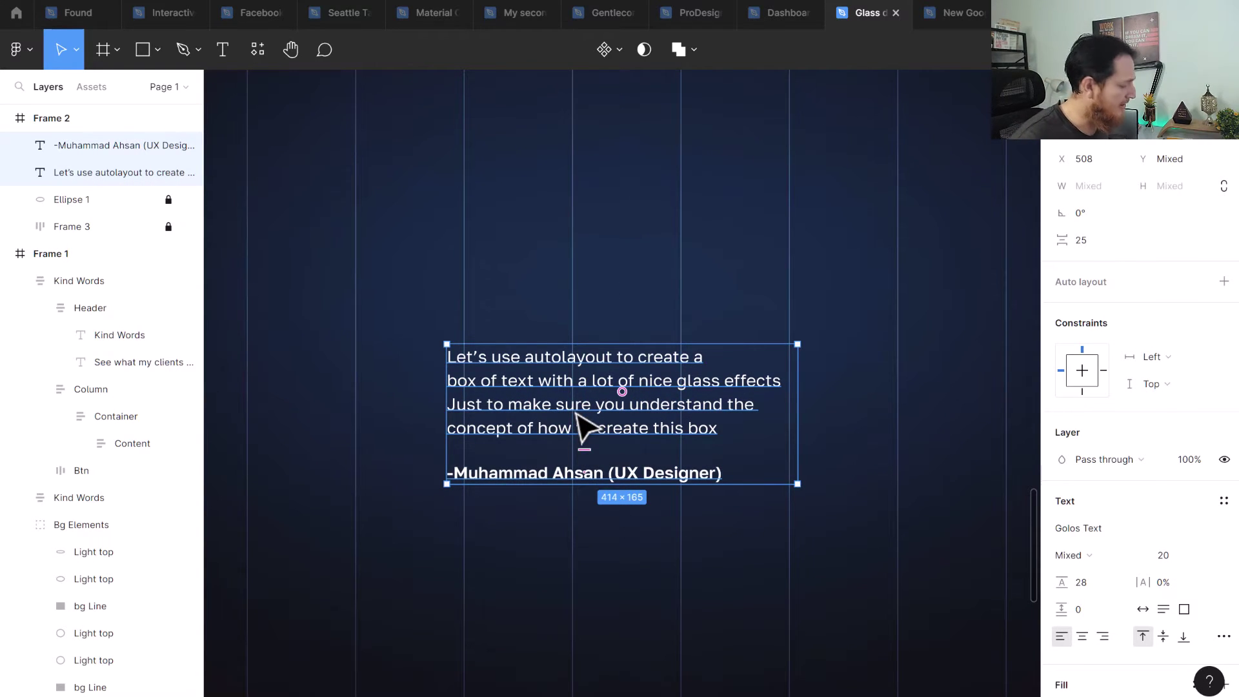
key(shift+a)
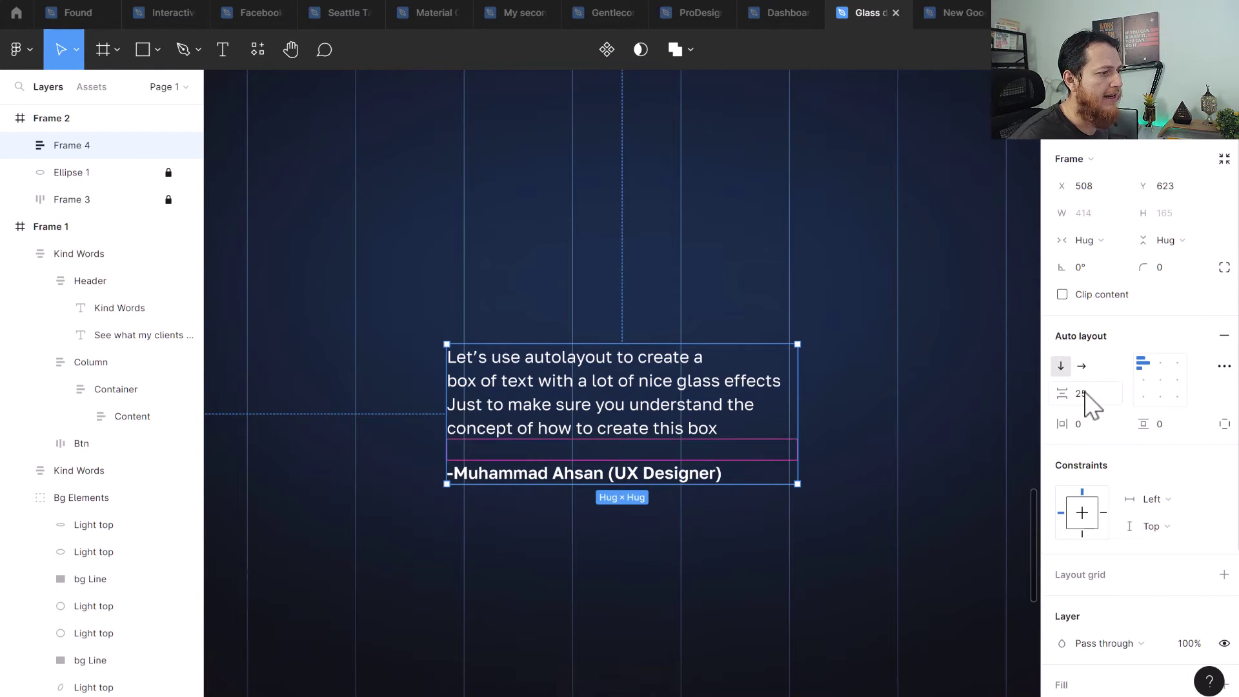
- Set the frame's padding to 64 horizontal and 40 vertical, shifting it up and left
click(1098, 424)
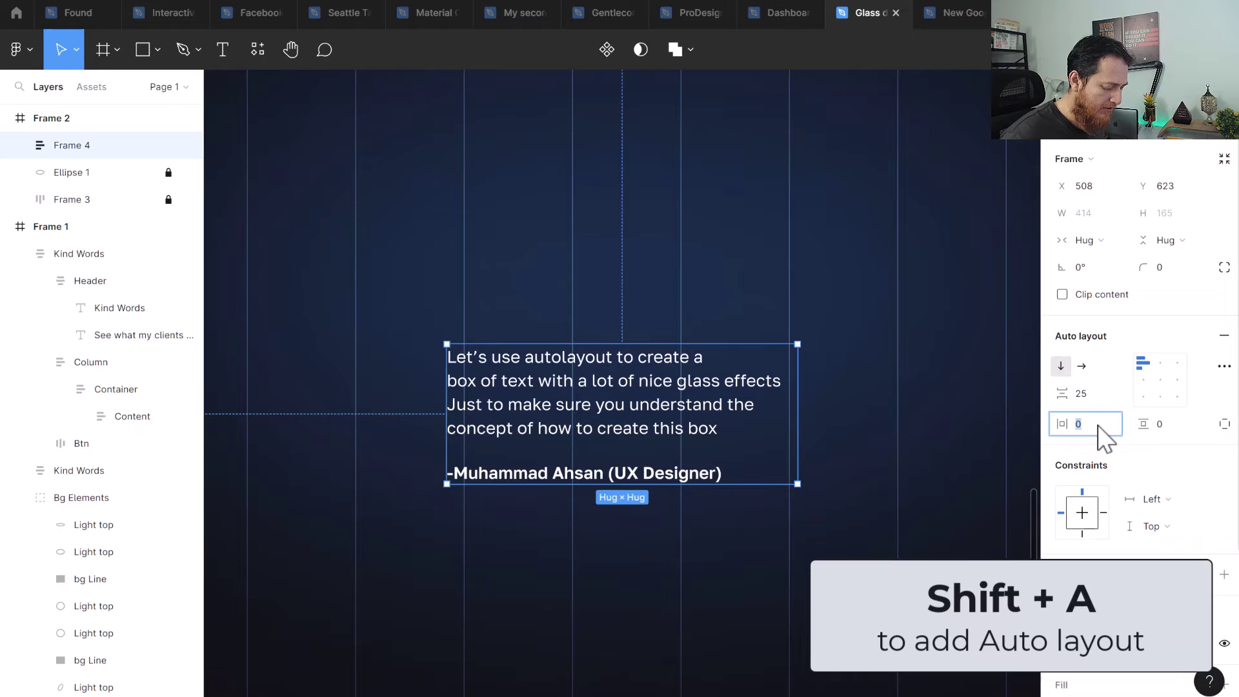
text(40)
key(Return)
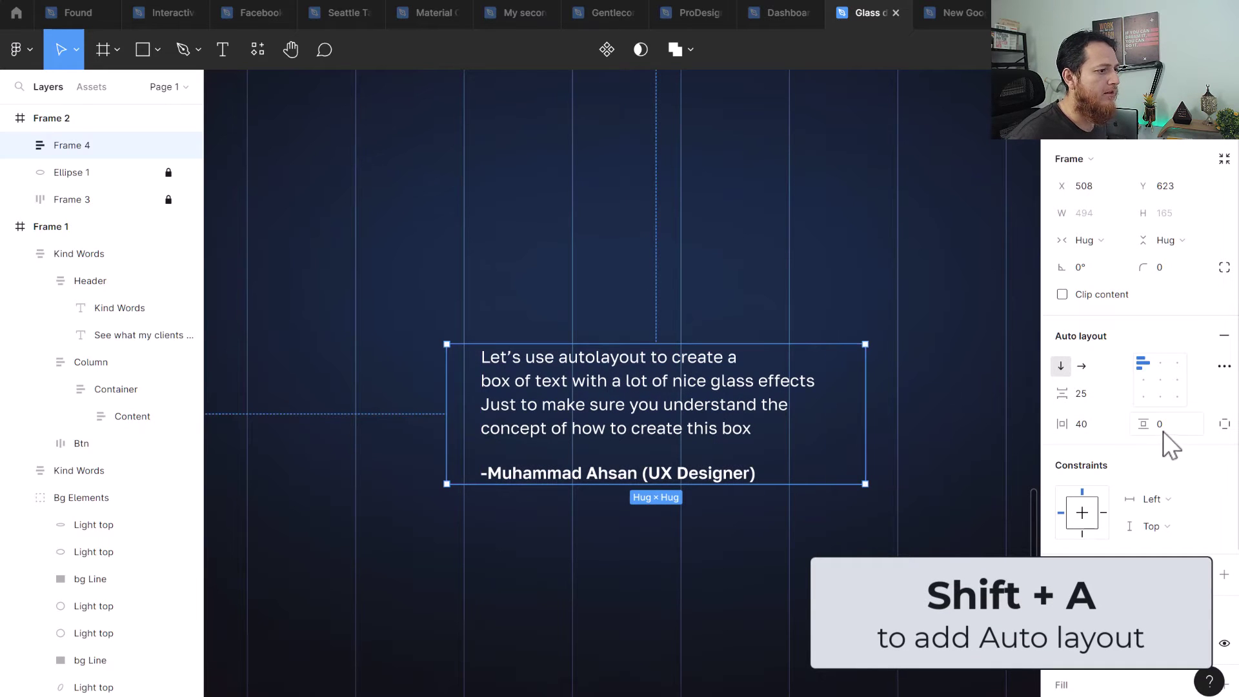
text(40)
key(Return)
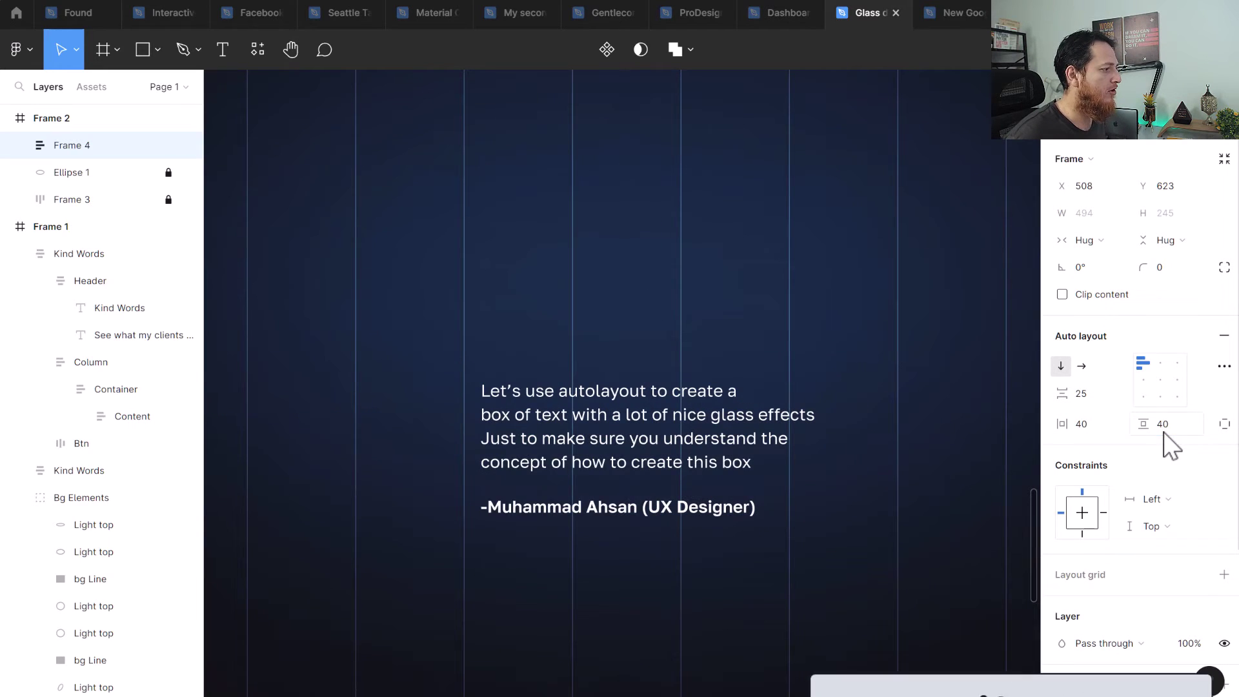
drag(702, 462, 690, 388)
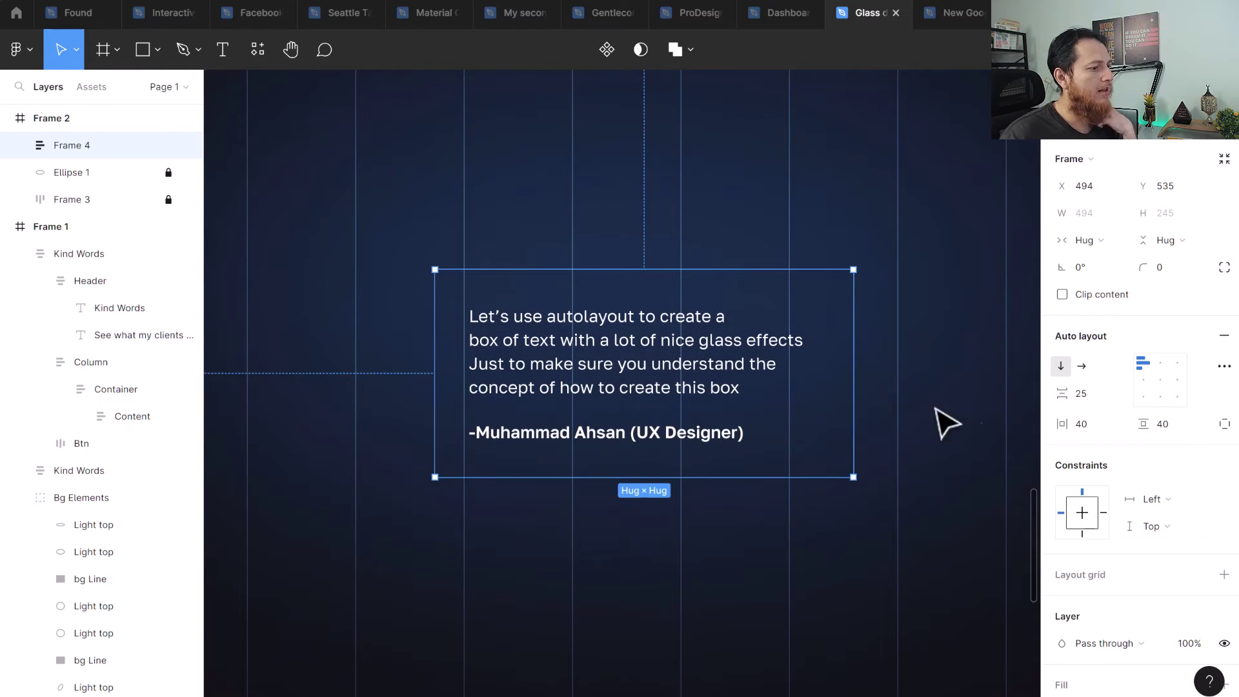
click(1095, 421)
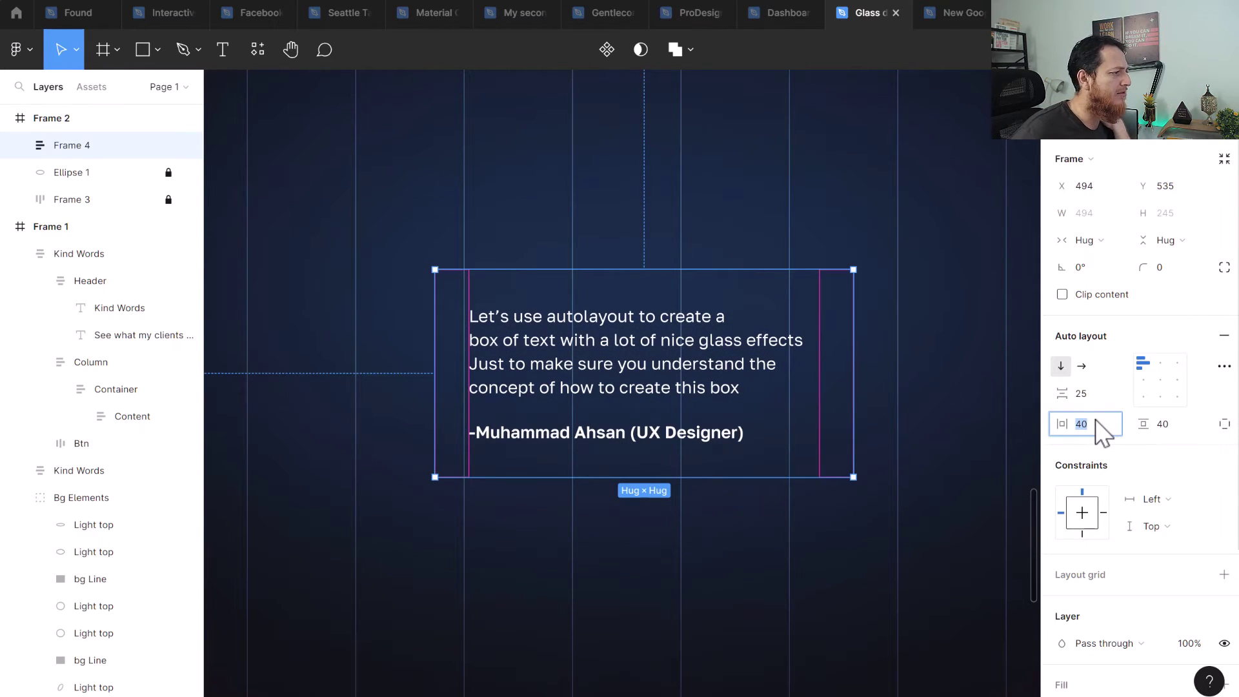
click(1165, 426)
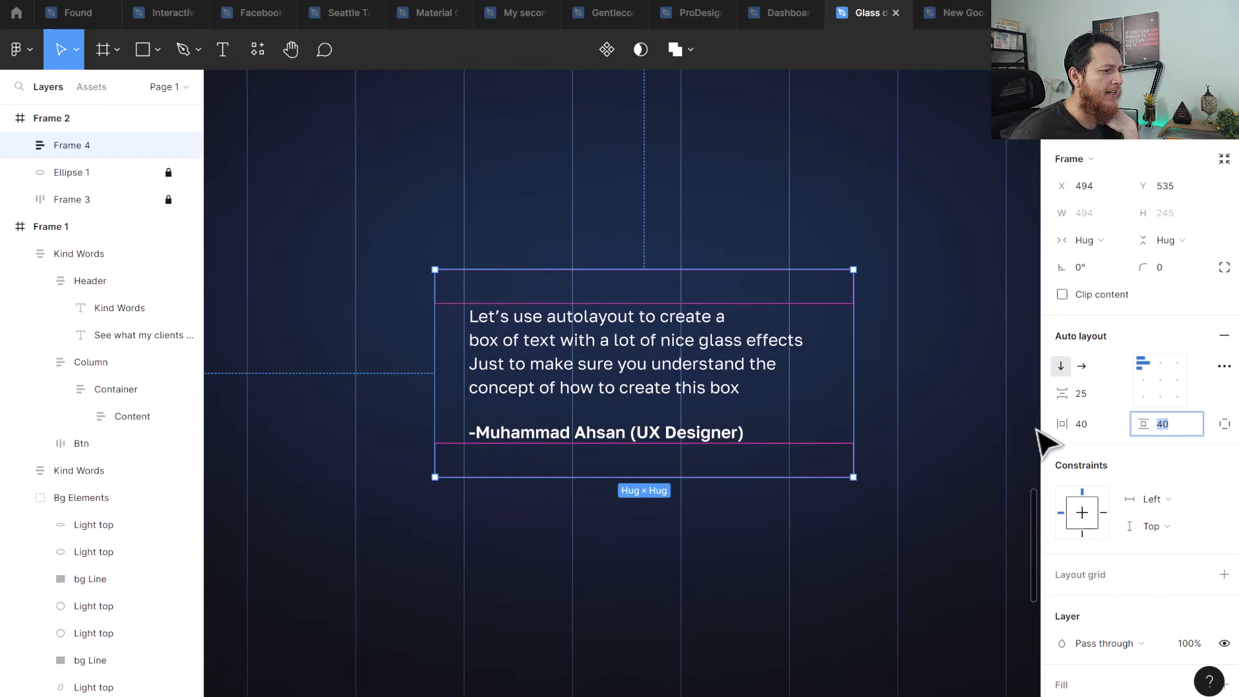
click(1083, 426)
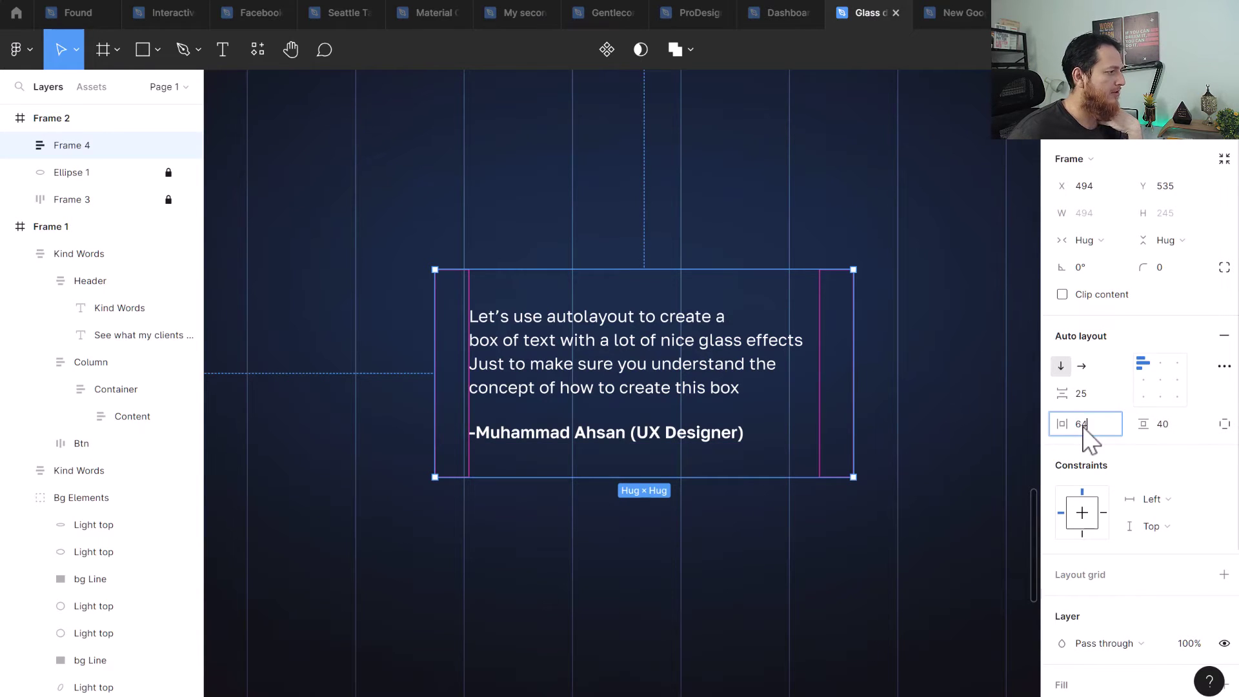
key(Return)
drag(704, 387, 684, 386)
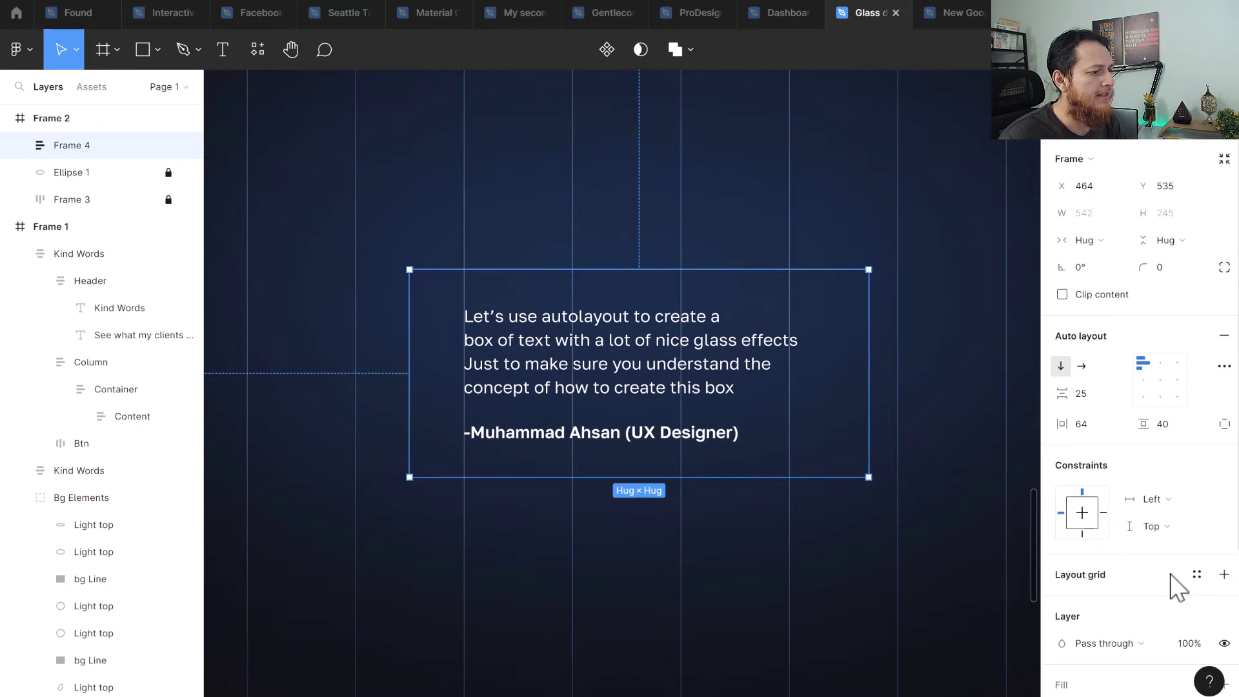
- Give Frame 4 a dark purple fill from the document colours
scroll(1175, 584, down, 4)
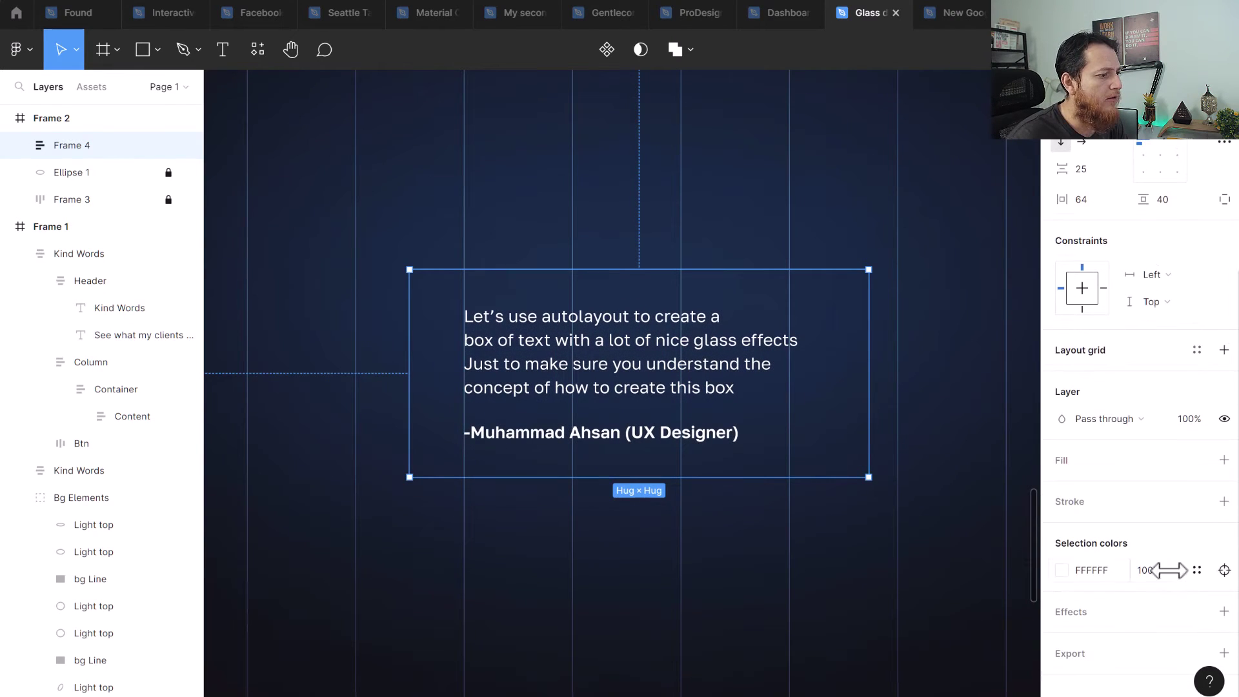
click(1224, 460)
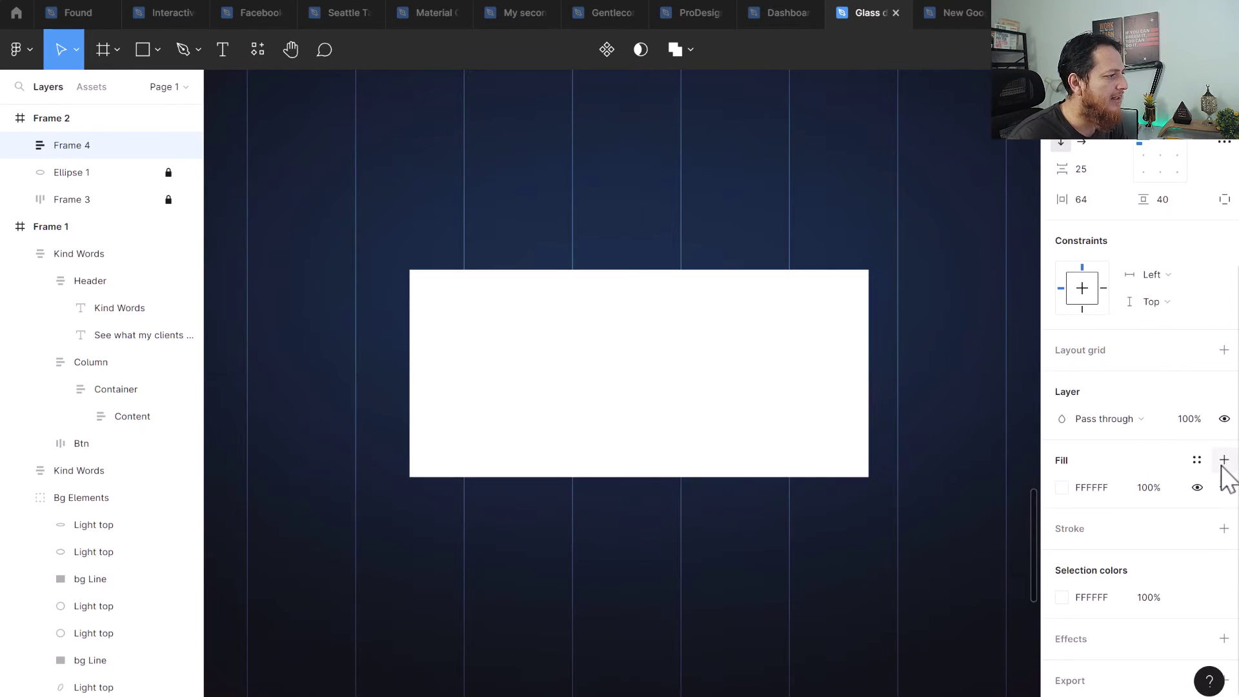
click(1061, 489)
click(1022, 636)
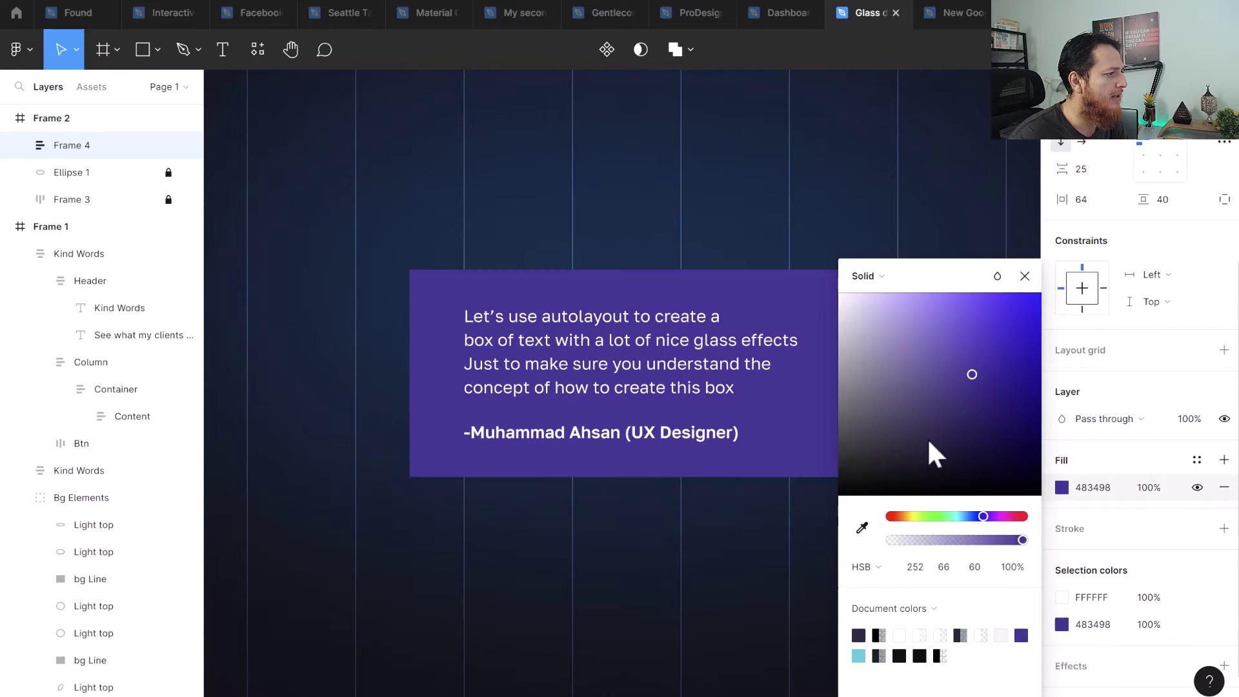
drag(928, 364, 935, 460)
click(1025, 276)
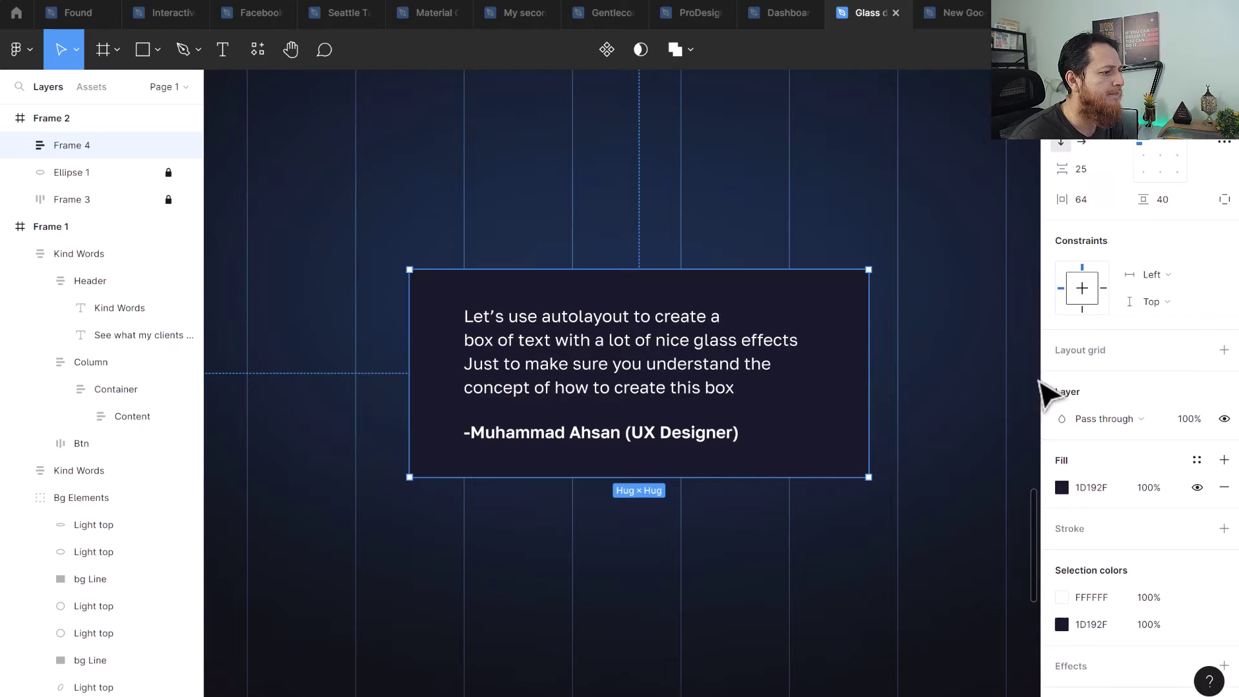
- Add a white outline to the quote box
click(1225, 528)
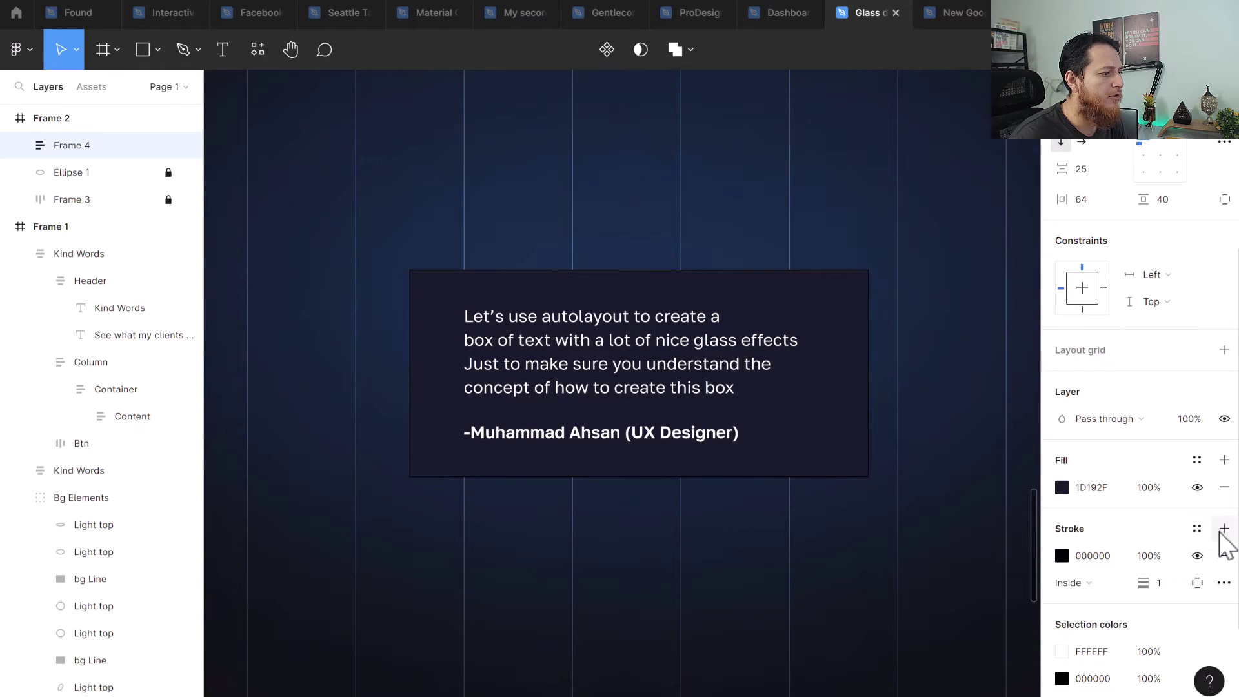
click(1062, 559)
drag(921, 443, 802, 277)
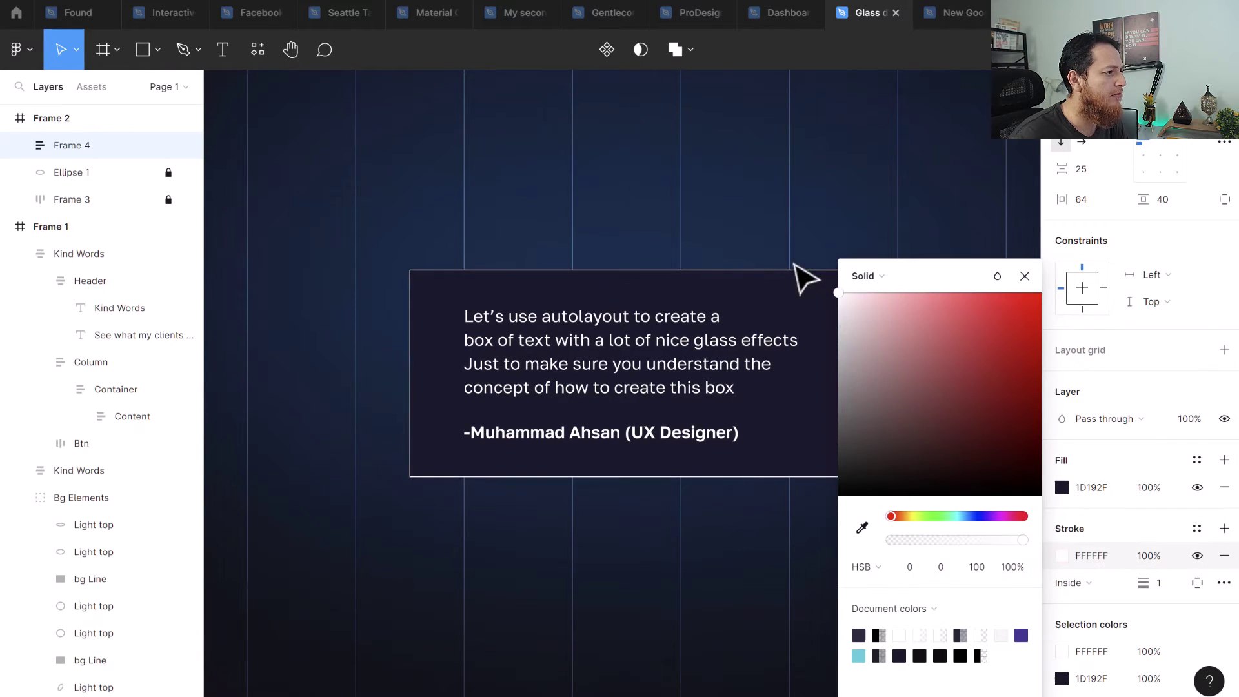
click(1025, 276)
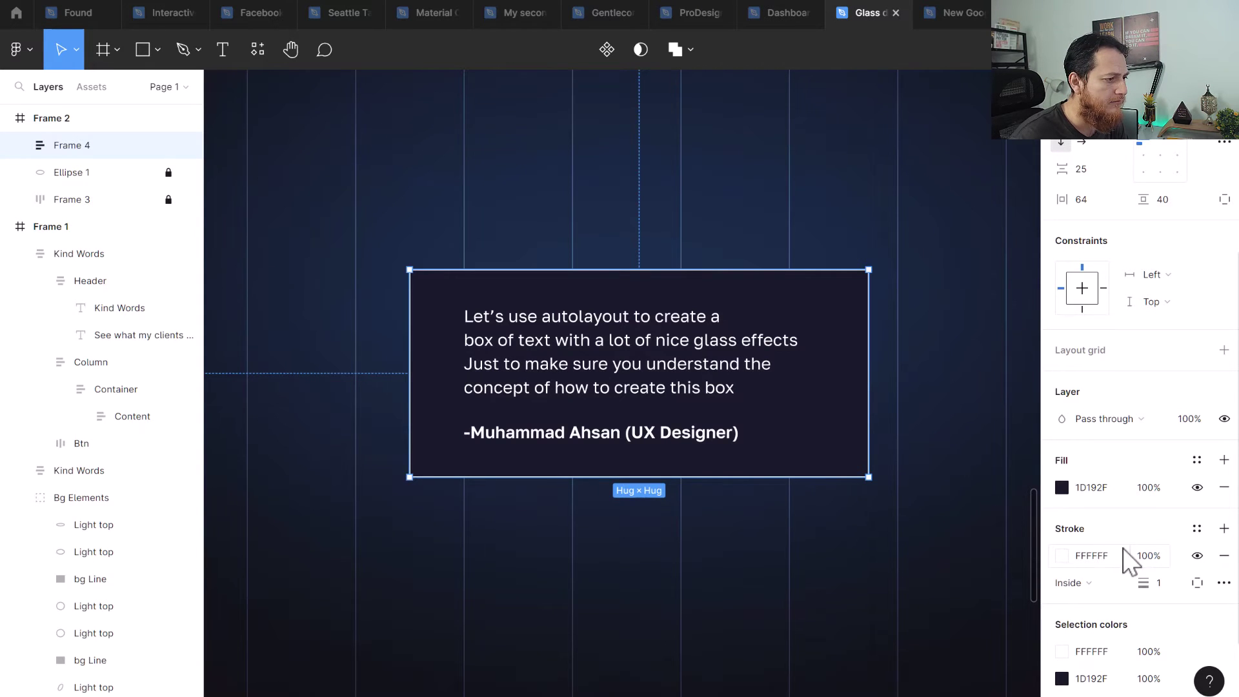
- Set the fill to deep purple 221A45 at 40% and the outline opacity to 50%
click(1063, 489)
click(965, 441)
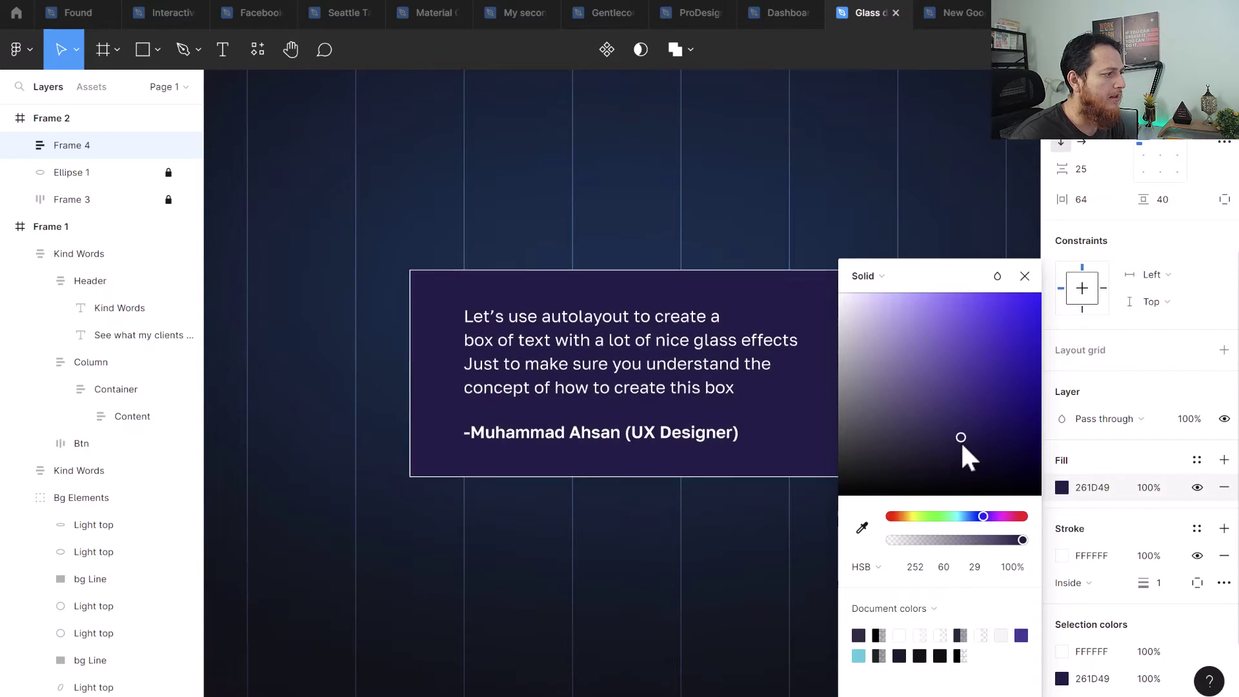
click(1025, 276)
click(1148, 488)
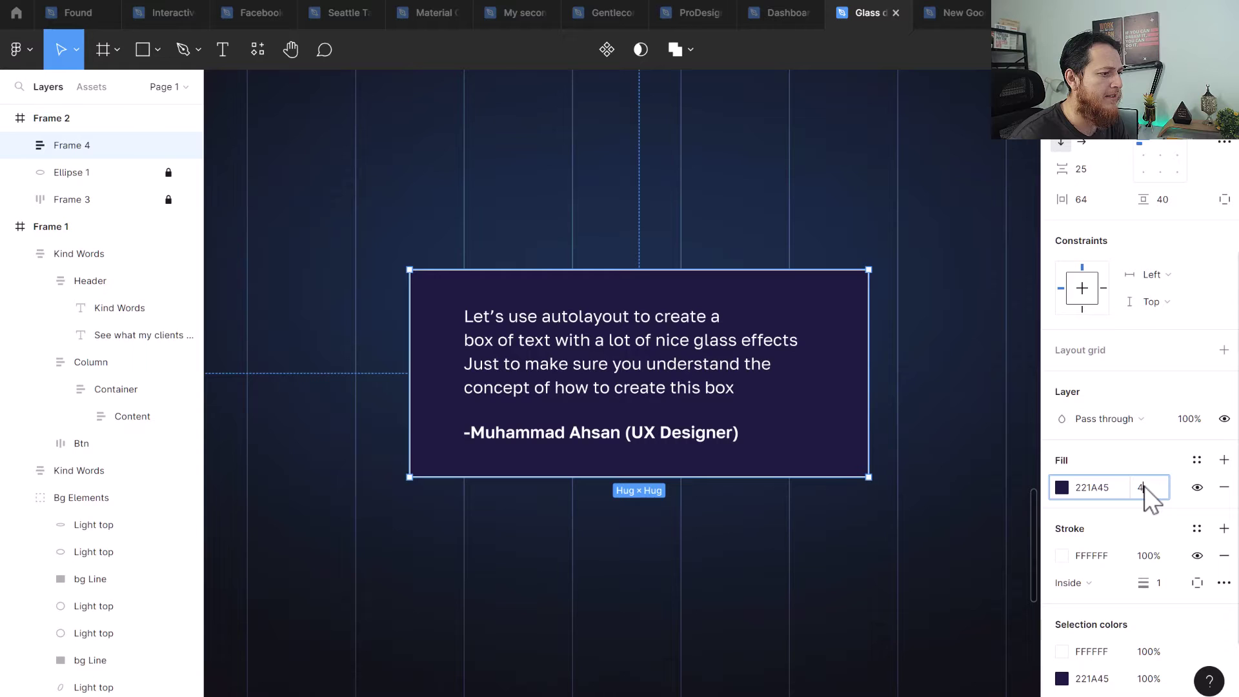
key(Return)
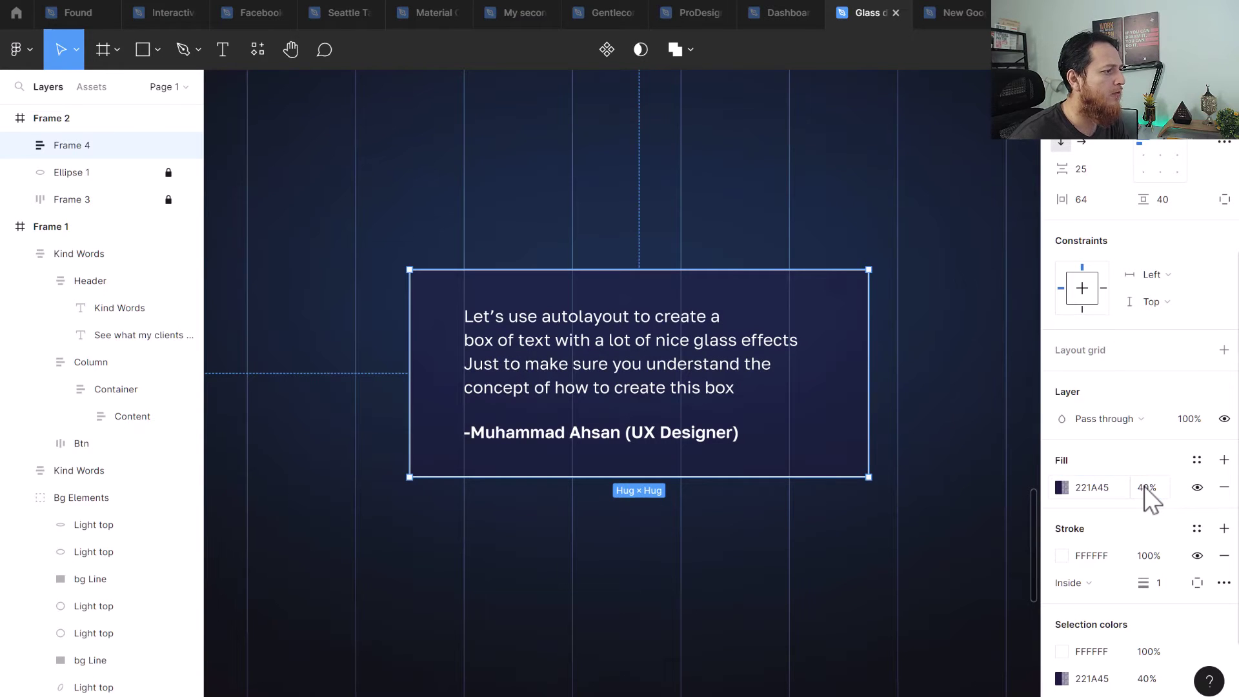
click(1156, 558)
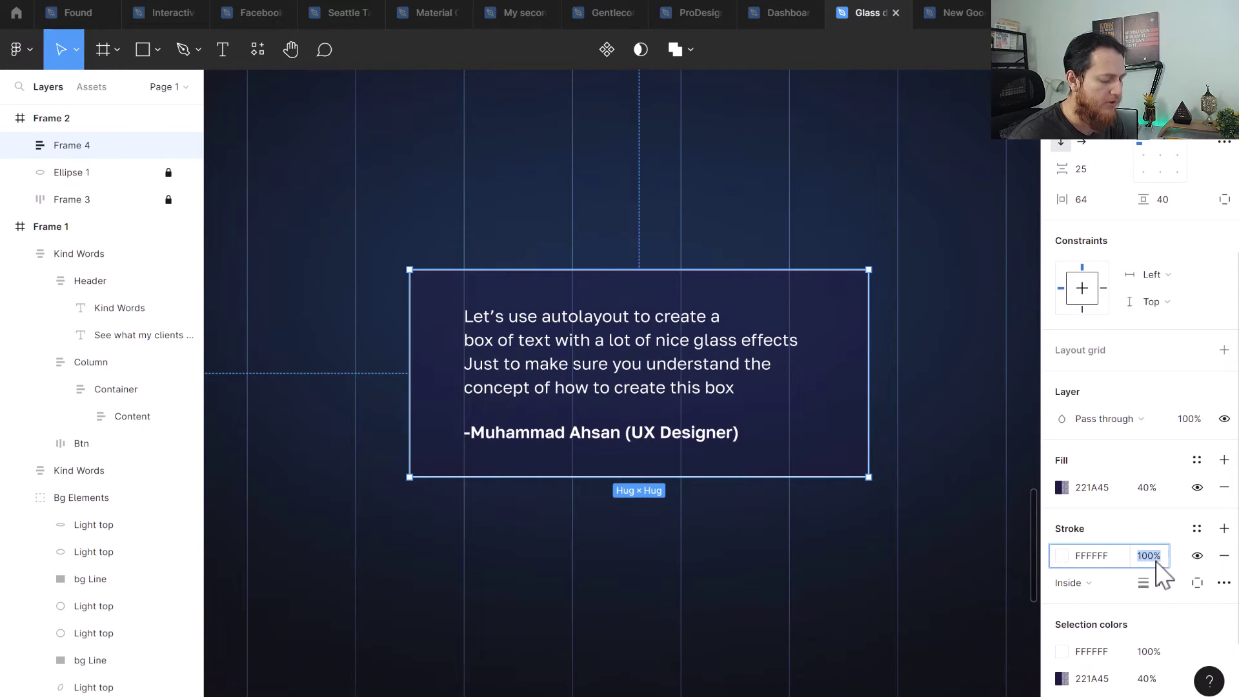
key(Return)
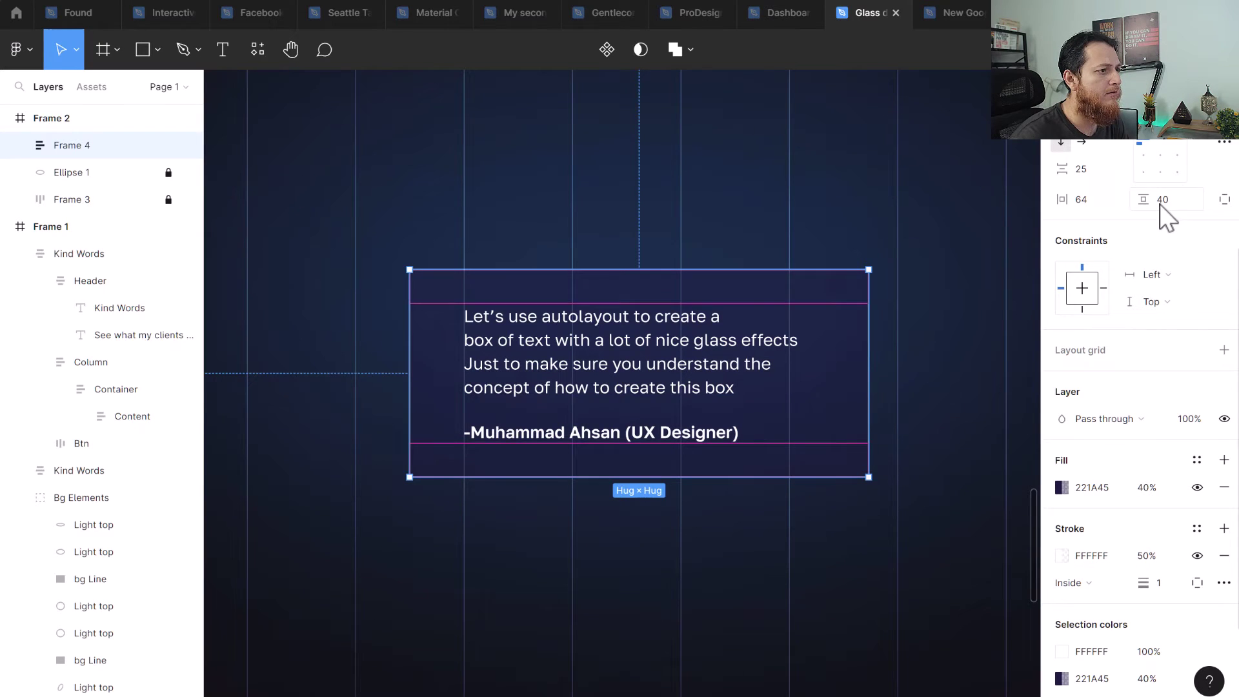
- Round the quote box's corners to 8 and move it up and to the left
scroll(1178, 271, up, 5)
click(1176, 268)
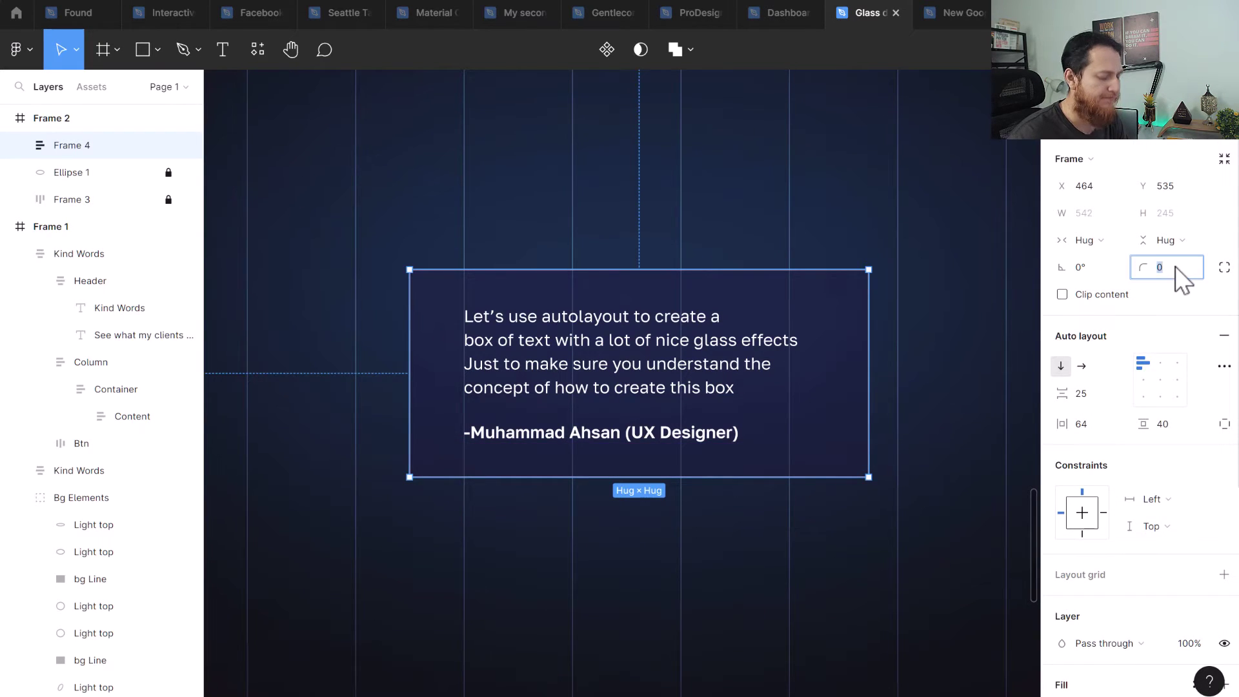
text(8)
key(Return)
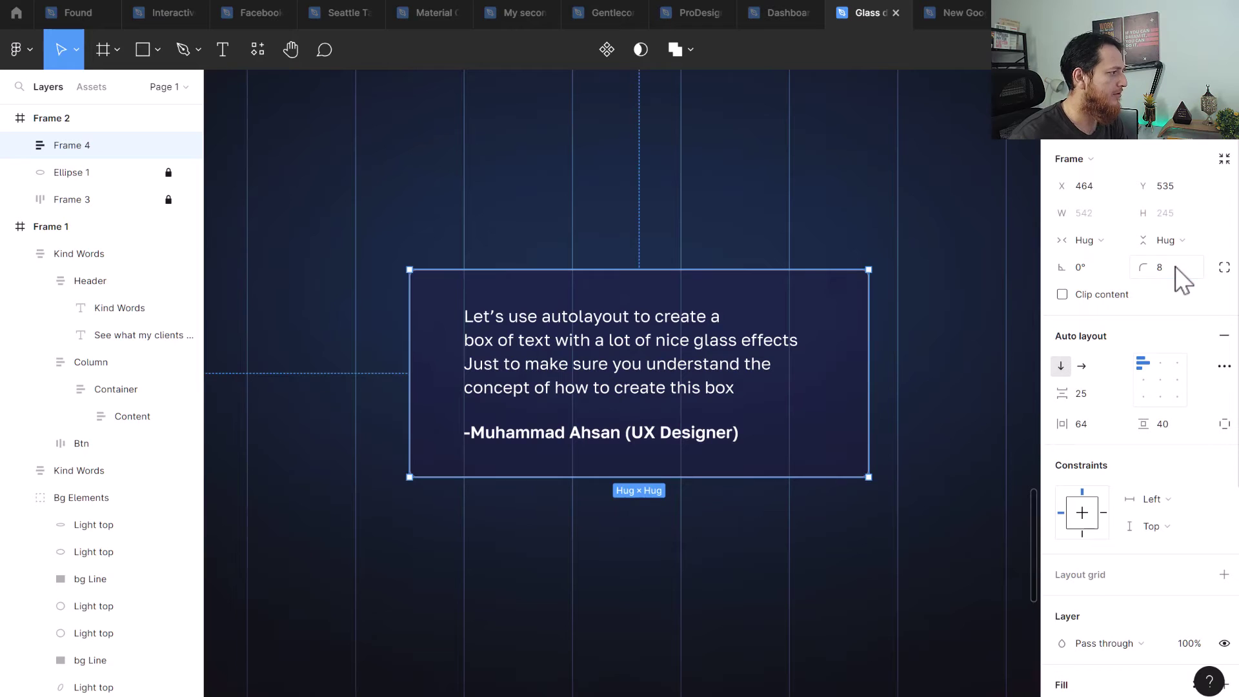
click(891, 506)
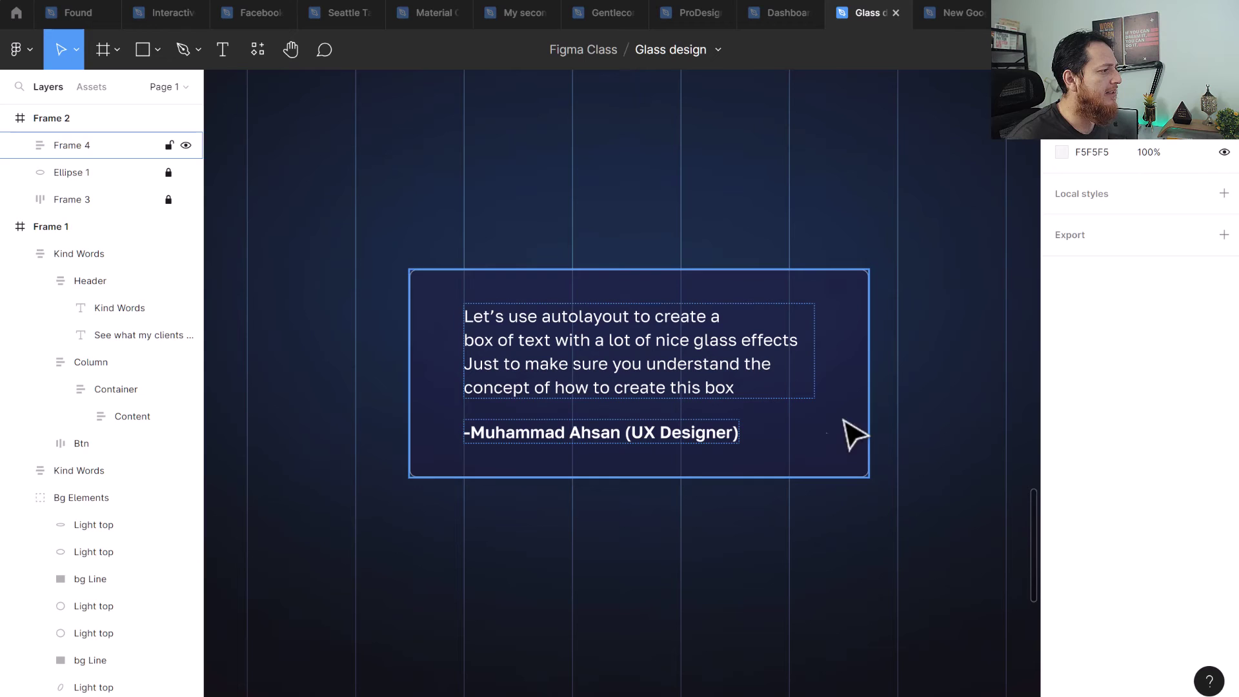
click(839, 453)
drag(839, 453, 826, 413)
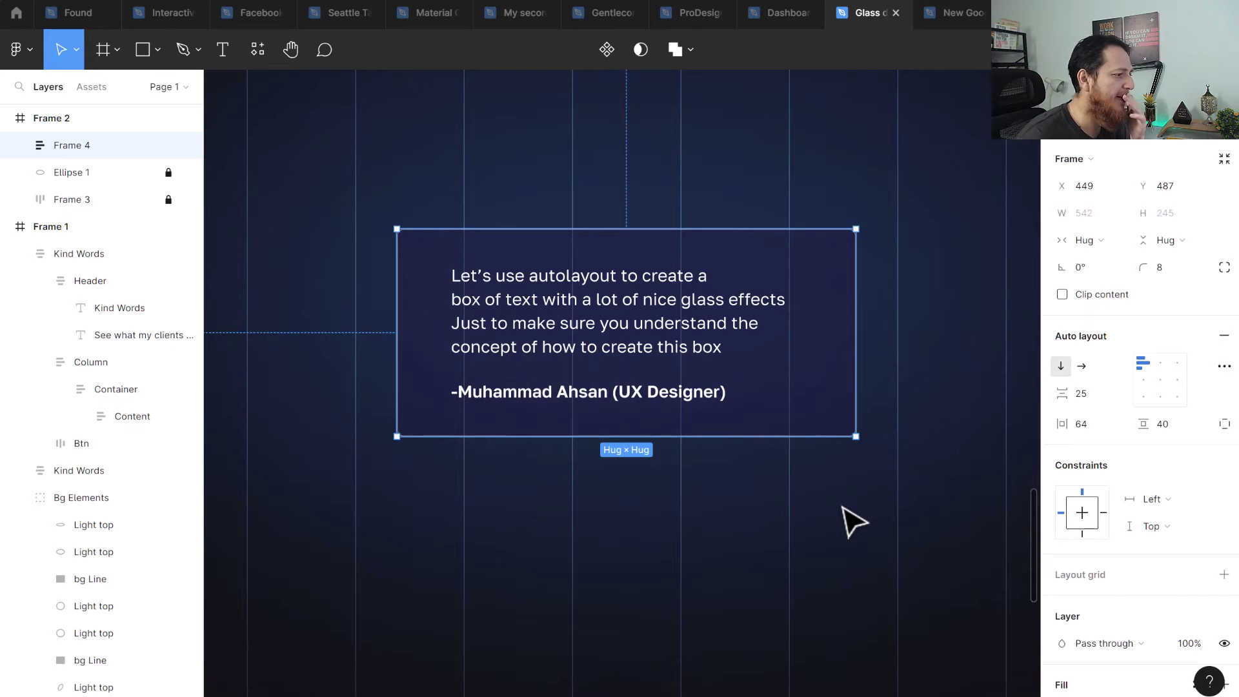
click(762, 426)
- Add a Background blur effect to the quote box
scroll(1148, 609, down, 5)
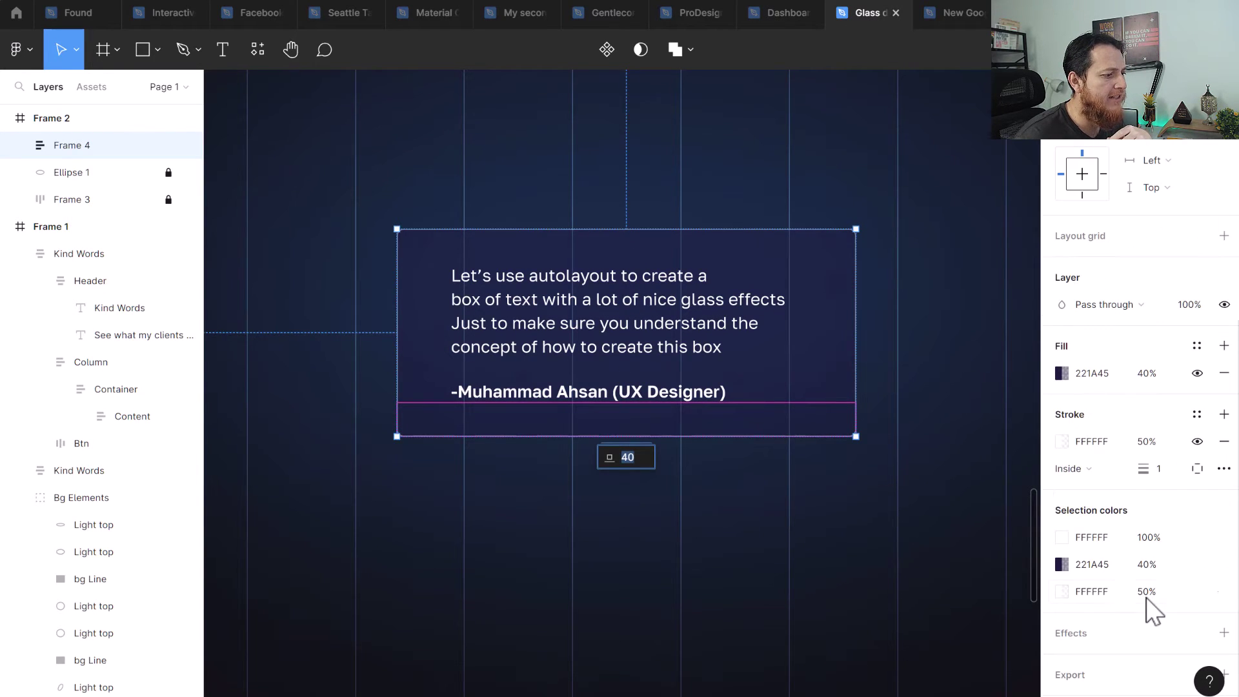
scroll(1216, 647, down, 2)
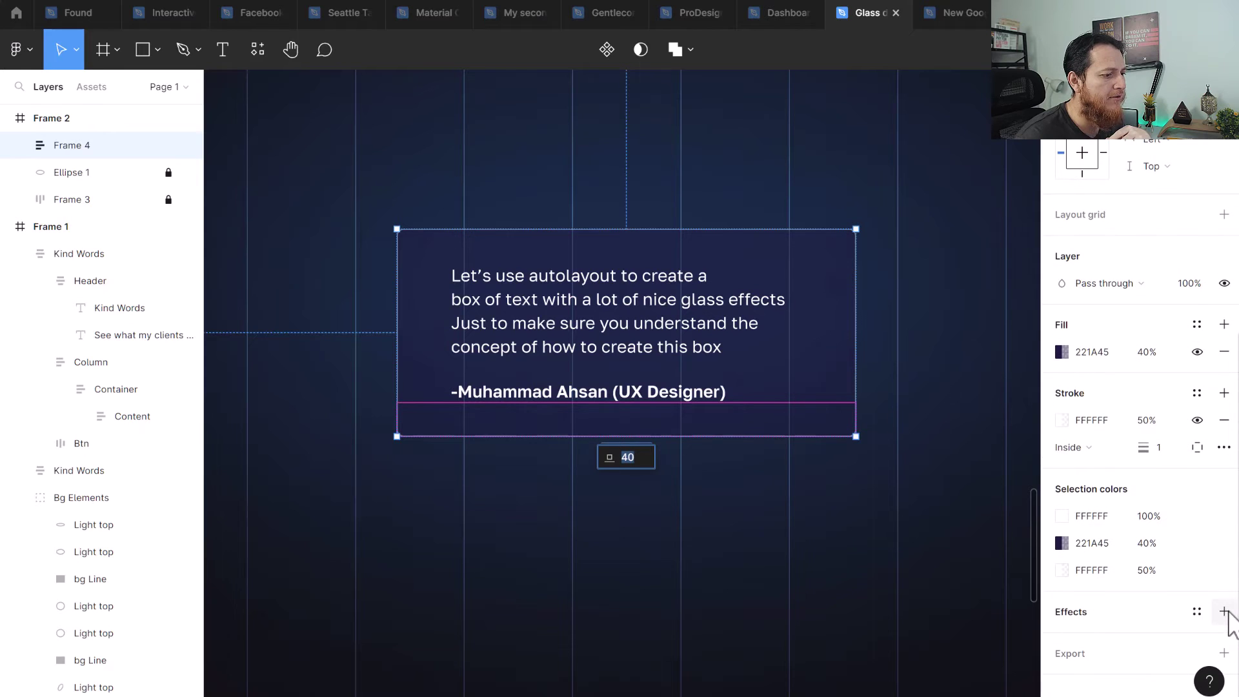
click(1225, 612)
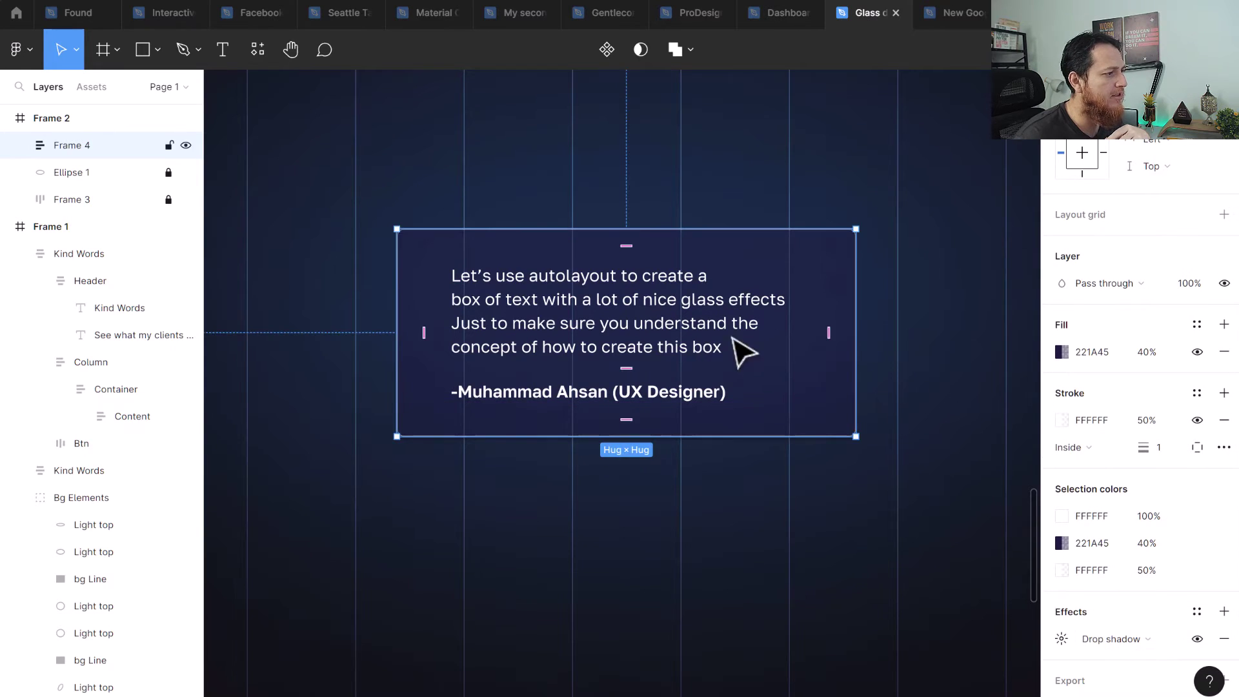
click(1113, 641)
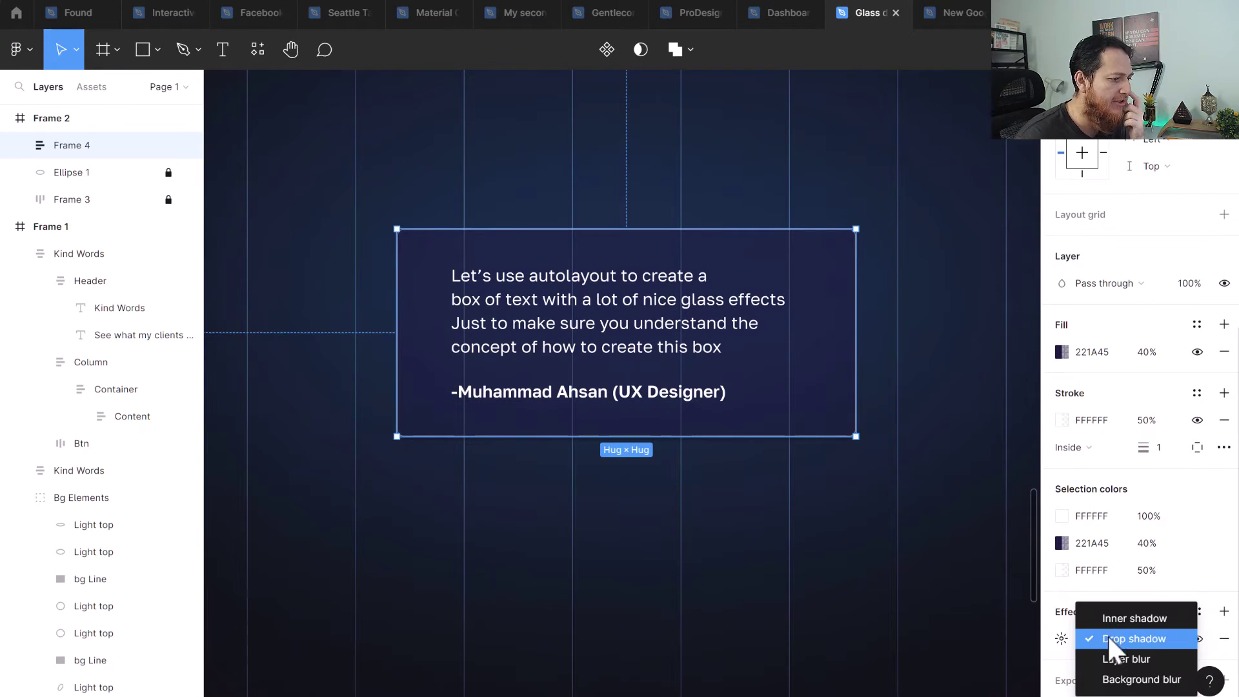
click(1112, 681)
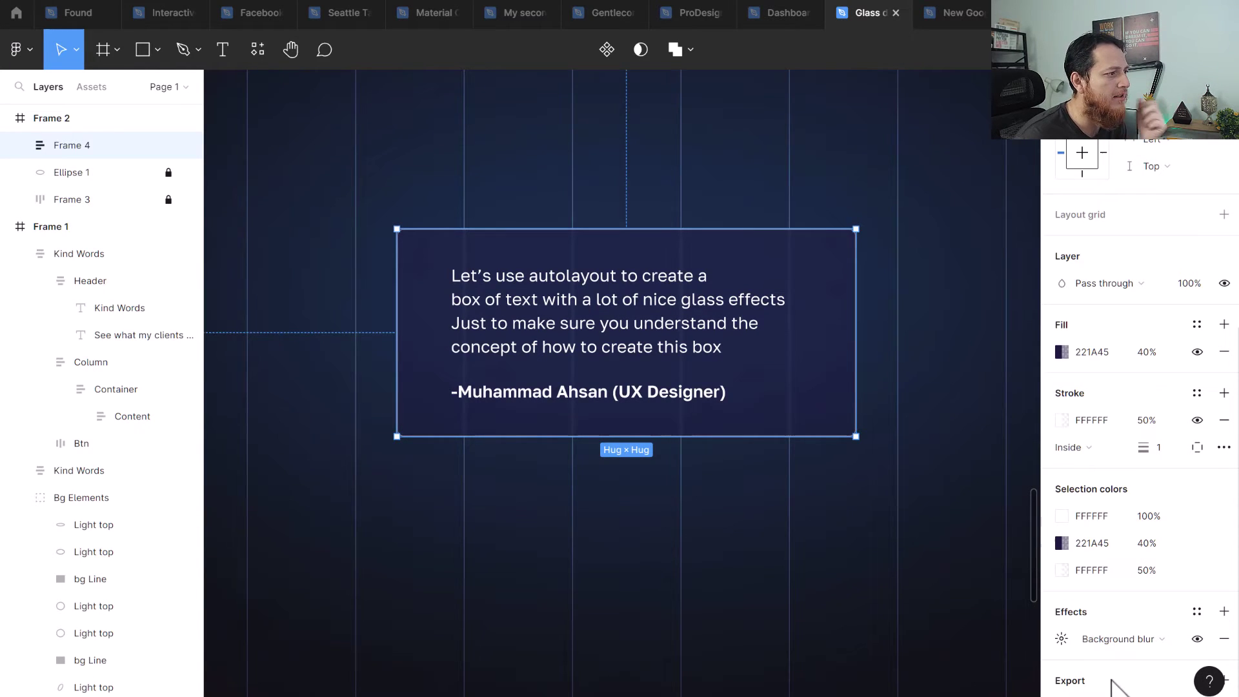
- Raise the quote box's fill opacity to 70%
click(1148, 353)
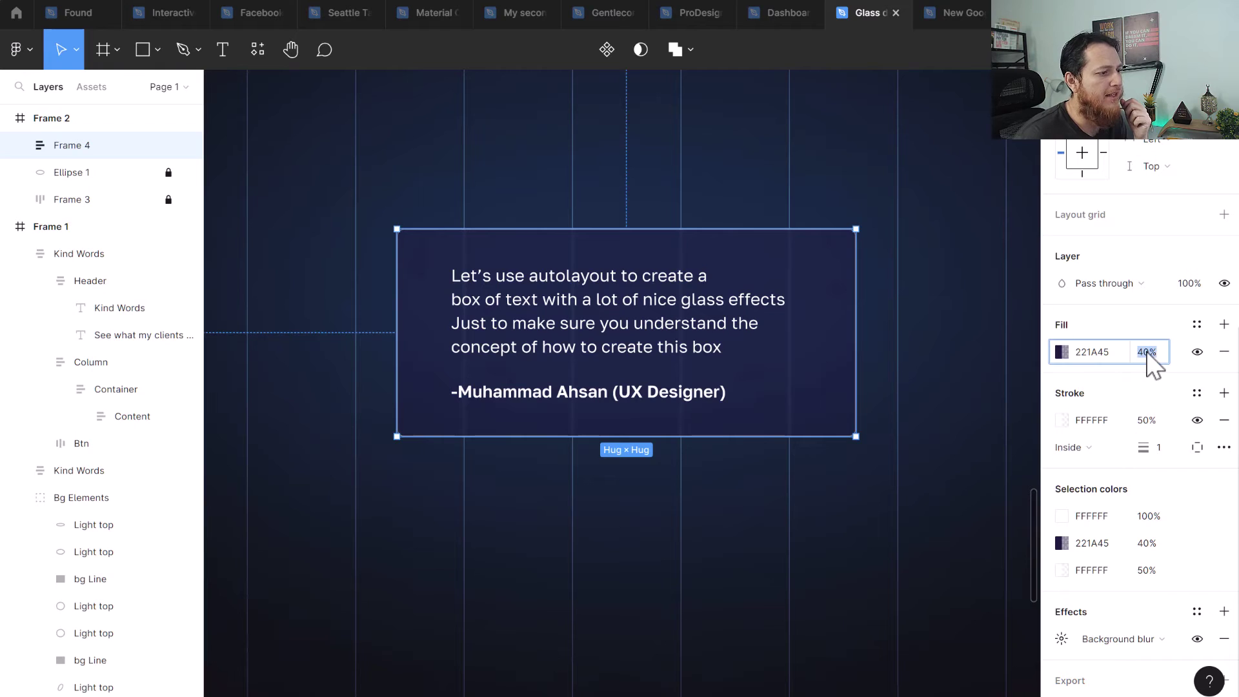
text(60)
key(Return)
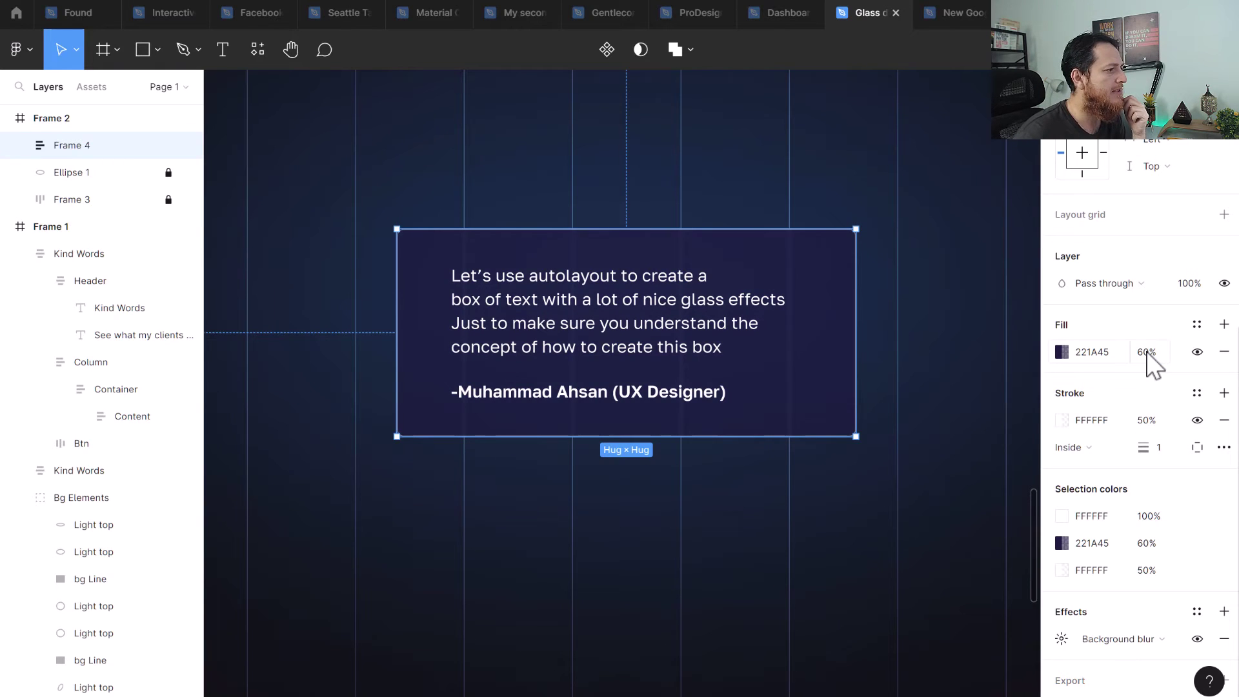
click(1148, 354)
text(70)
key(Return)
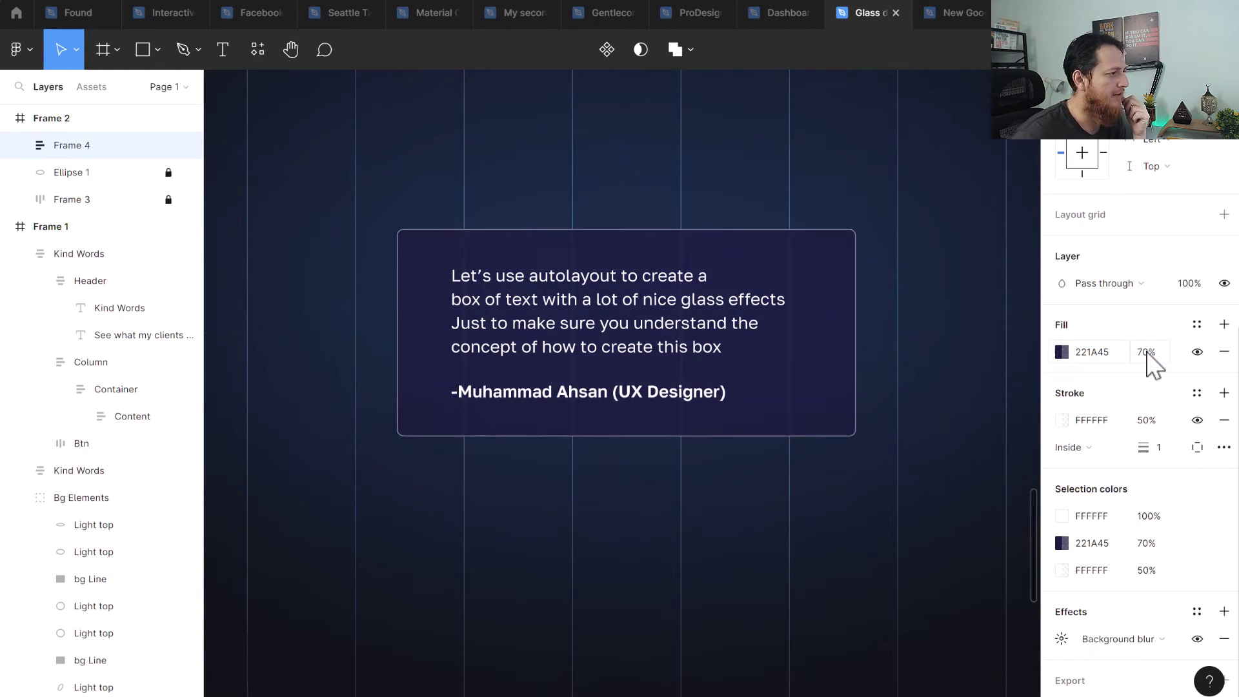
- Change the quote box fill to near-black 12161E at 50% opacity
click(1061, 353)
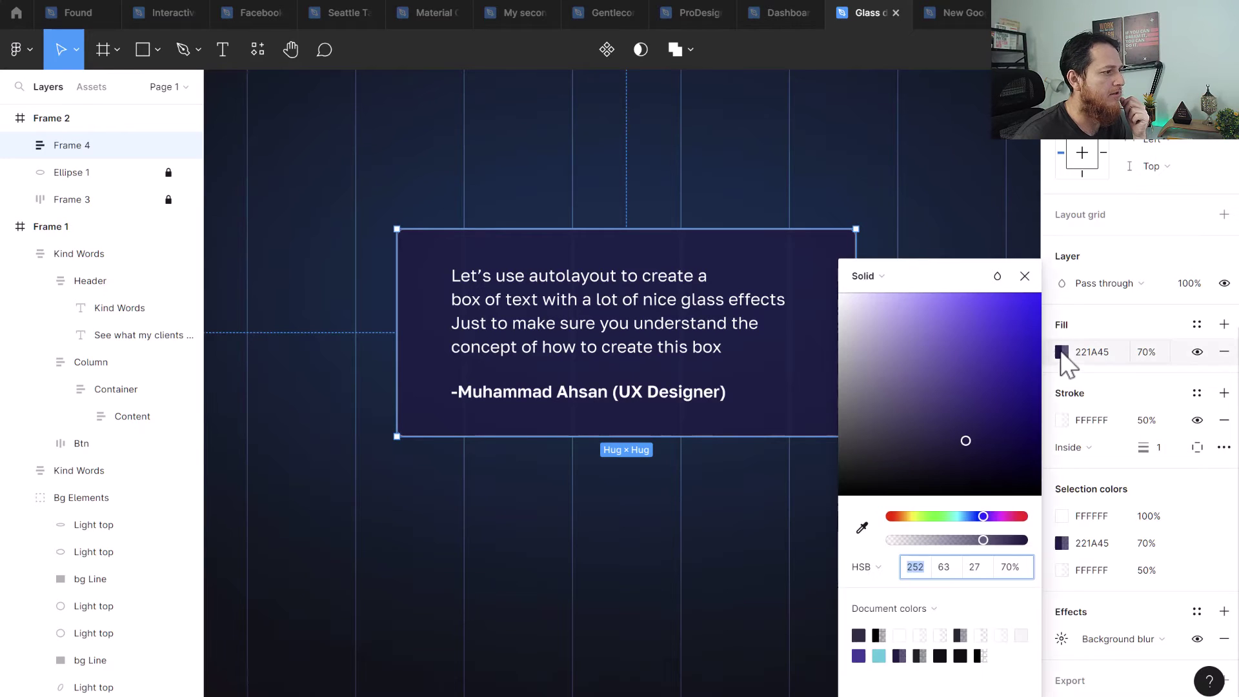
click(864, 528)
click(729, 585)
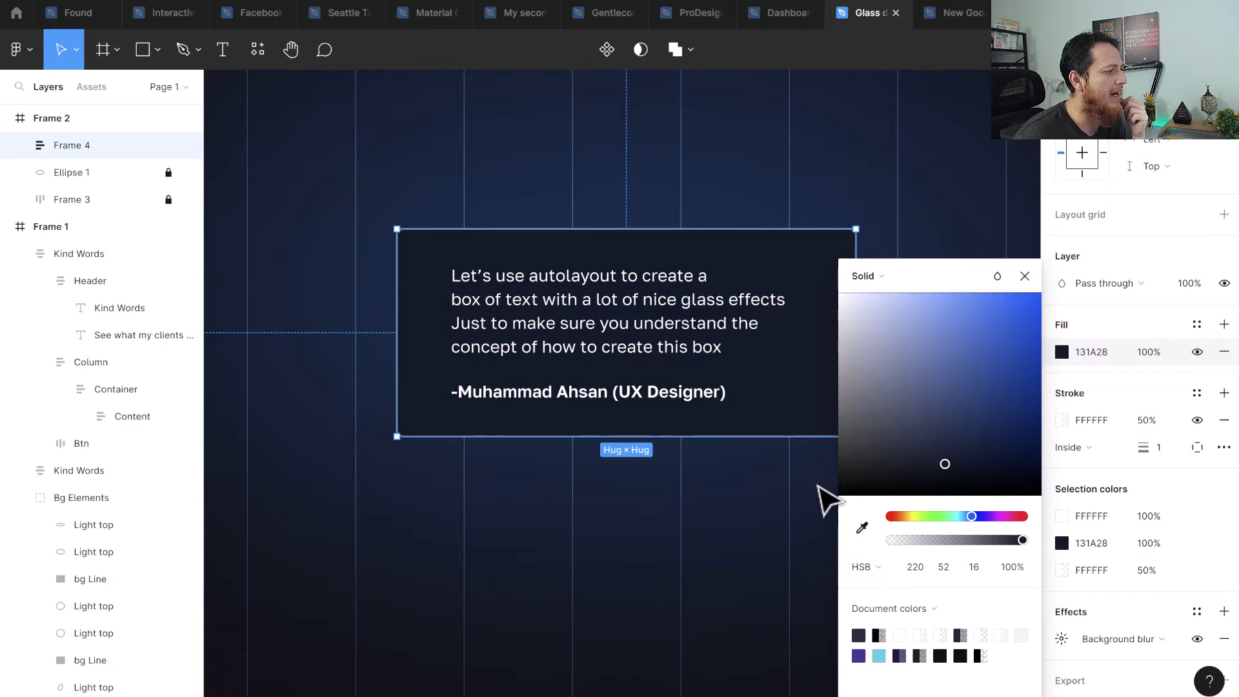
drag(935, 409, 921, 472)
click(1026, 271)
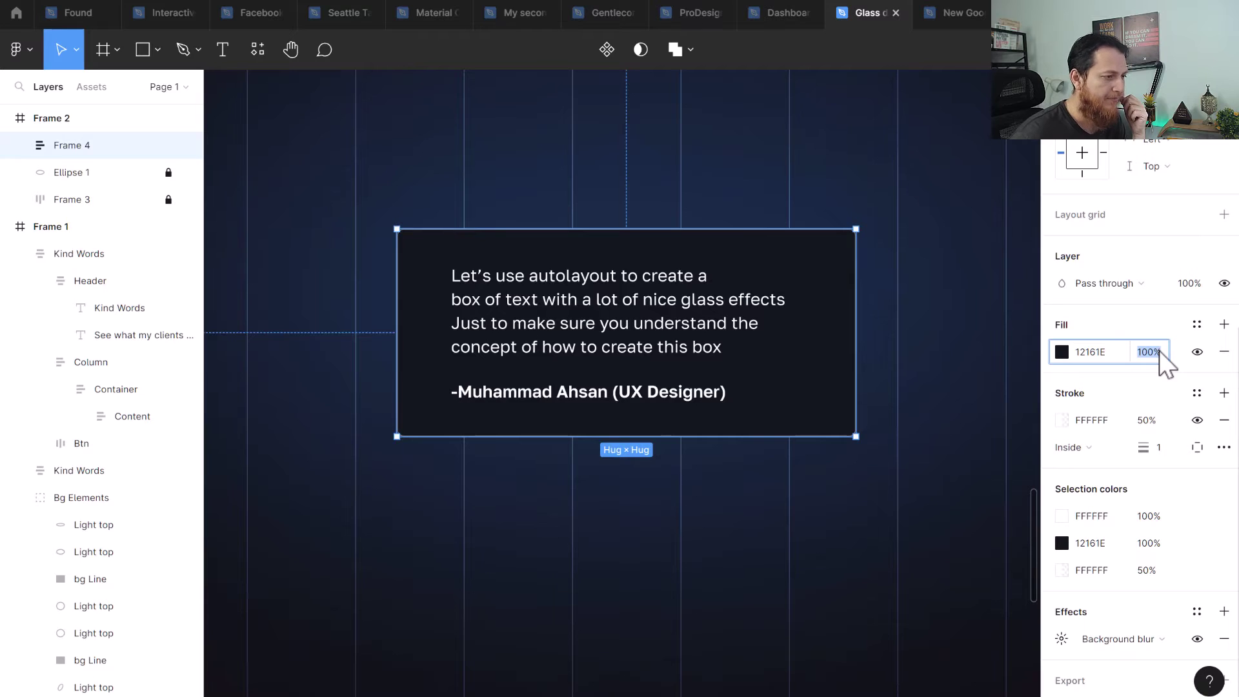
text(50)
key(Return)
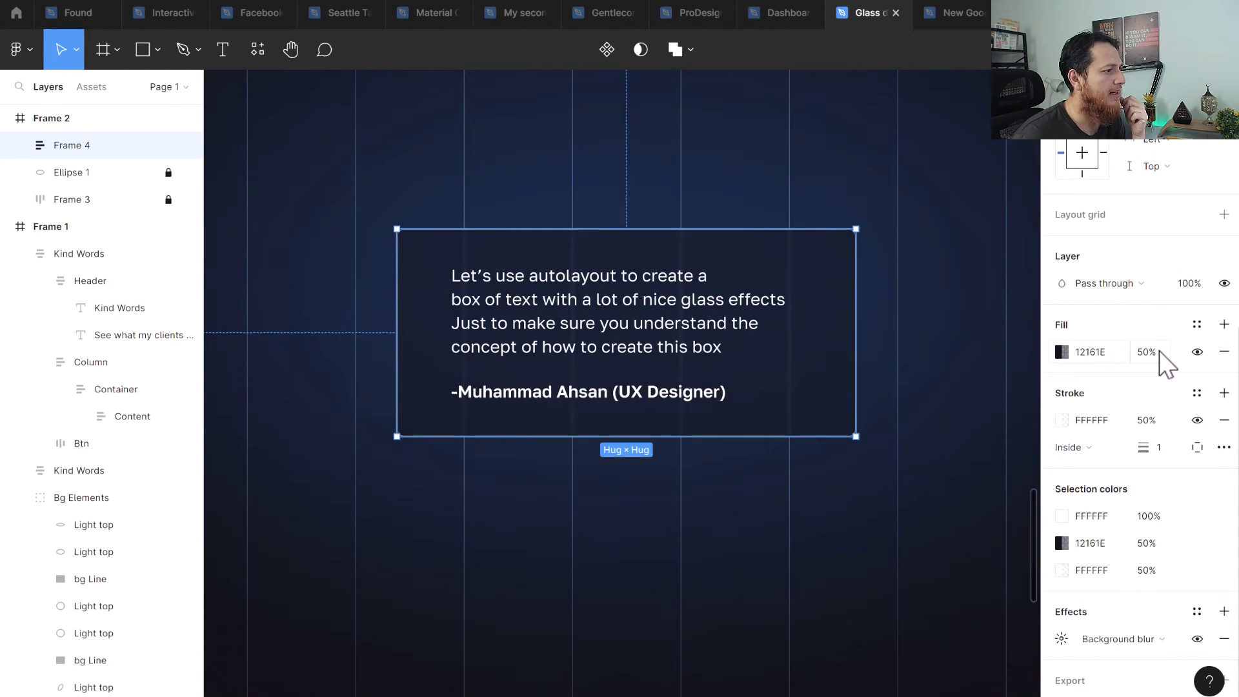
- Preview the darker glass card, then select the outline and overall opacity fields
click(907, 516)
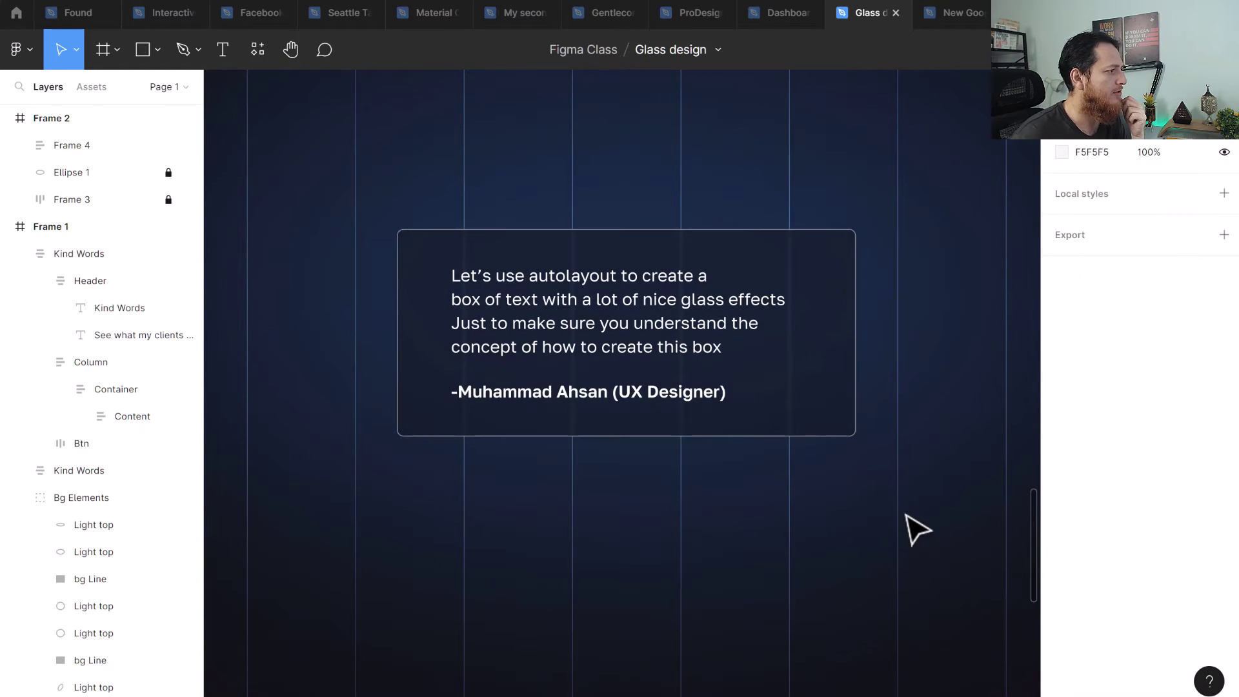
click(832, 404)
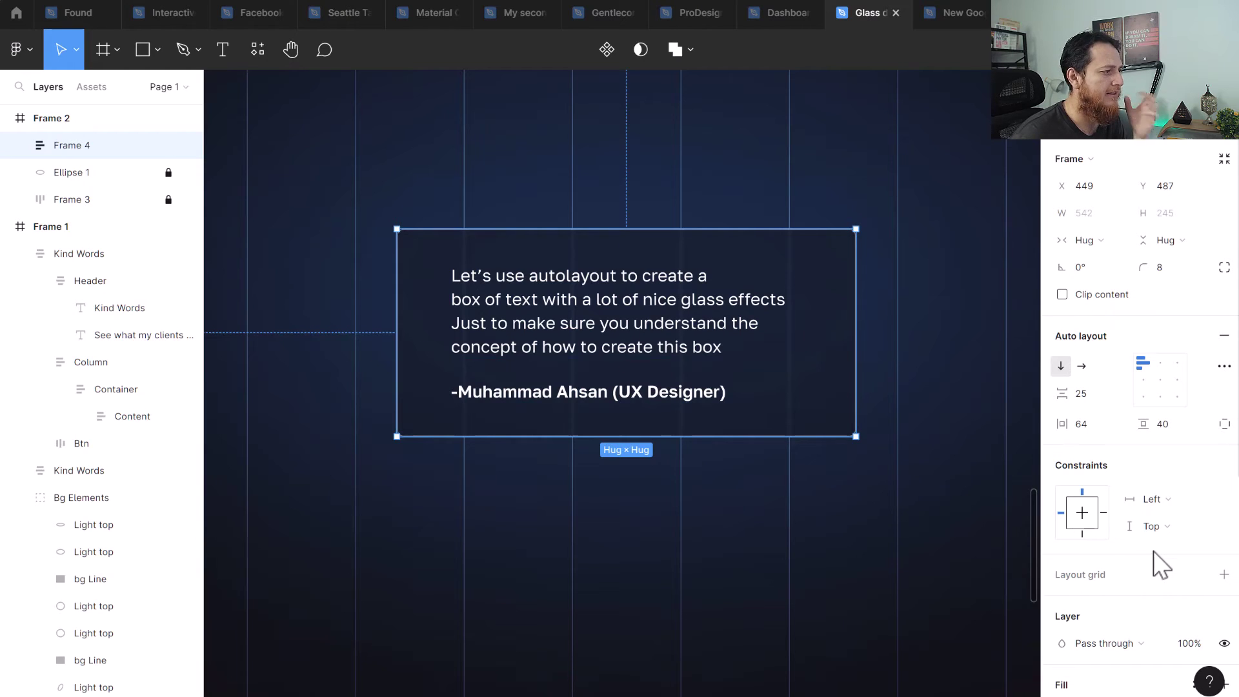
click(904, 564)
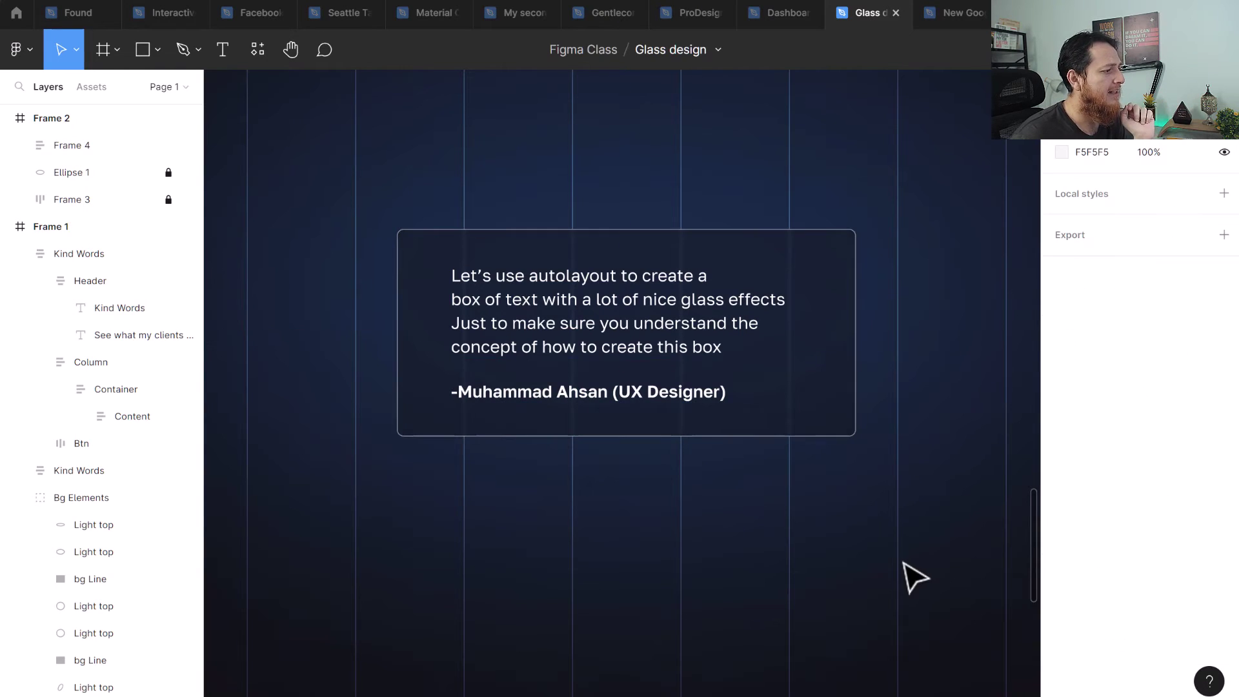
click(842, 395)
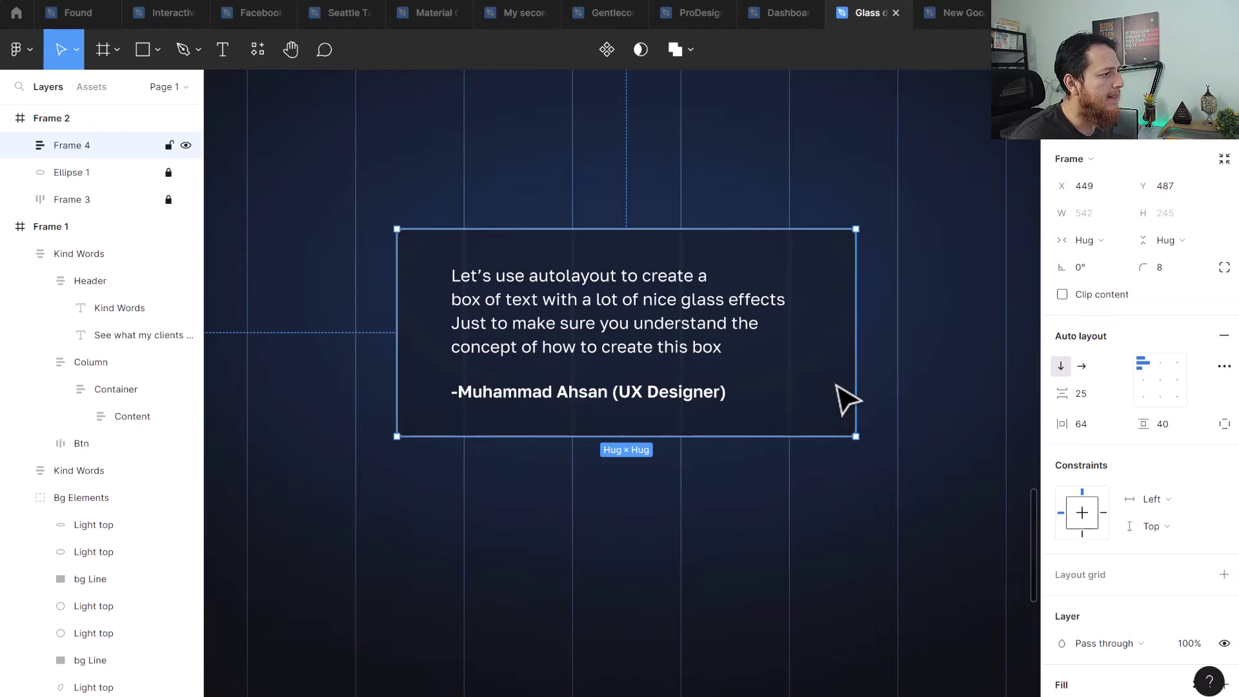
scroll(1085, 558, down, 4)
scroll(1148, 567, down, 3)
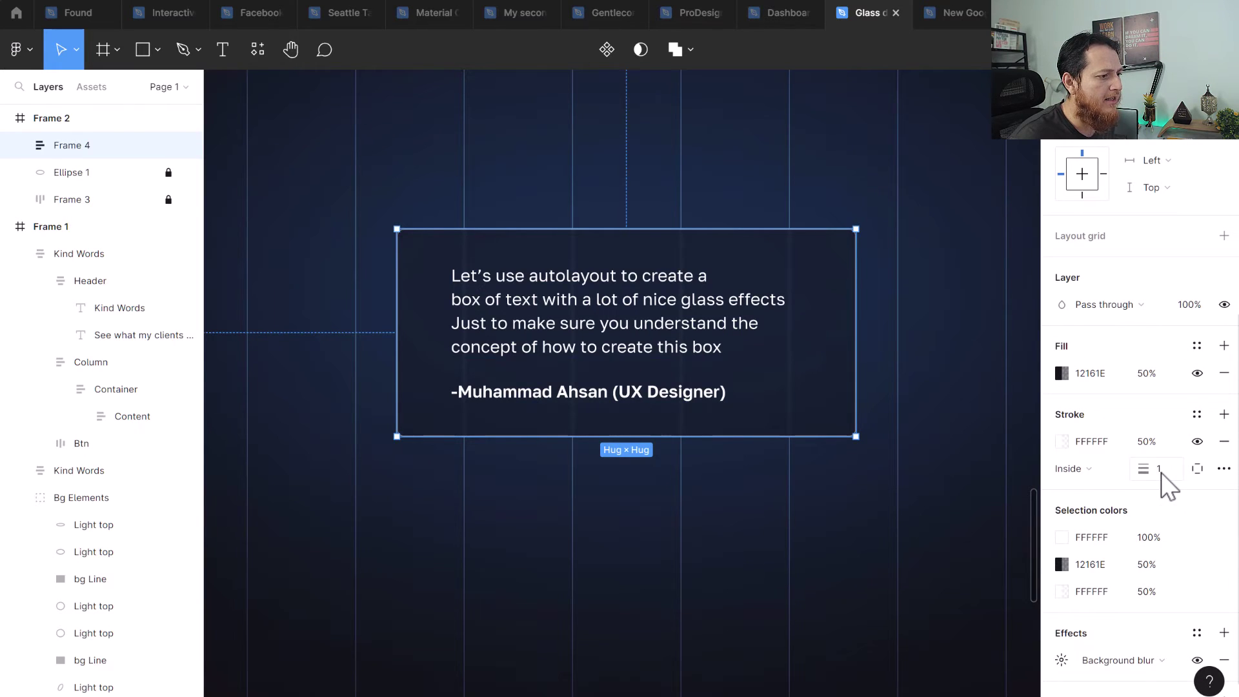
click(1155, 441)
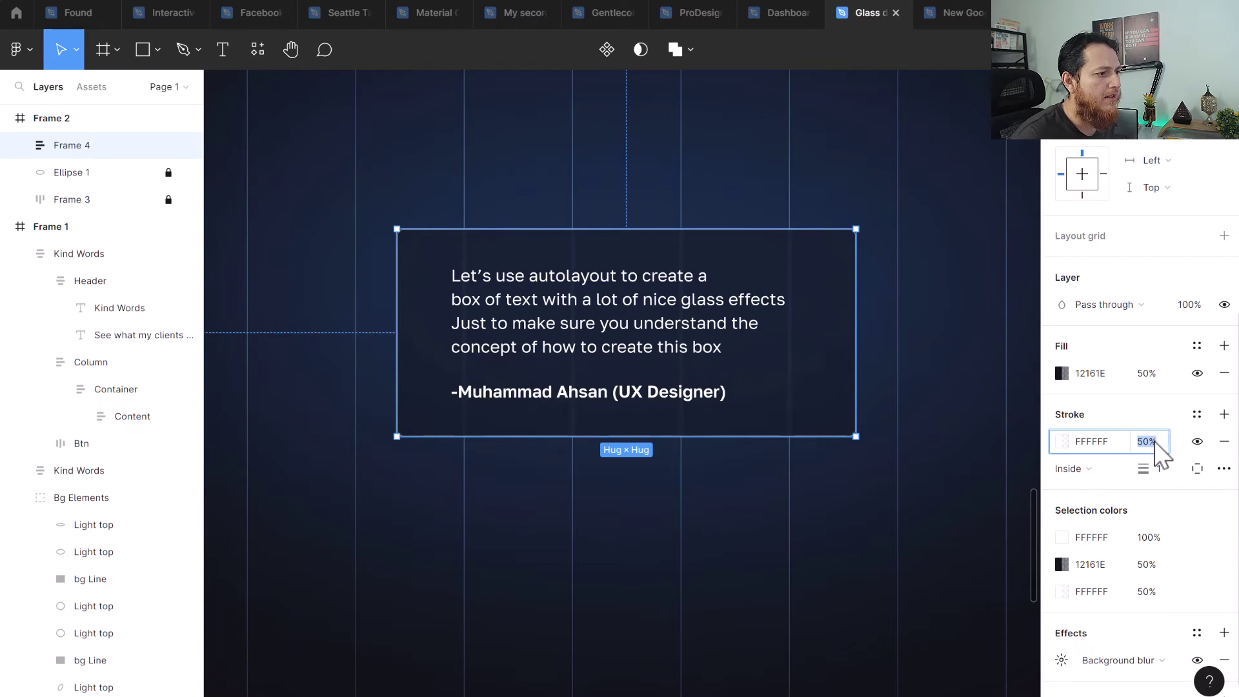
click(1195, 309)
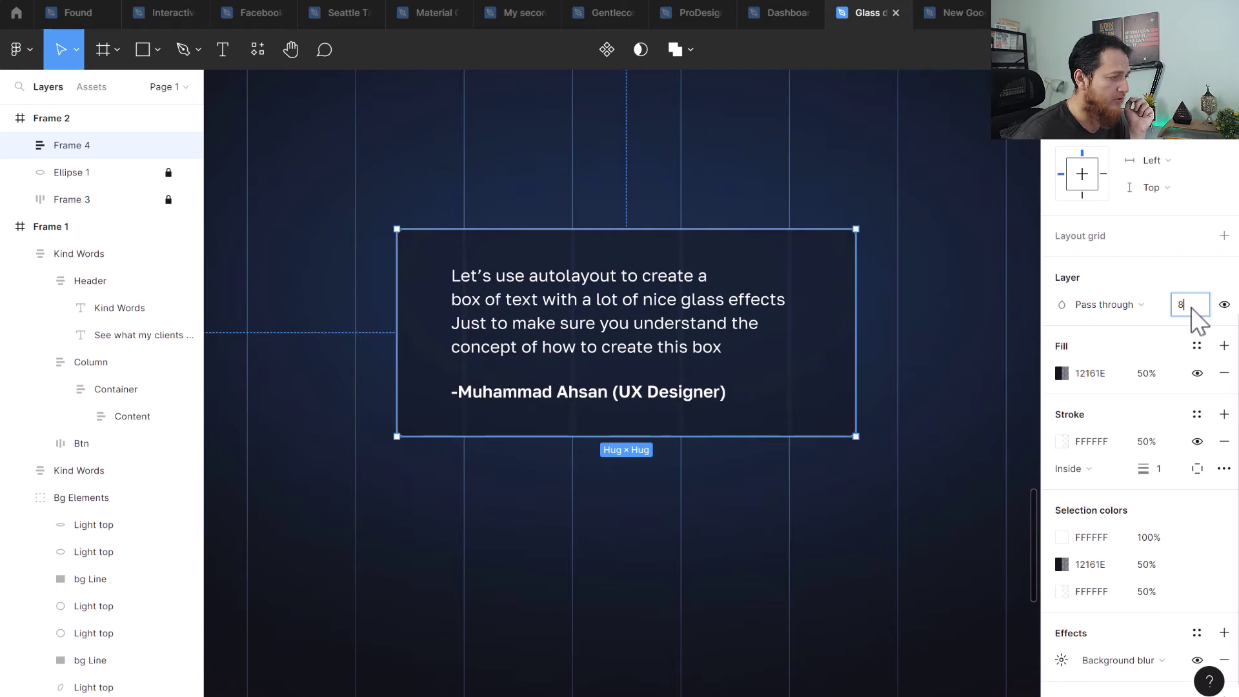
- Set the glass card frame's layer opacity to 80% after briefly trying 100%
key(Return)
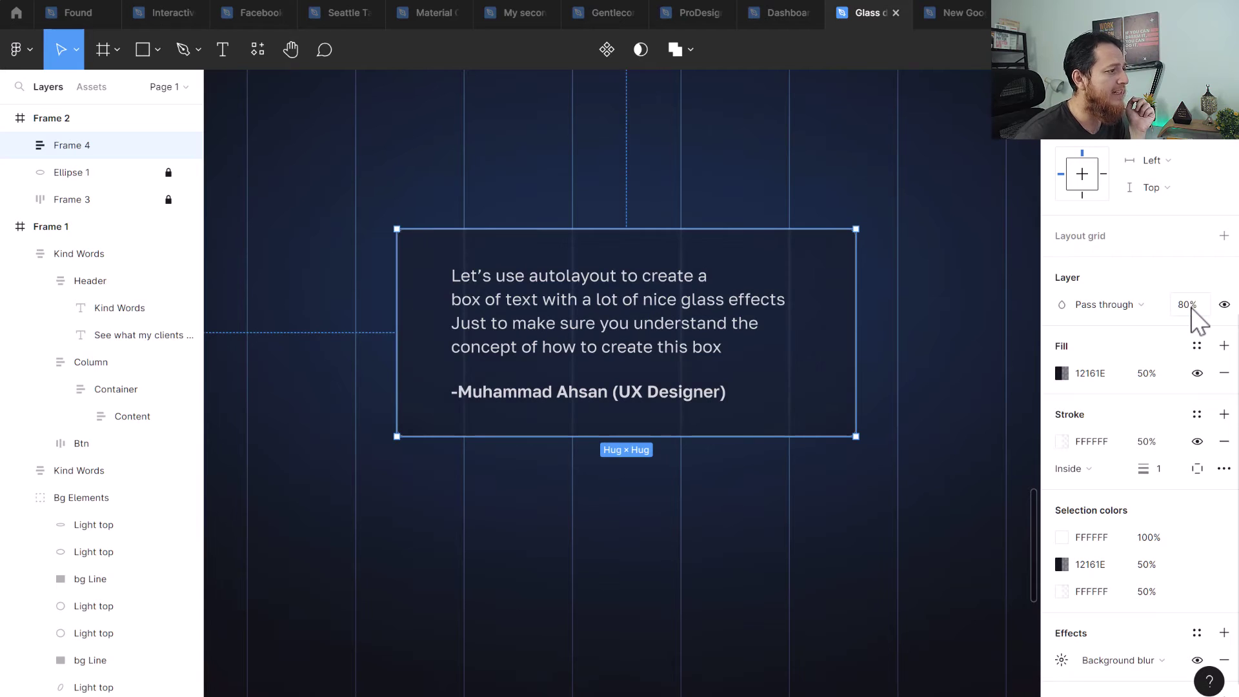
click(739, 529)
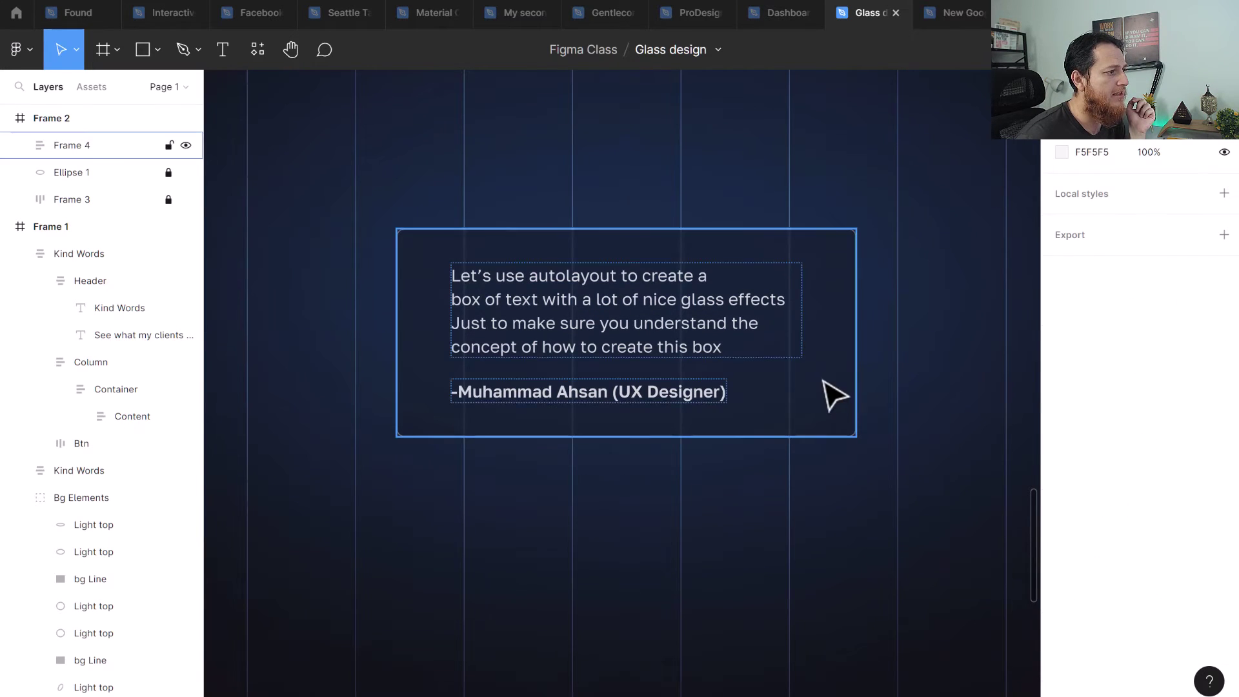
click(833, 395)
scroll(1168, 452, down, 3)
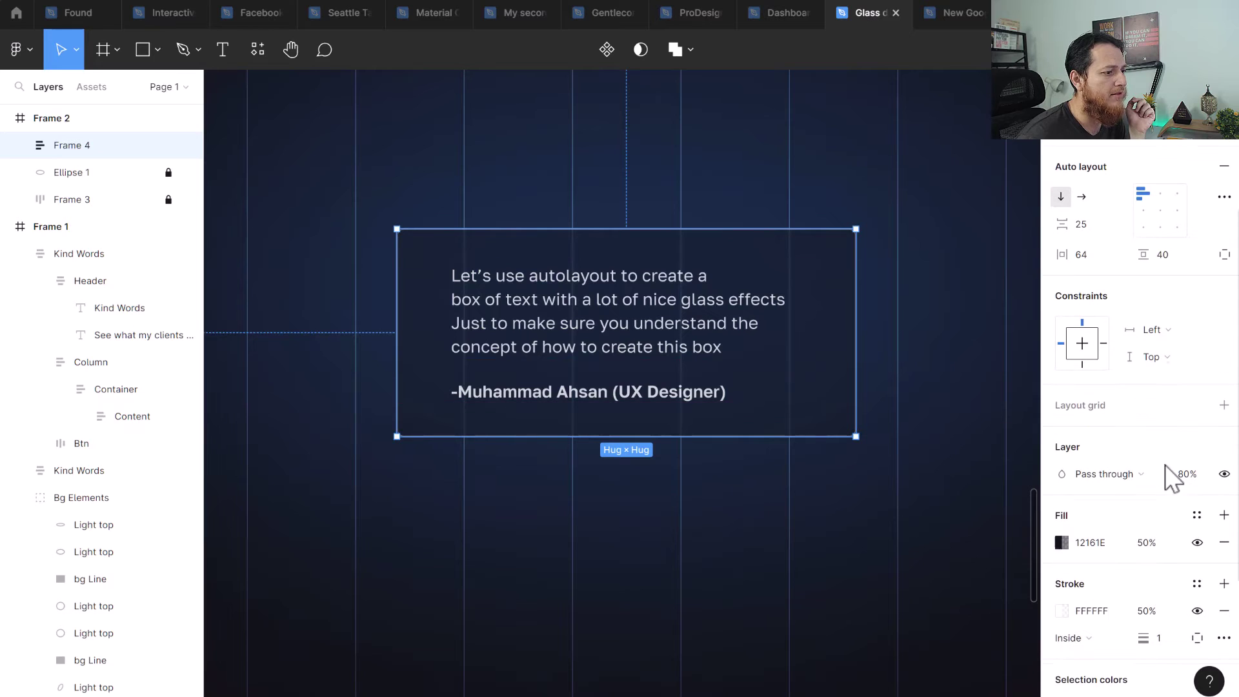
text(100)
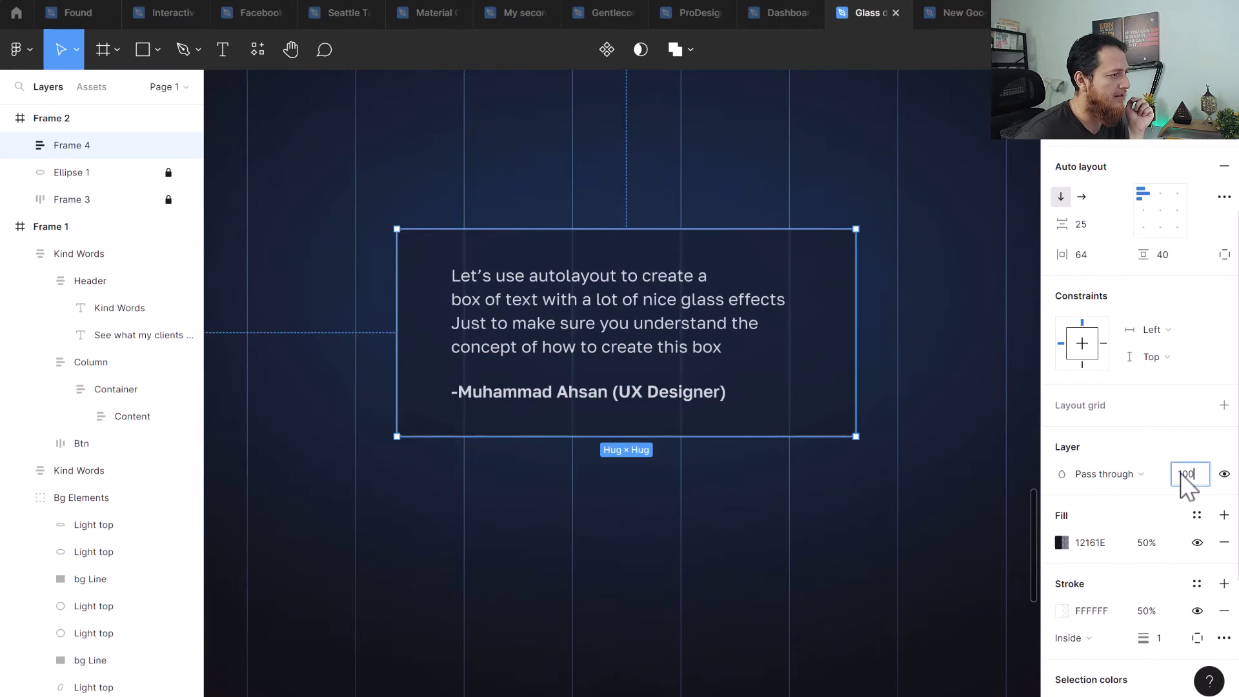
key(Return)
click(1183, 478)
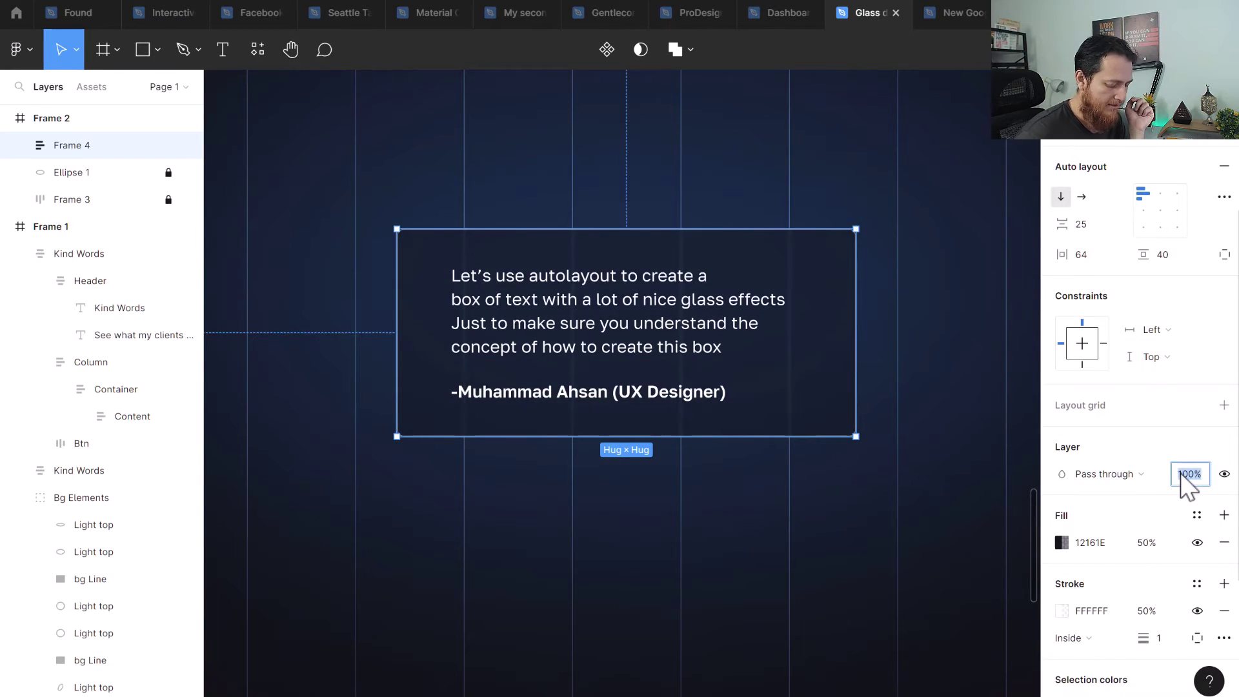
text(80)
key(Return)
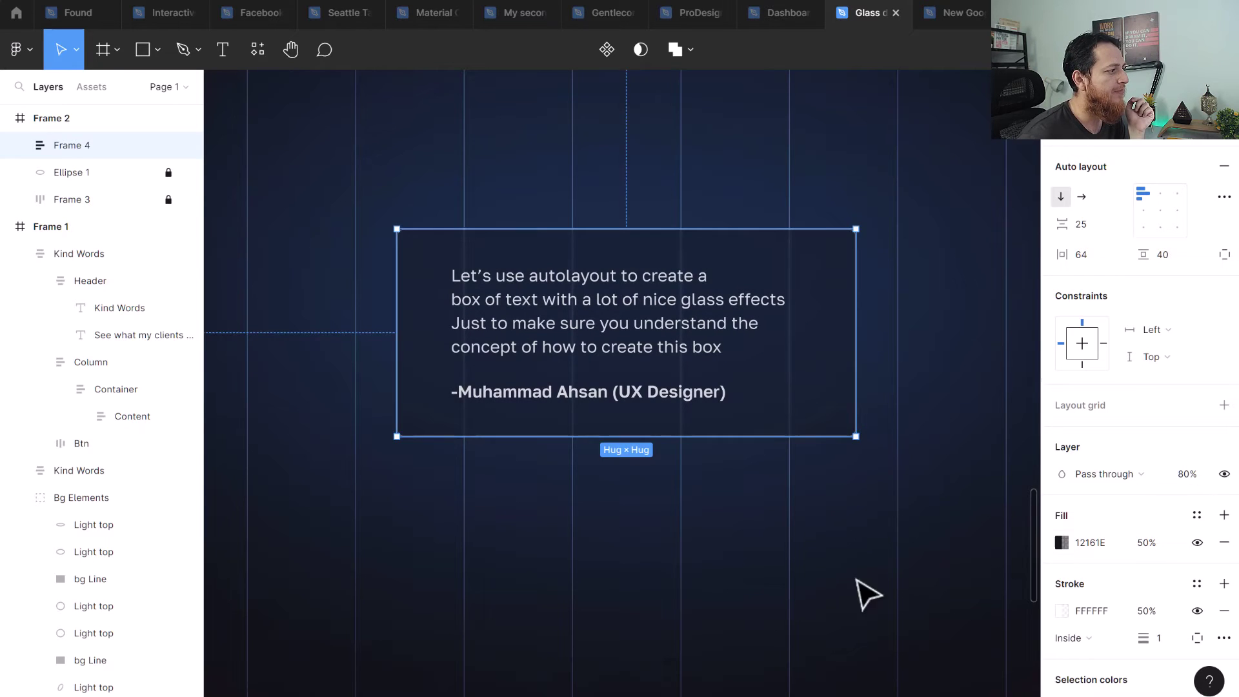
- Change the quote text's fill to a soft off-white around F8F8F8
click(630, 573)
click(594, 337)
double_click(590, 331)
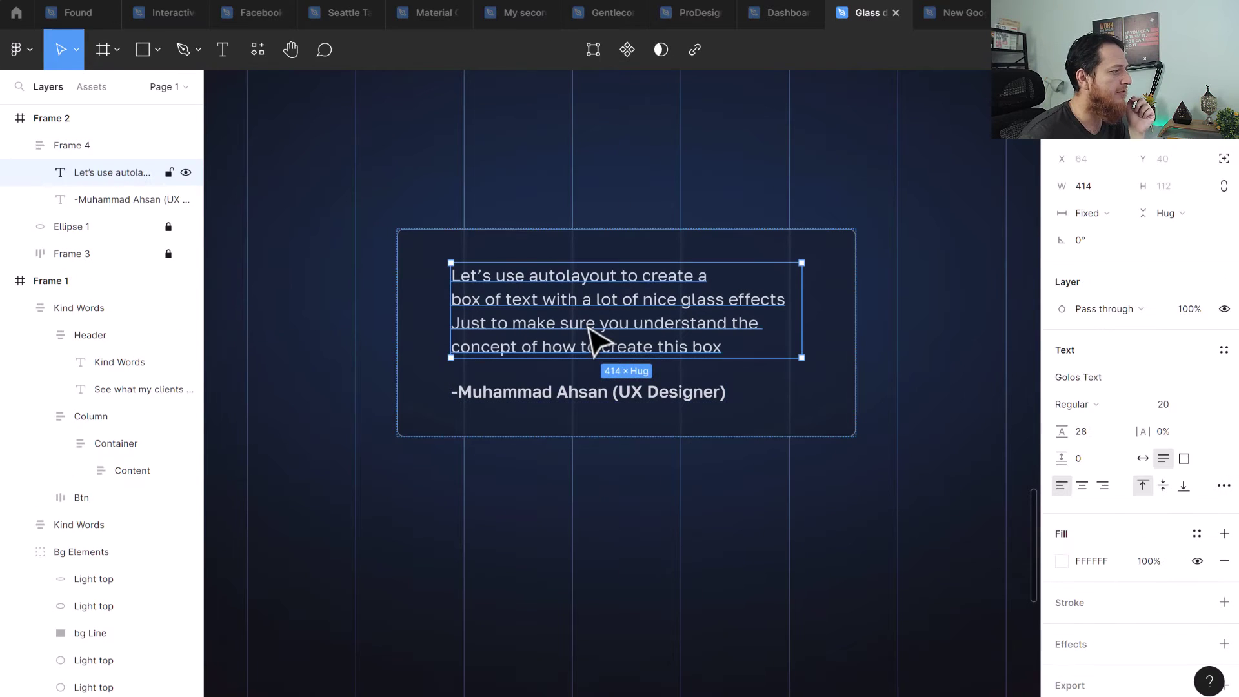
click(1062, 560)
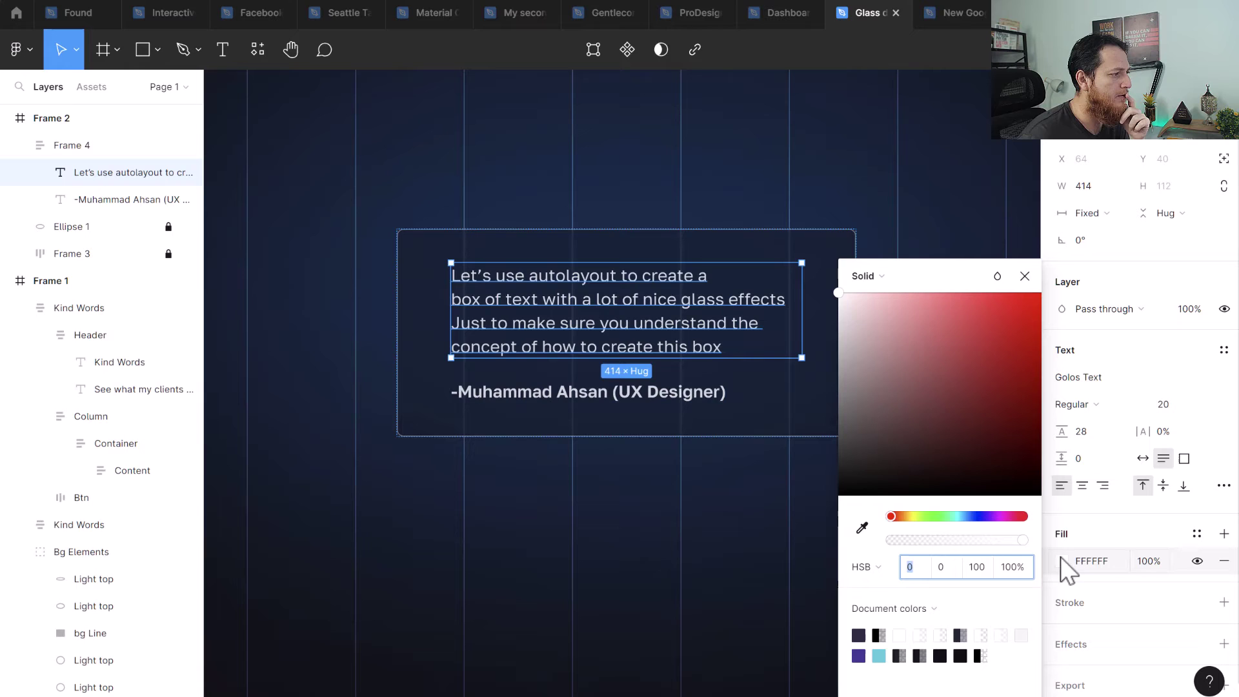
click(841, 305)
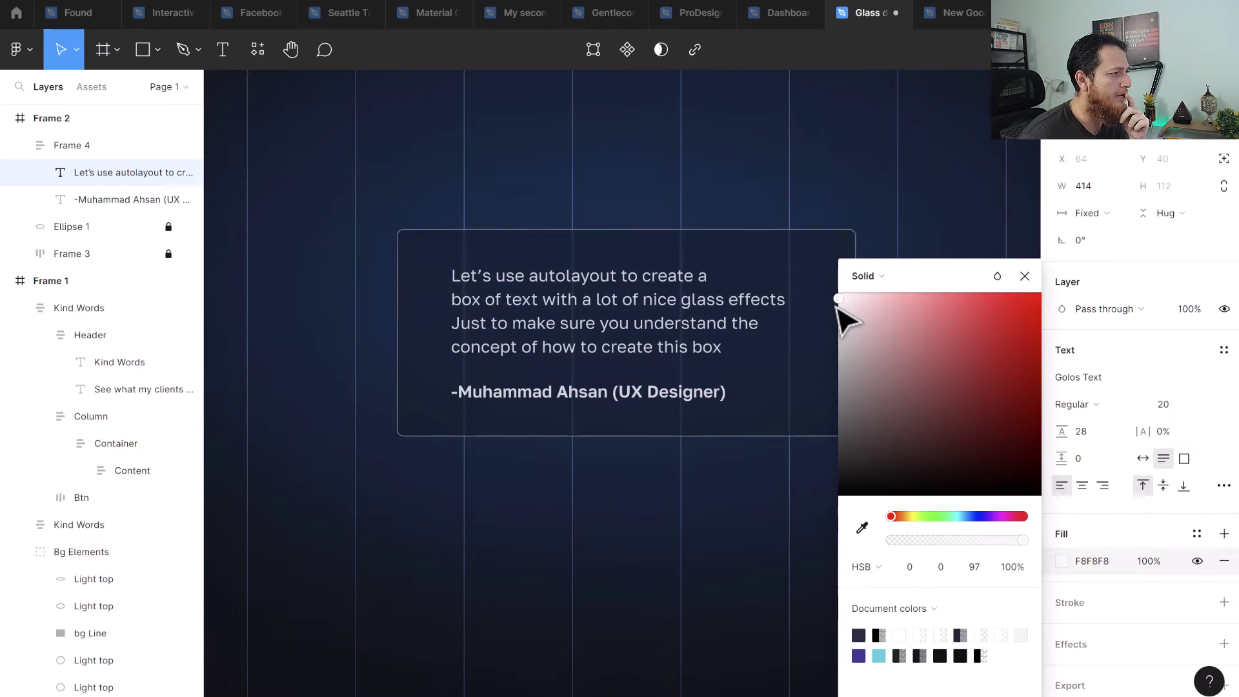
click(653, 400)
click(554, 507)
key(shift+1)
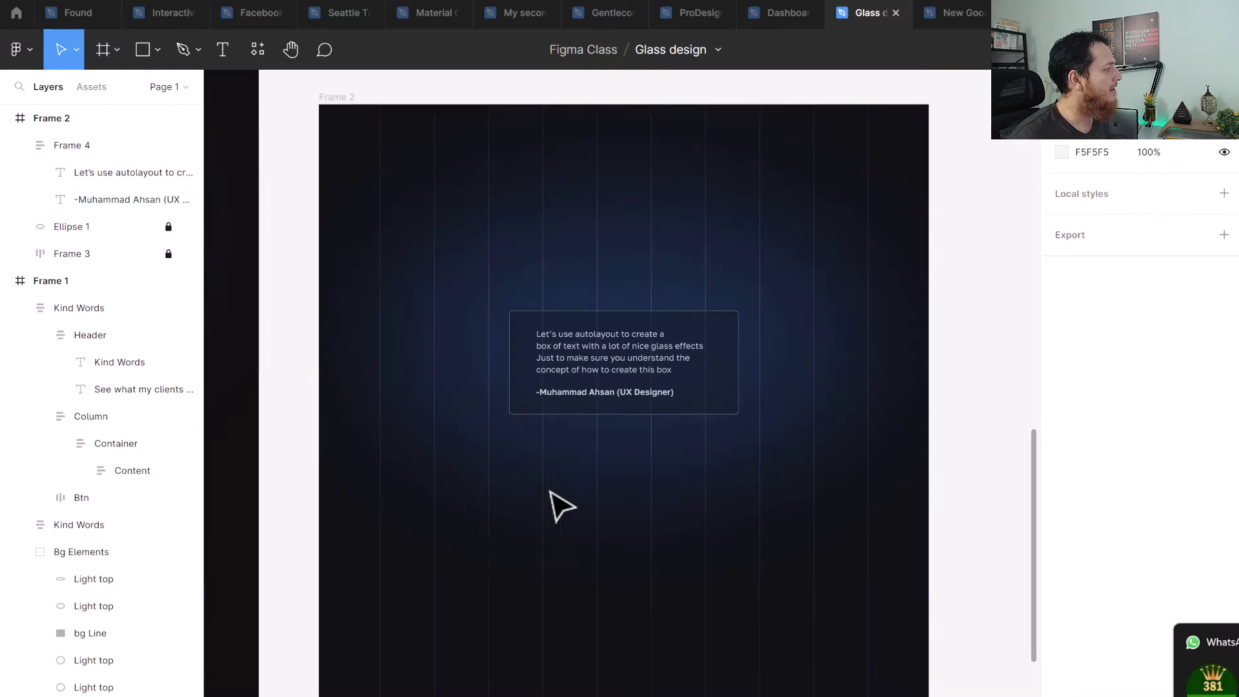
- Switch the Ellipse 1 glow's blend mode to Normal
click(105, 231)
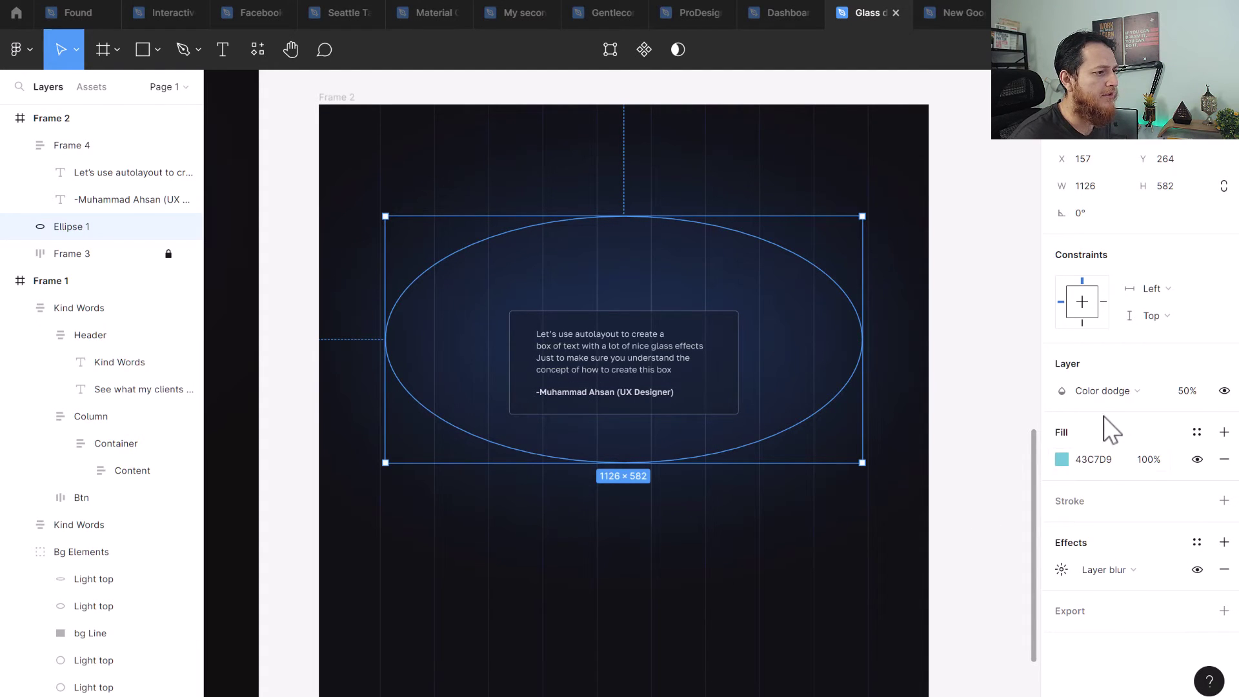
click(1105, 391)
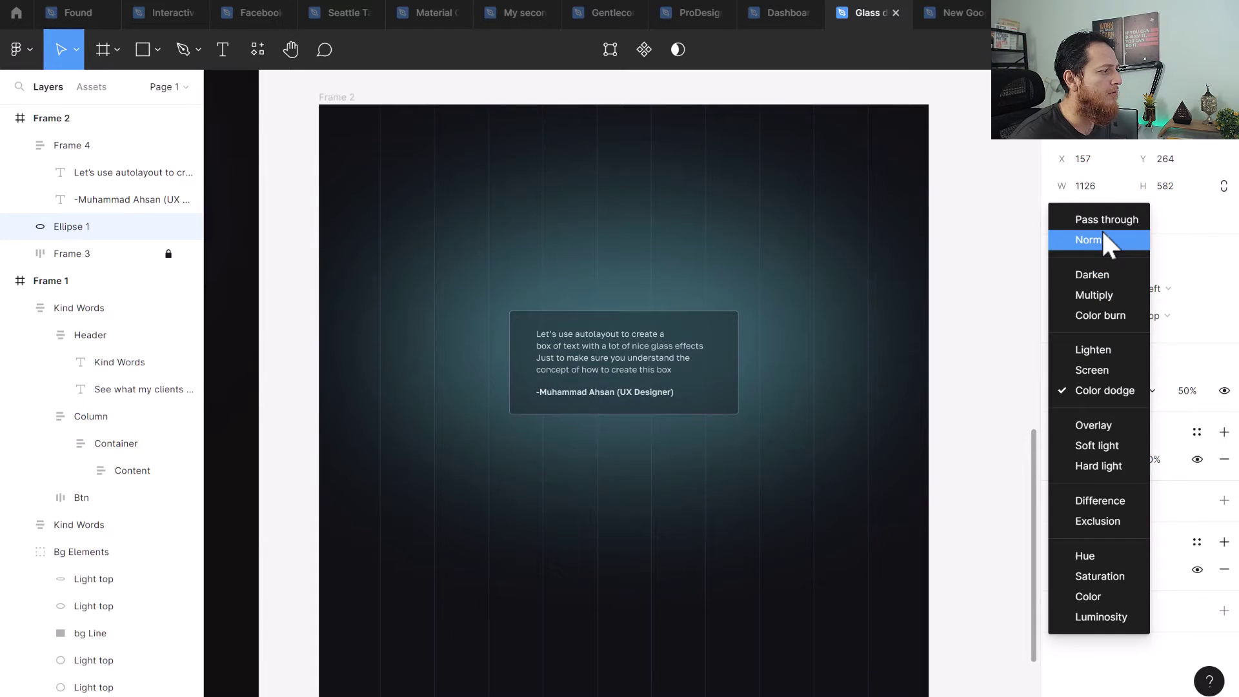
click(1103, 241)
- Recolour Ellipse 1's fill to the document purple, tuned to 472ABB, undoing an accidental grey fill
click(1062, 462)
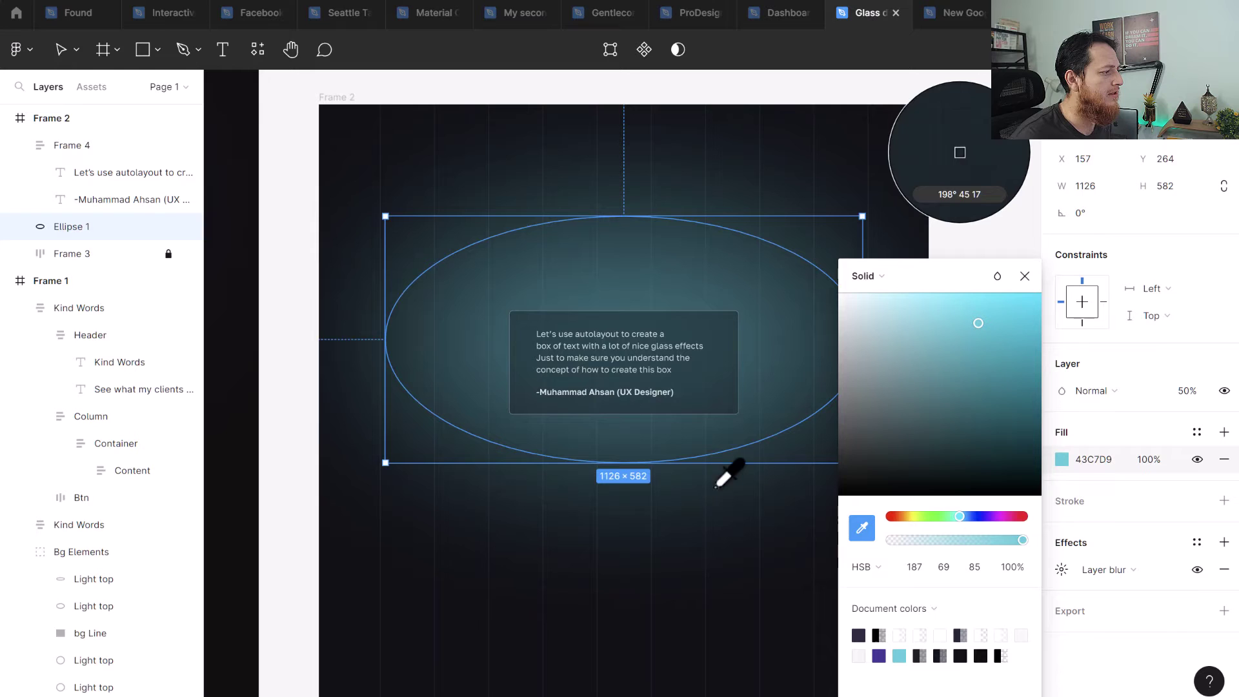
click(879, 655)
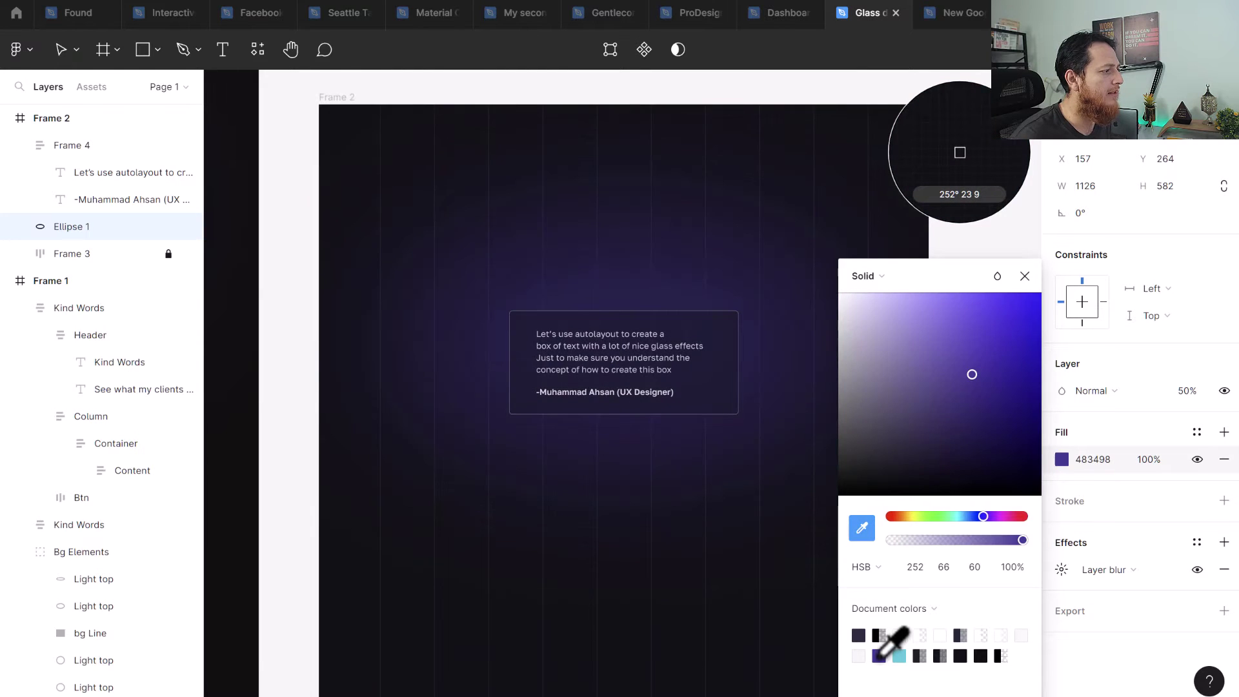
drag(927, 374, 999, 354)
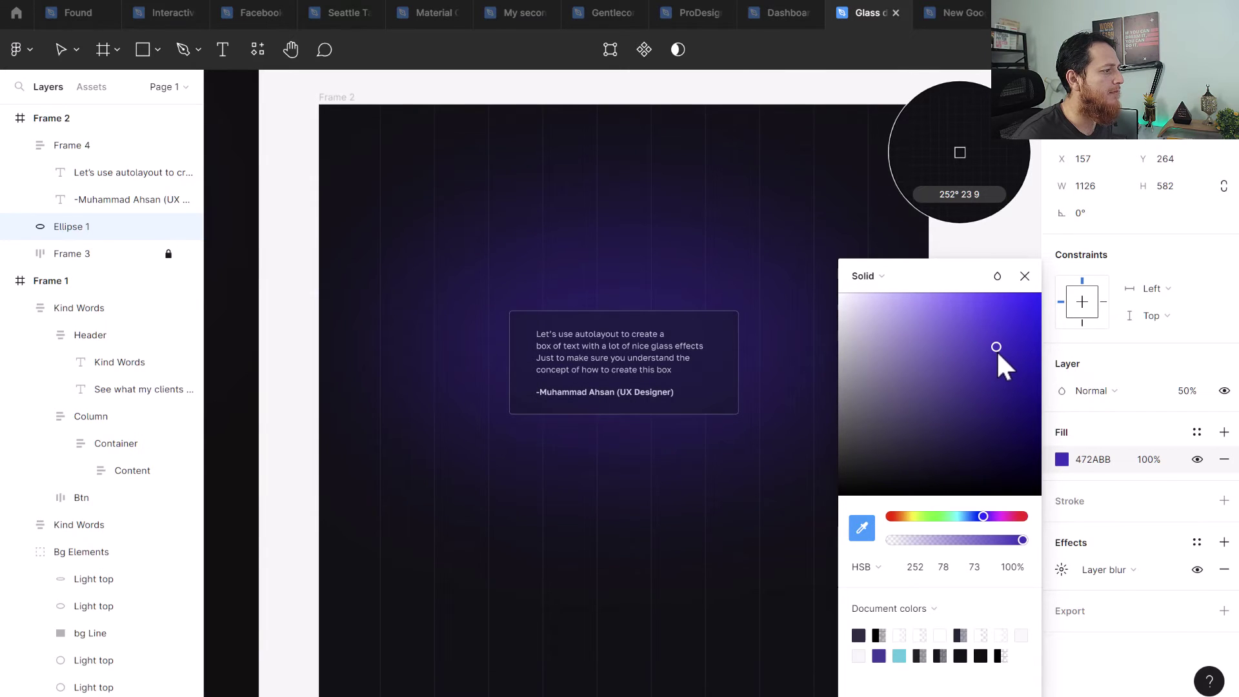
click(1024, 277)
key(i)
click(989, 385)
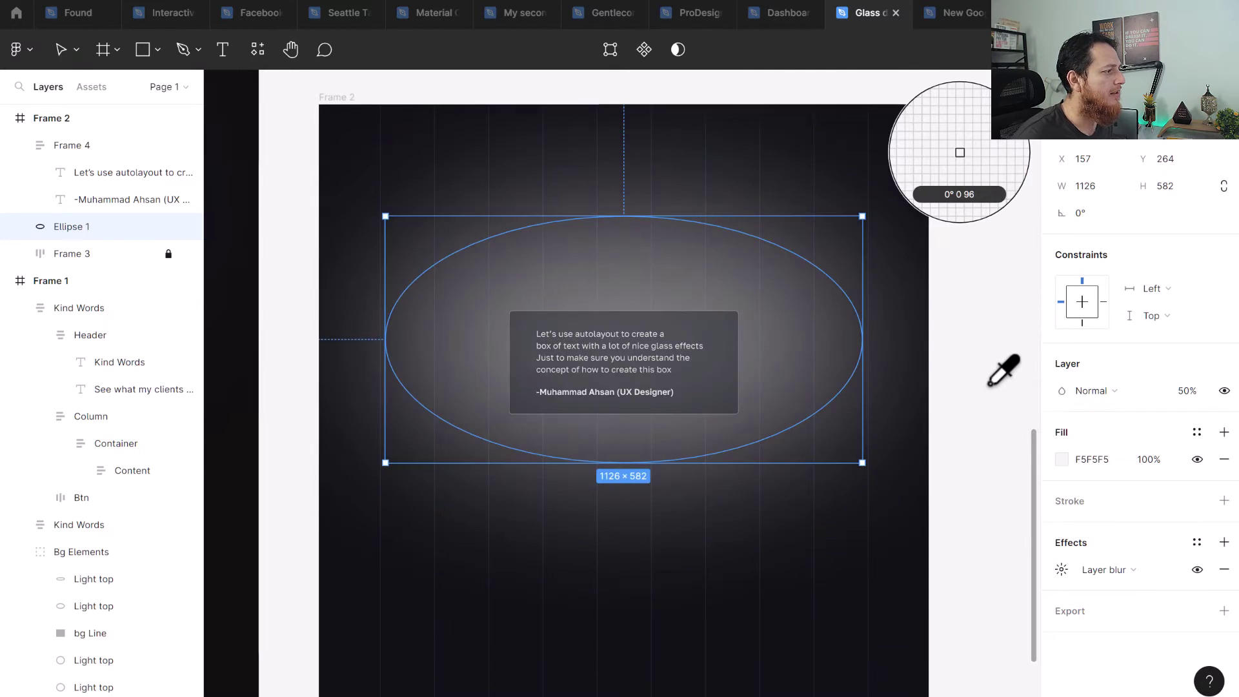
key(ctrl+z)
key(ctrl+s)
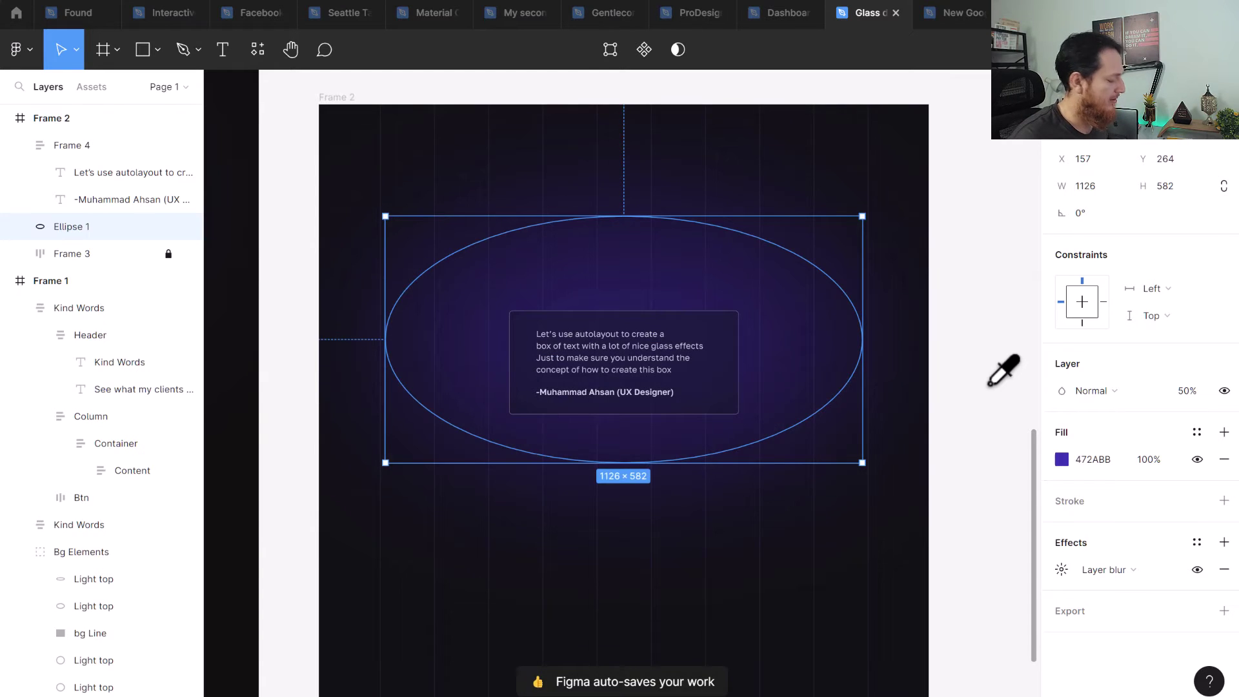
key(Escape)
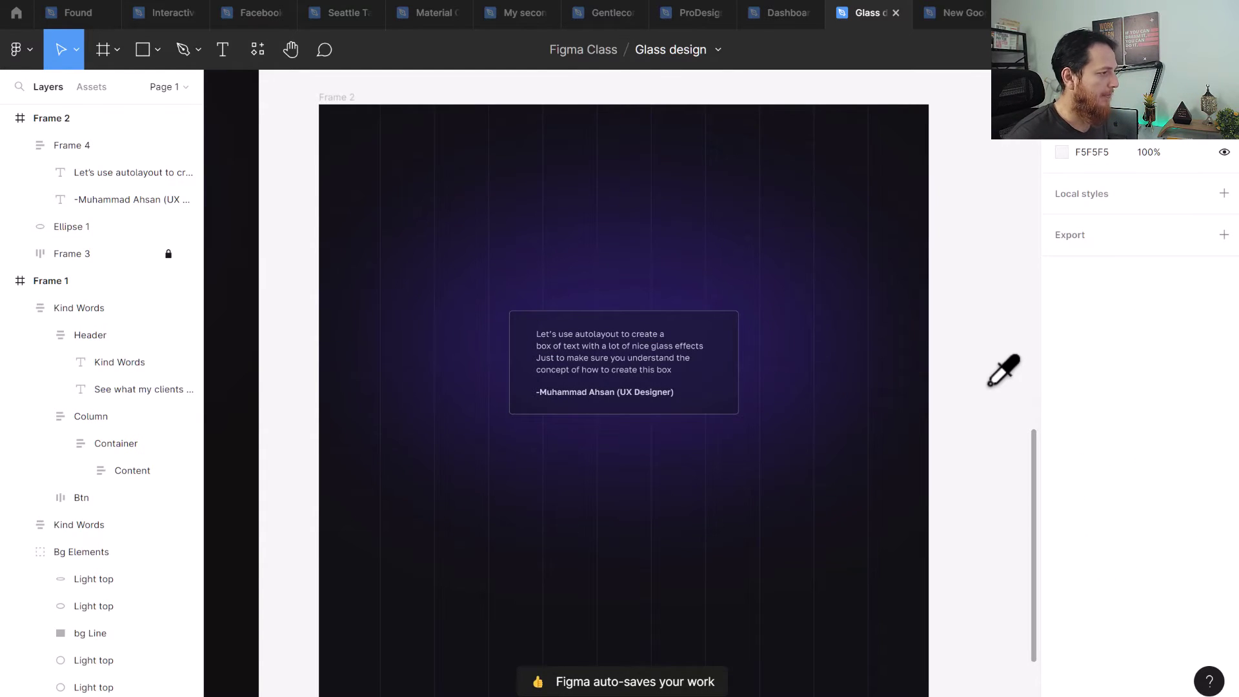
key(ctrl+equal)
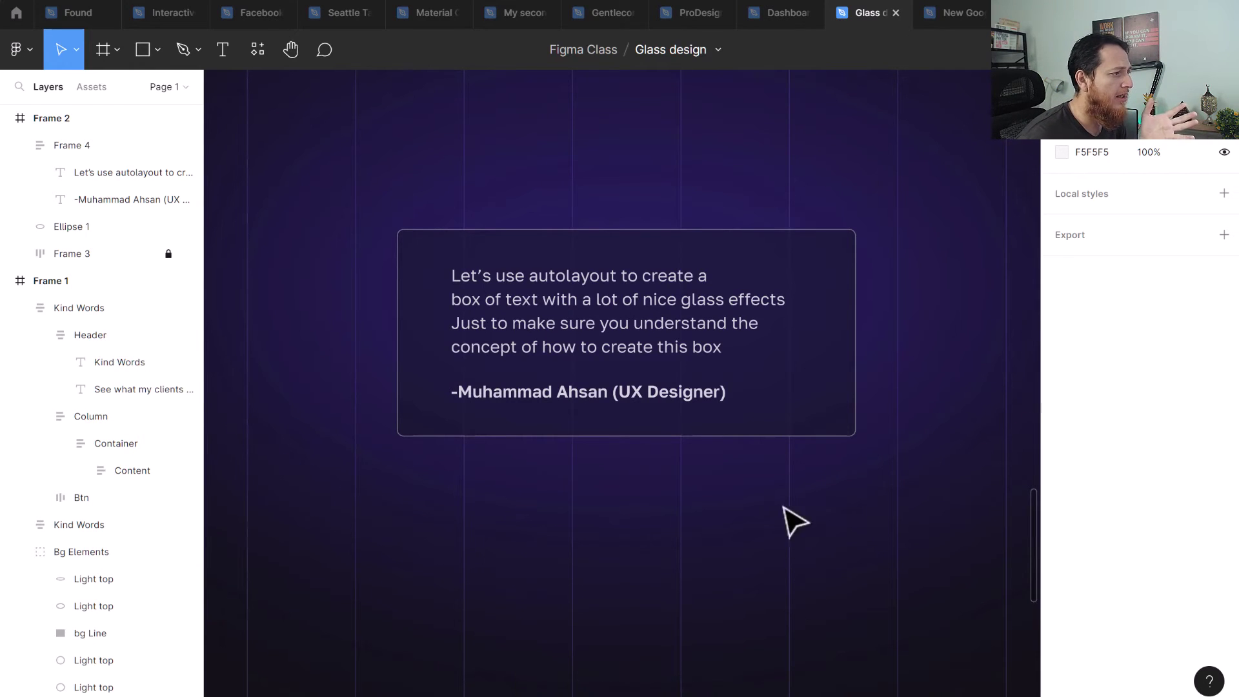
- Try a 40% stroke opacity on the glass card
click(819, 393)
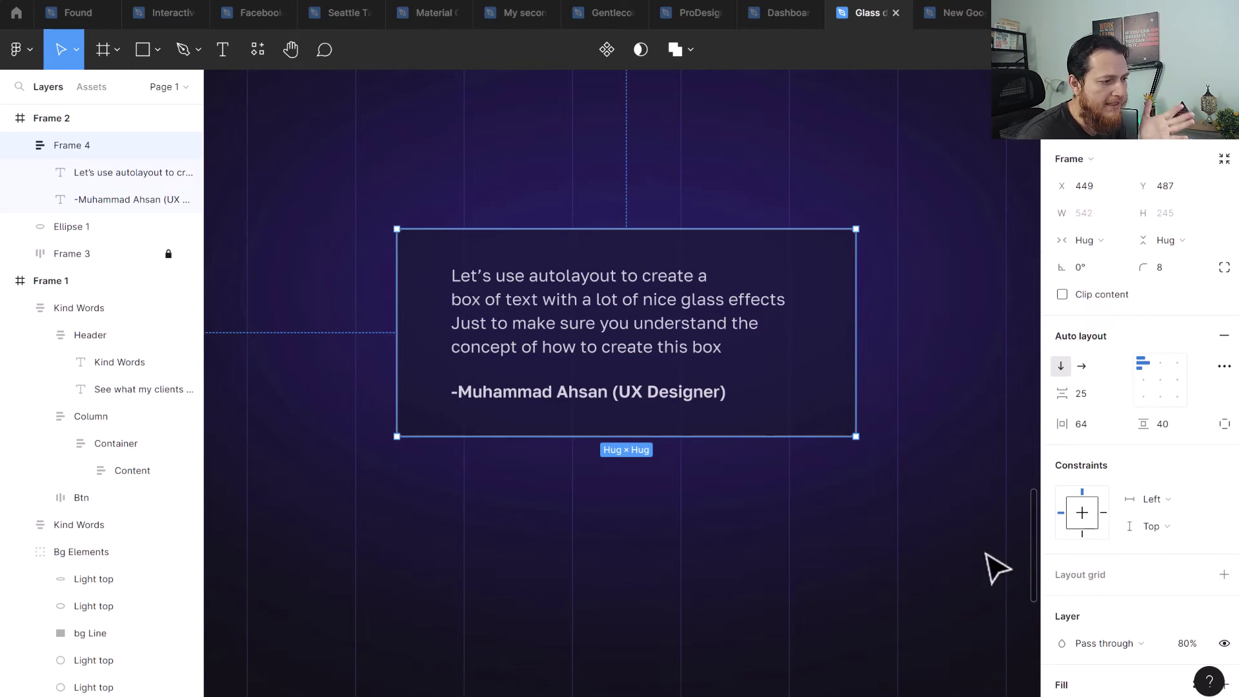
scroll(1115, 629, down, 5)
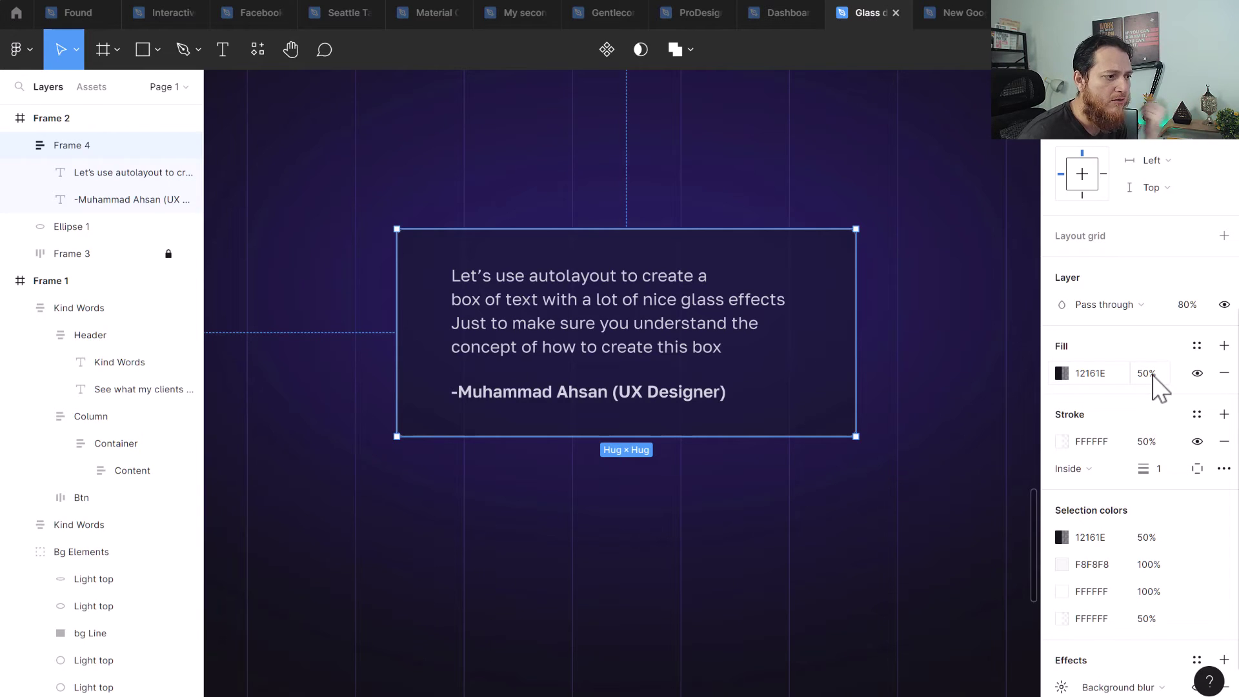
click(1147, 443)
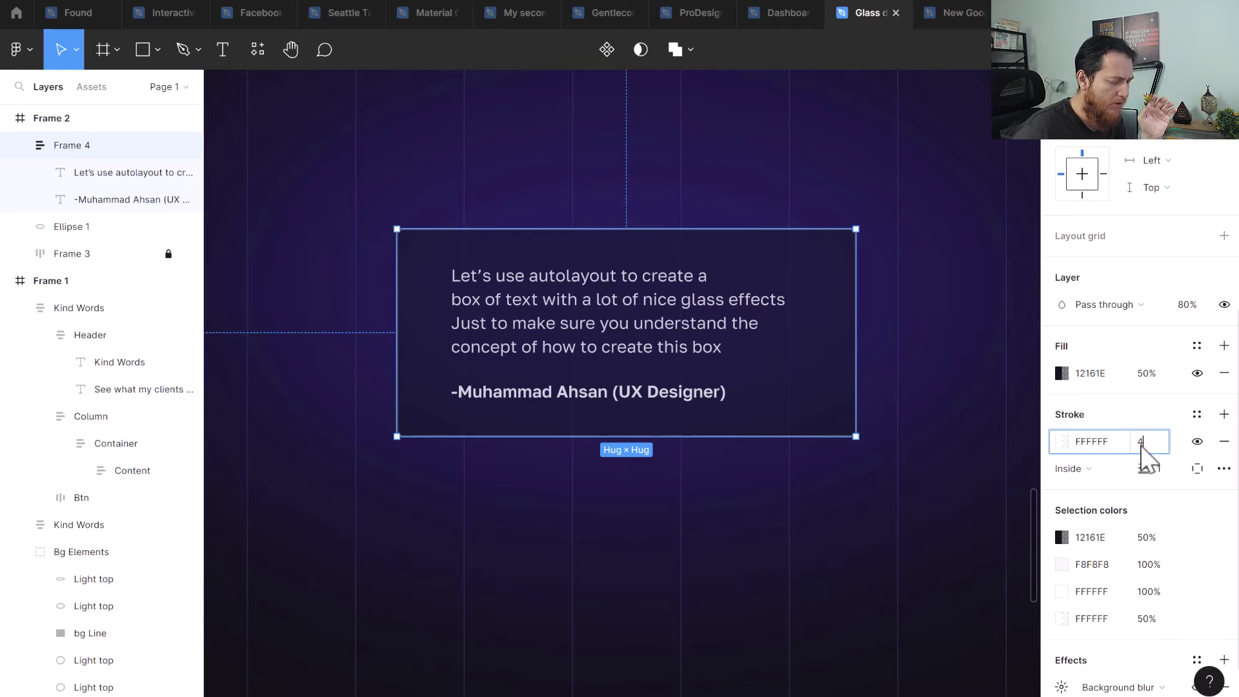
click(962, 547)
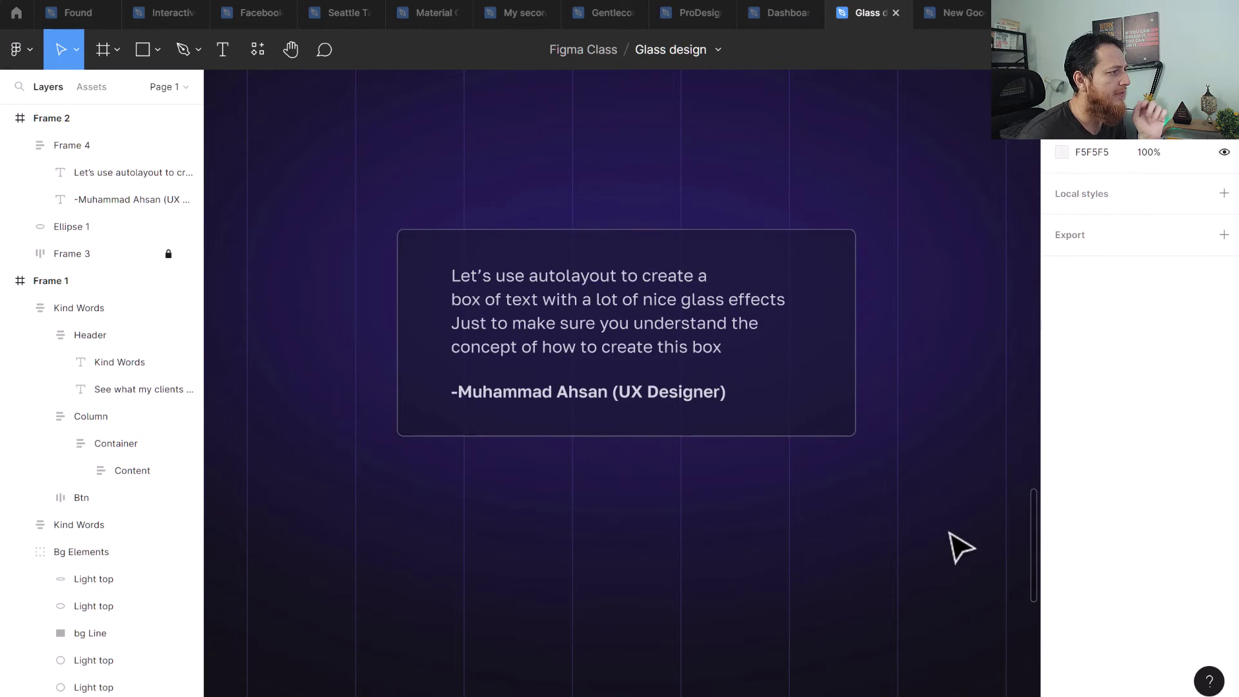
- Test card layer opacities of 90%, 100%, 80% and 50%, settling on 70%
click(820, 423)
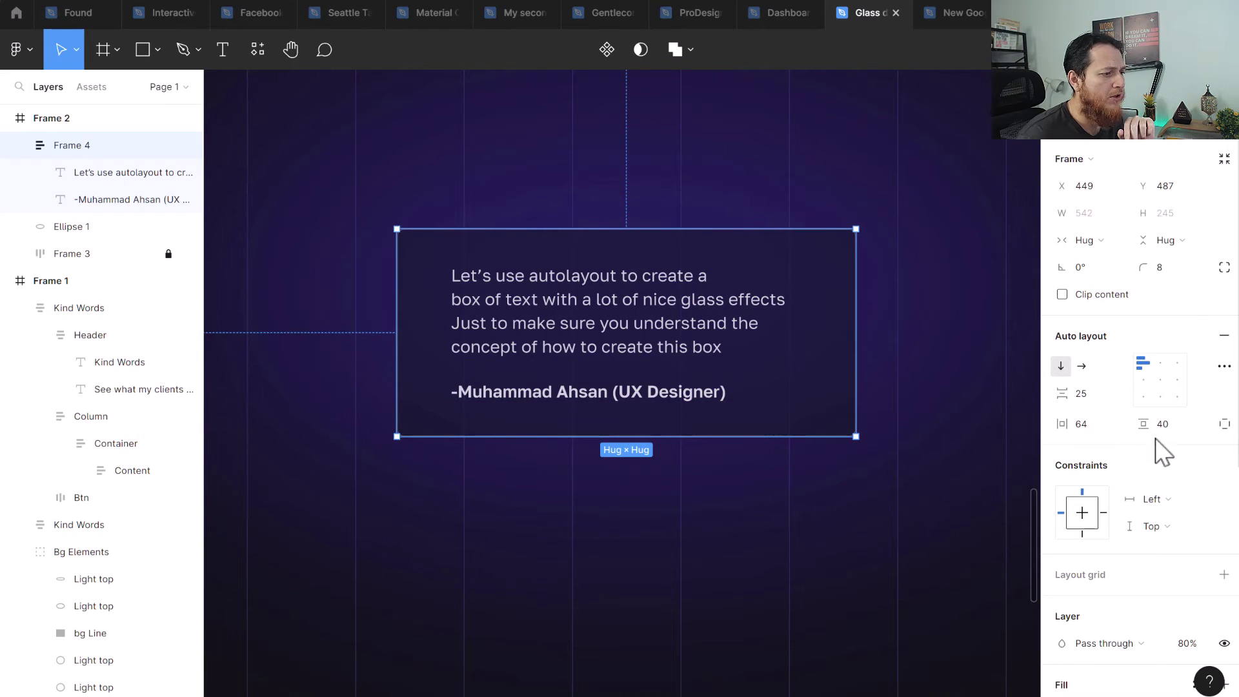
scroll(1156, 519, down, 4)
scroll(1156, 519, down, 1)
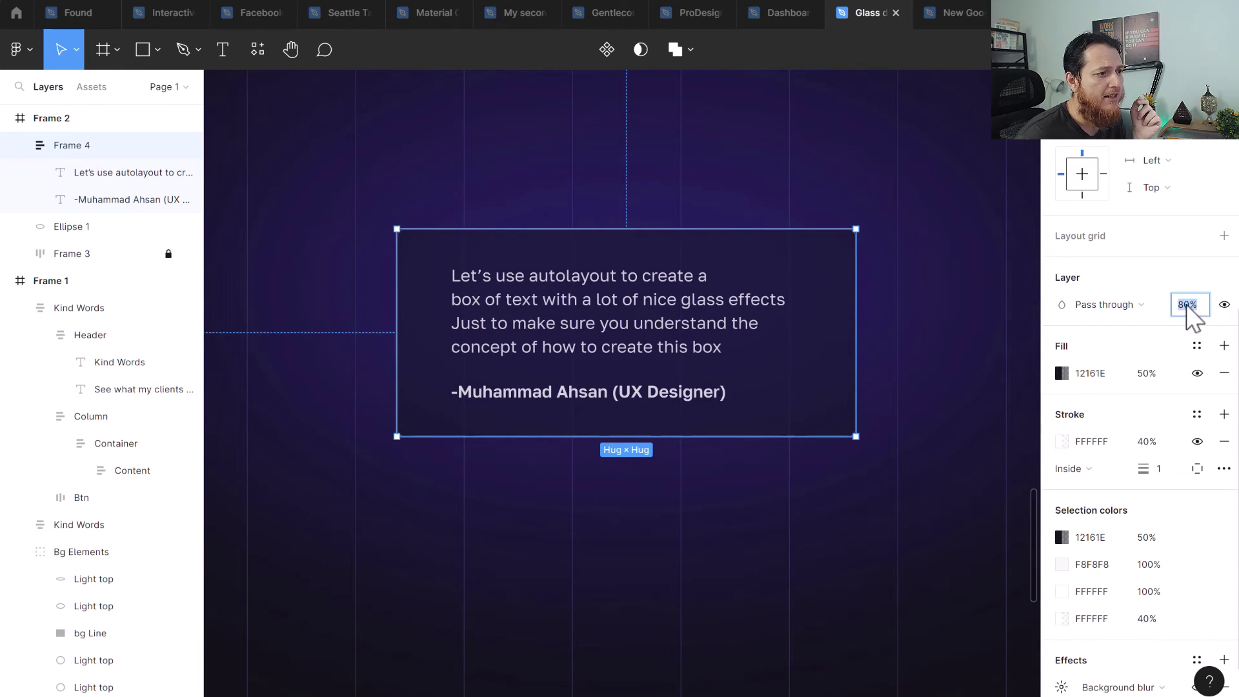
key(Return)
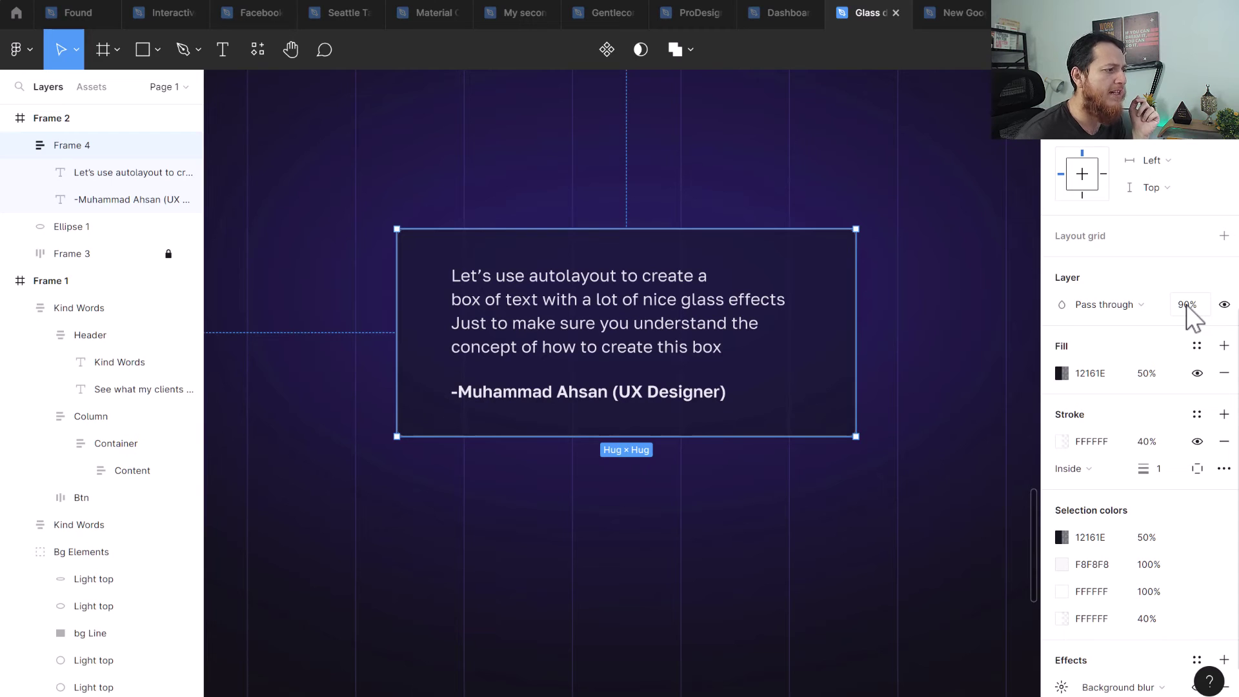
text(0)
key(Return)
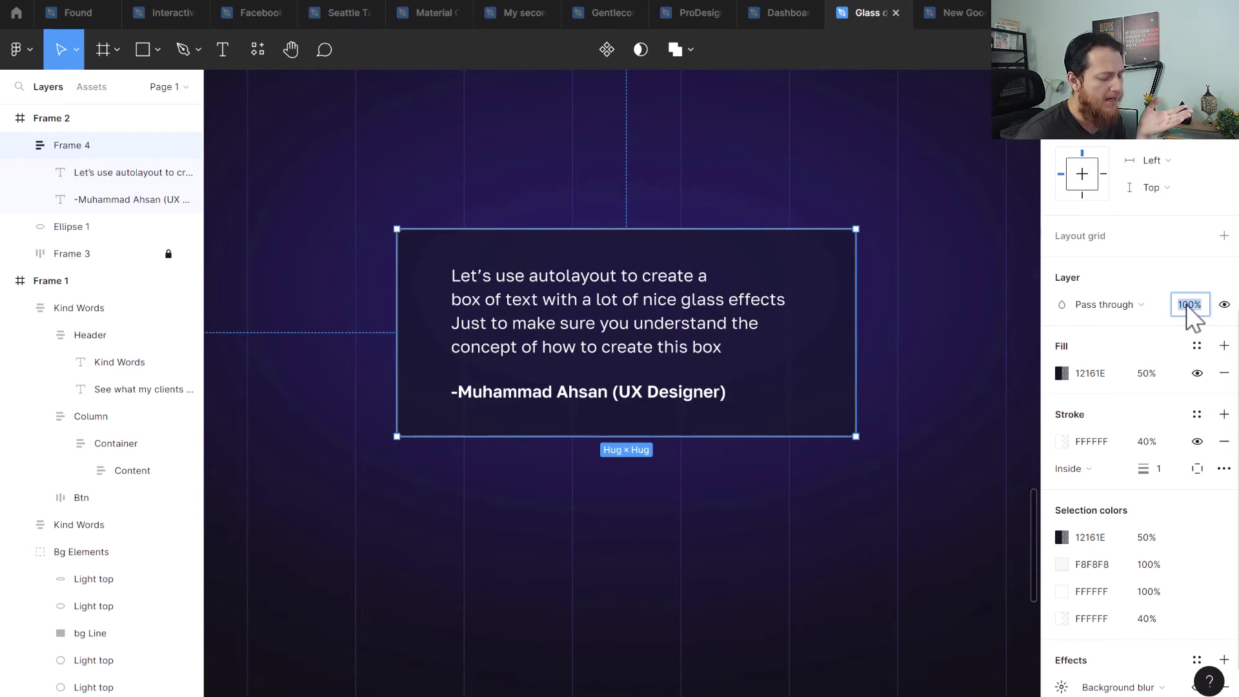
key(Return)
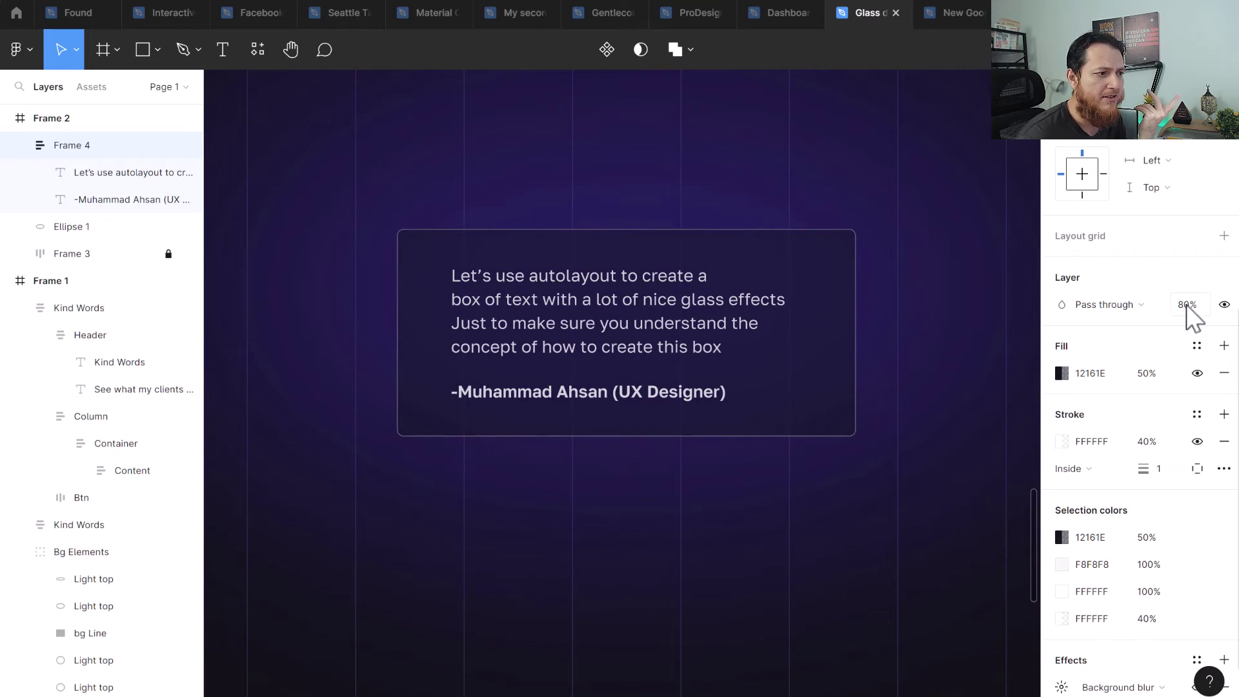
key(Return)
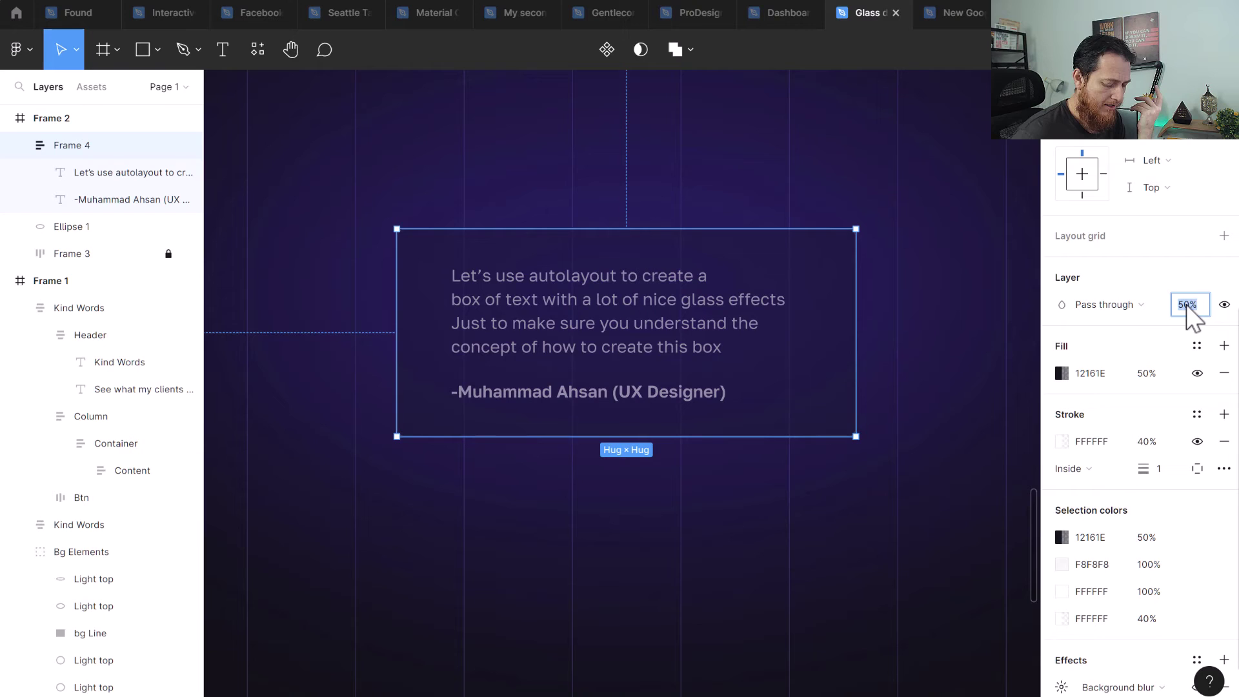
text(70)
key(Return)
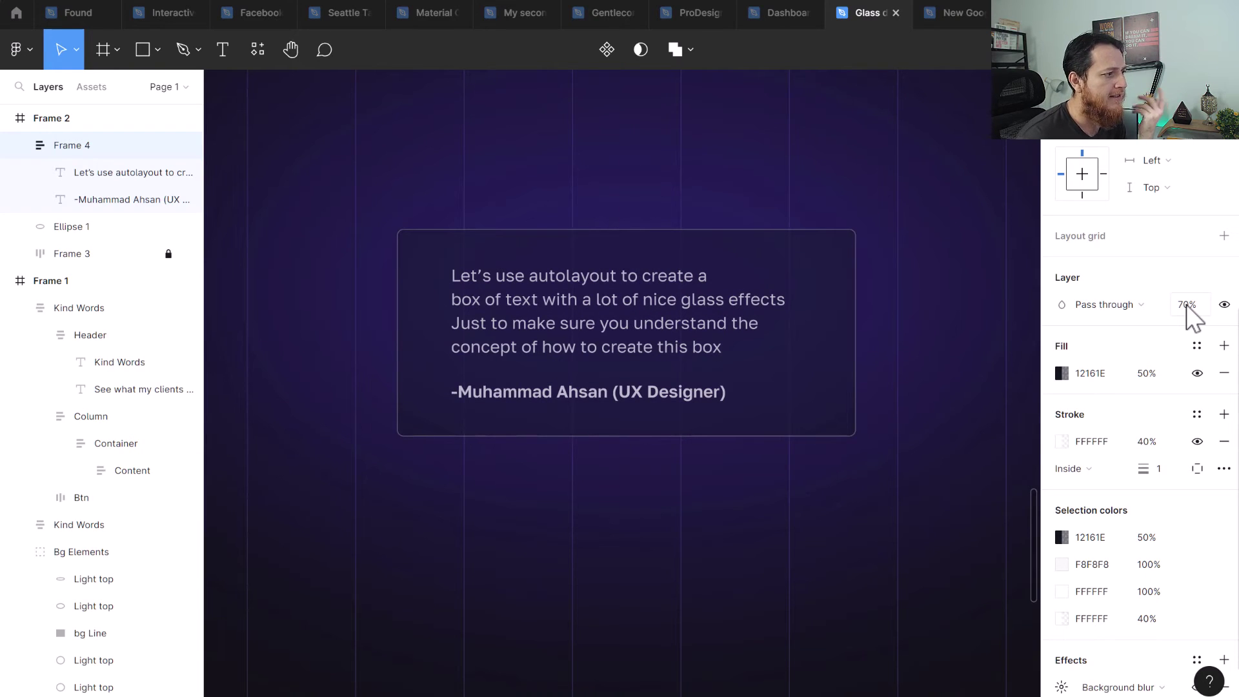
- Set the card's white stroke opacity to 50%
click(1148, 441)
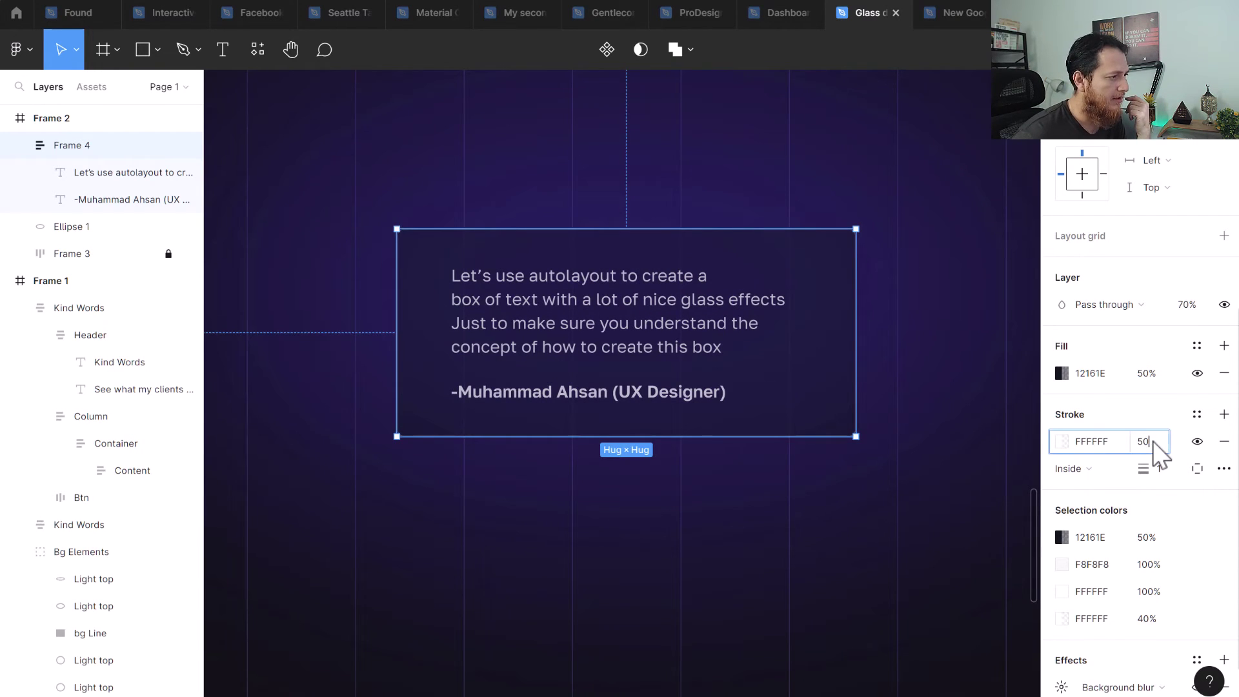
text(50)
key(Return)
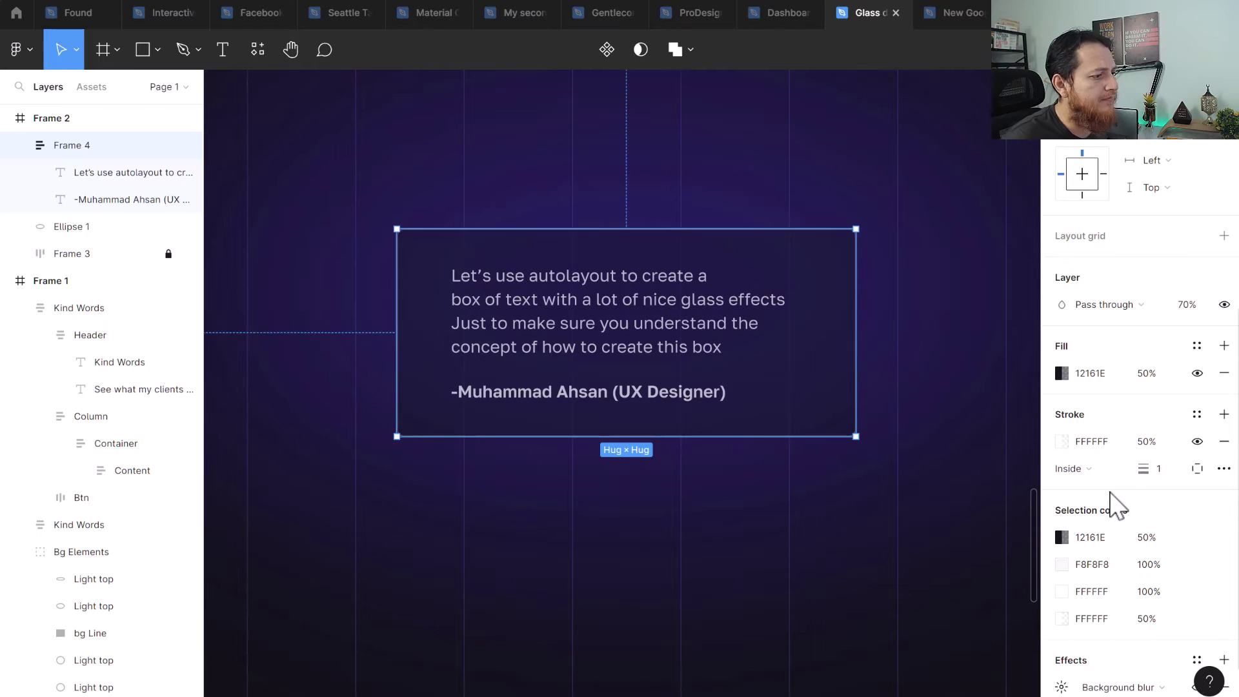
scroll(1115, 506, down, 2)
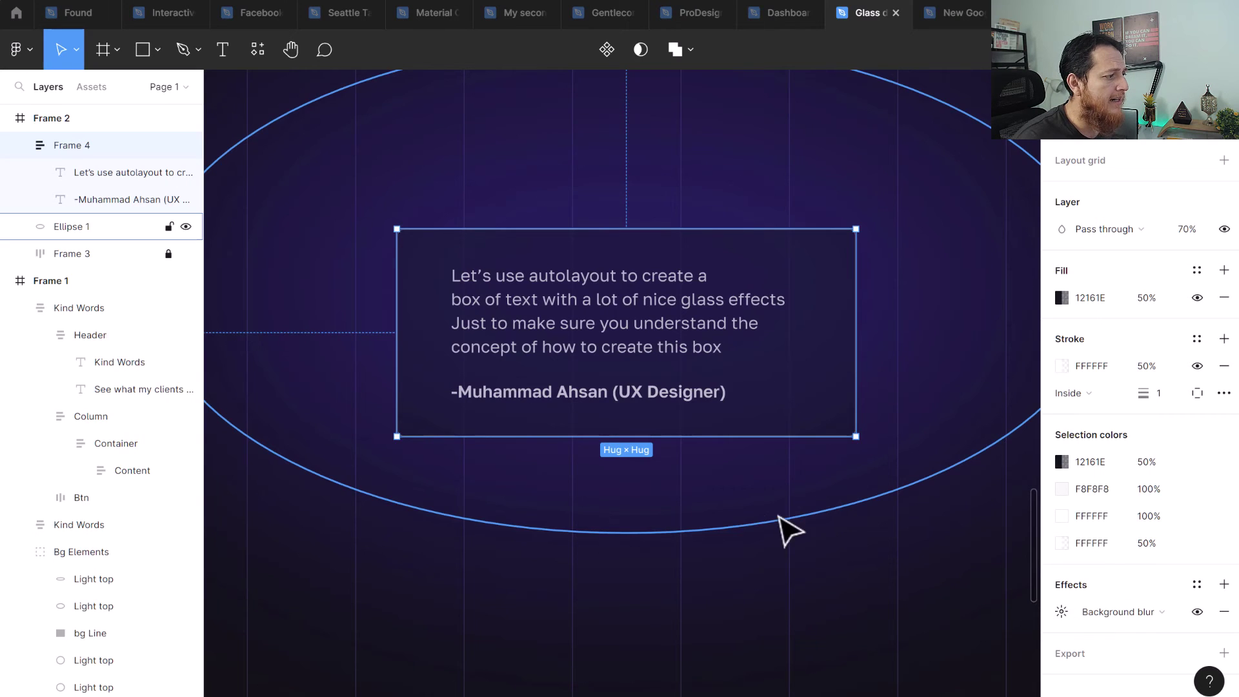
click(661, 507)
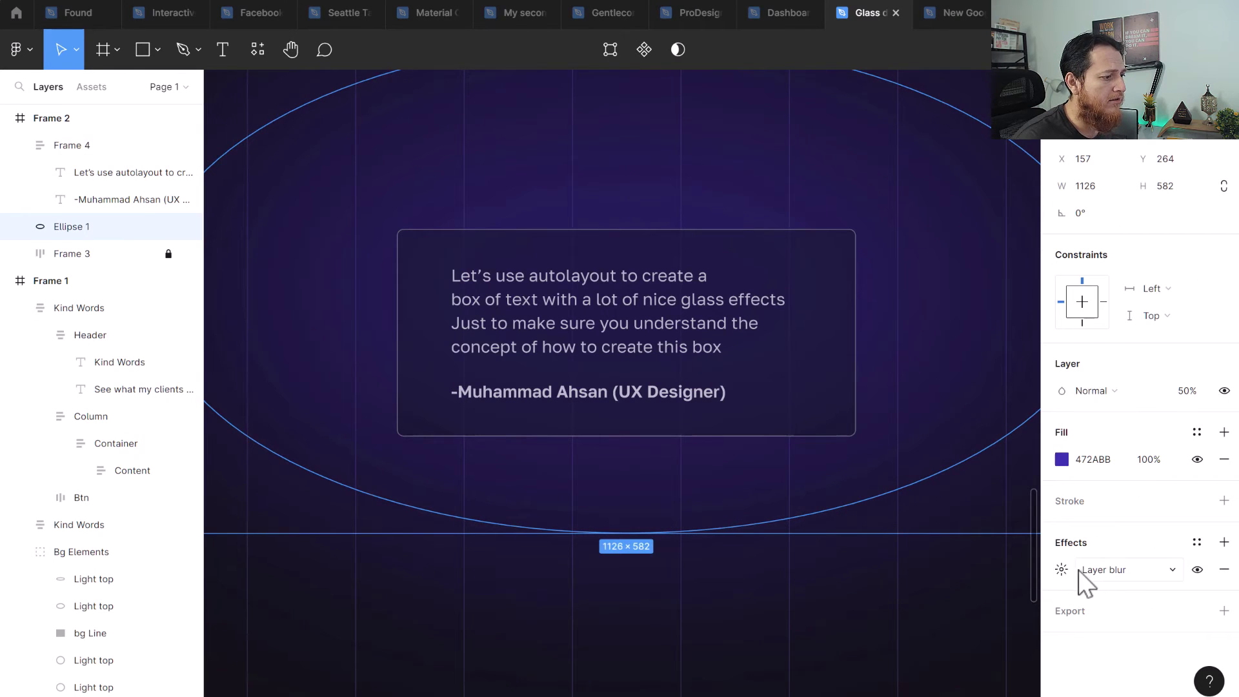
click(1062, 570)
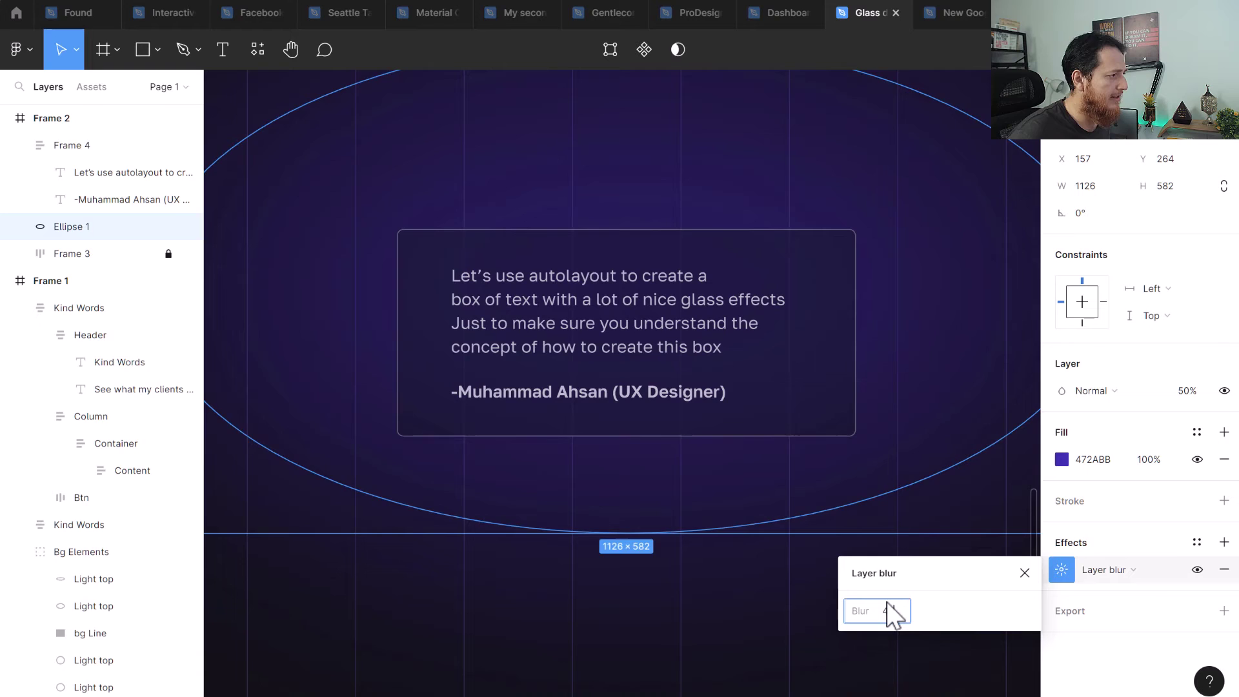
key(Escape)
click(581, 642)
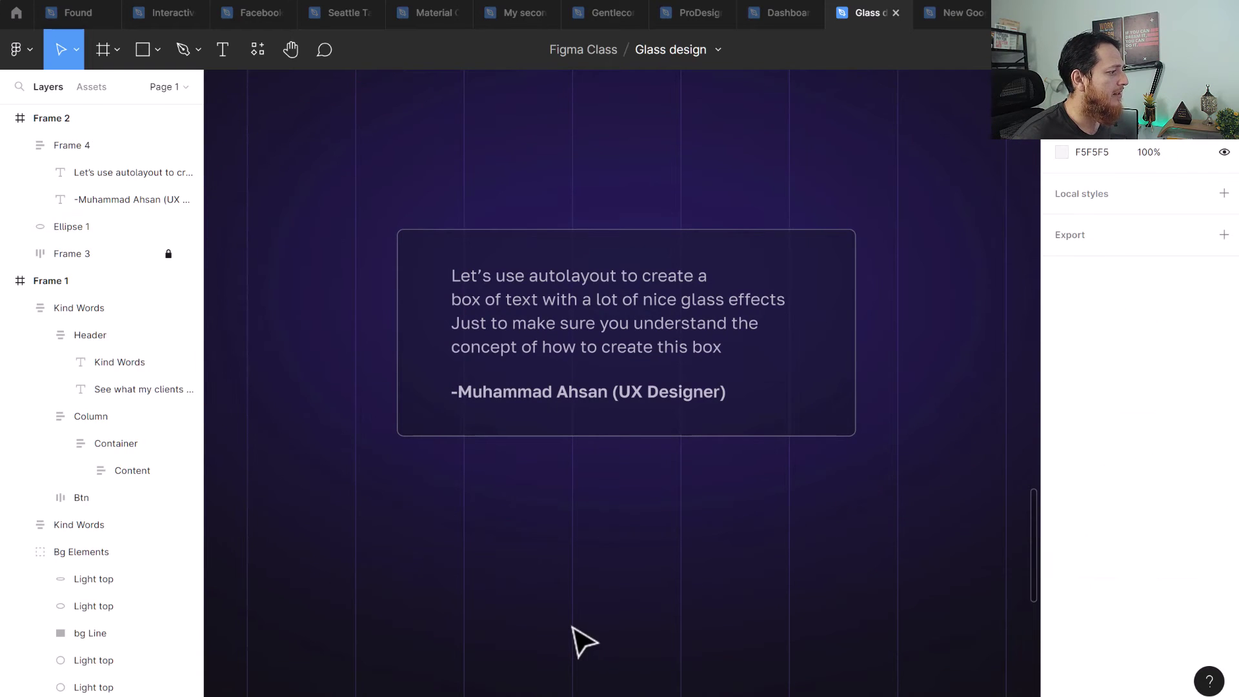
click(609, 384)
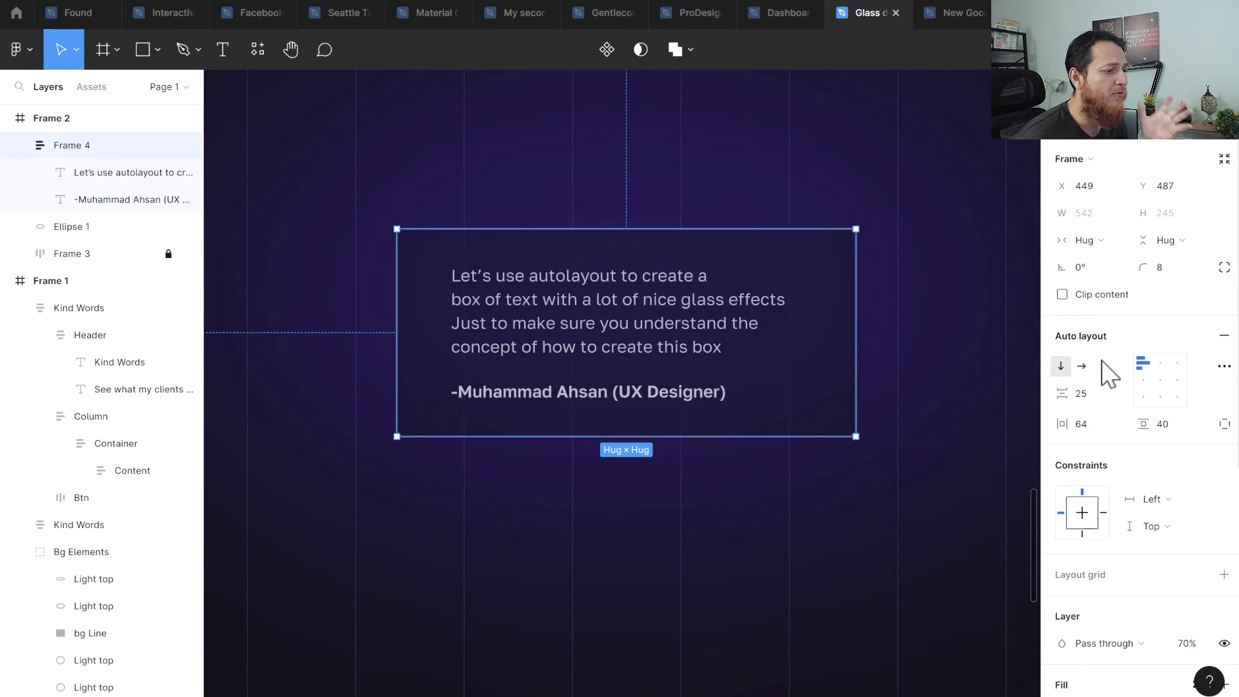
scroll(1117, 439, down, 3)
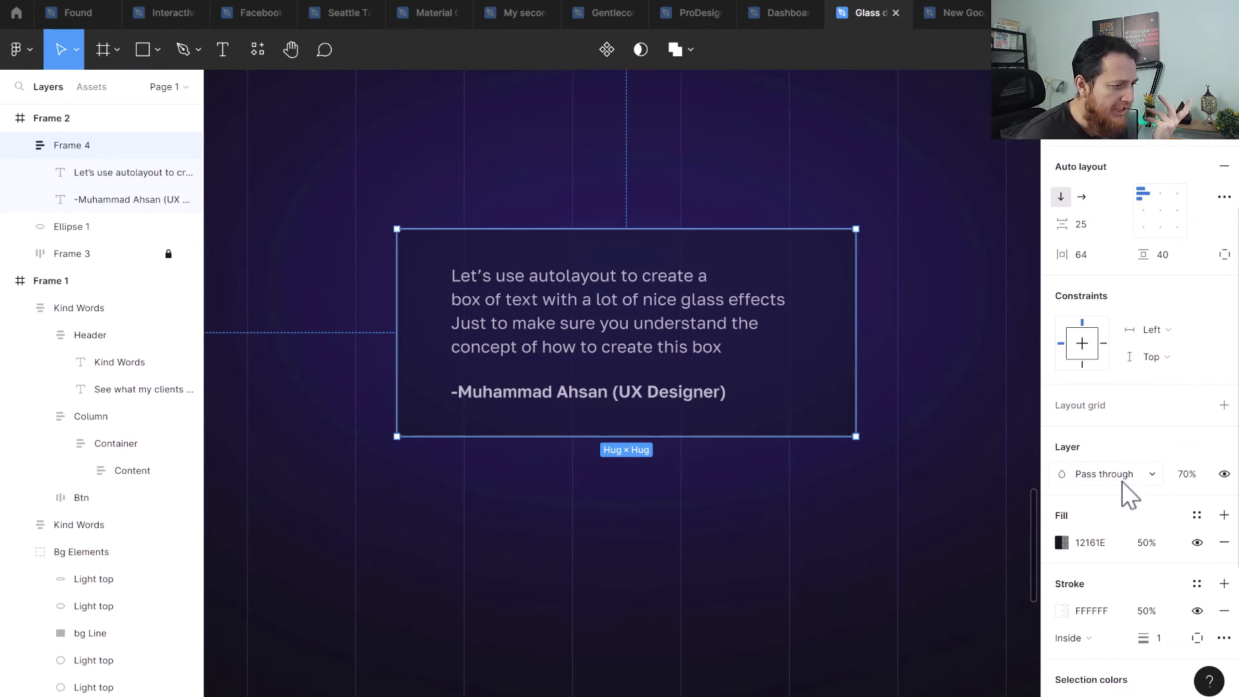
scroll(1128, 496, down, 3)
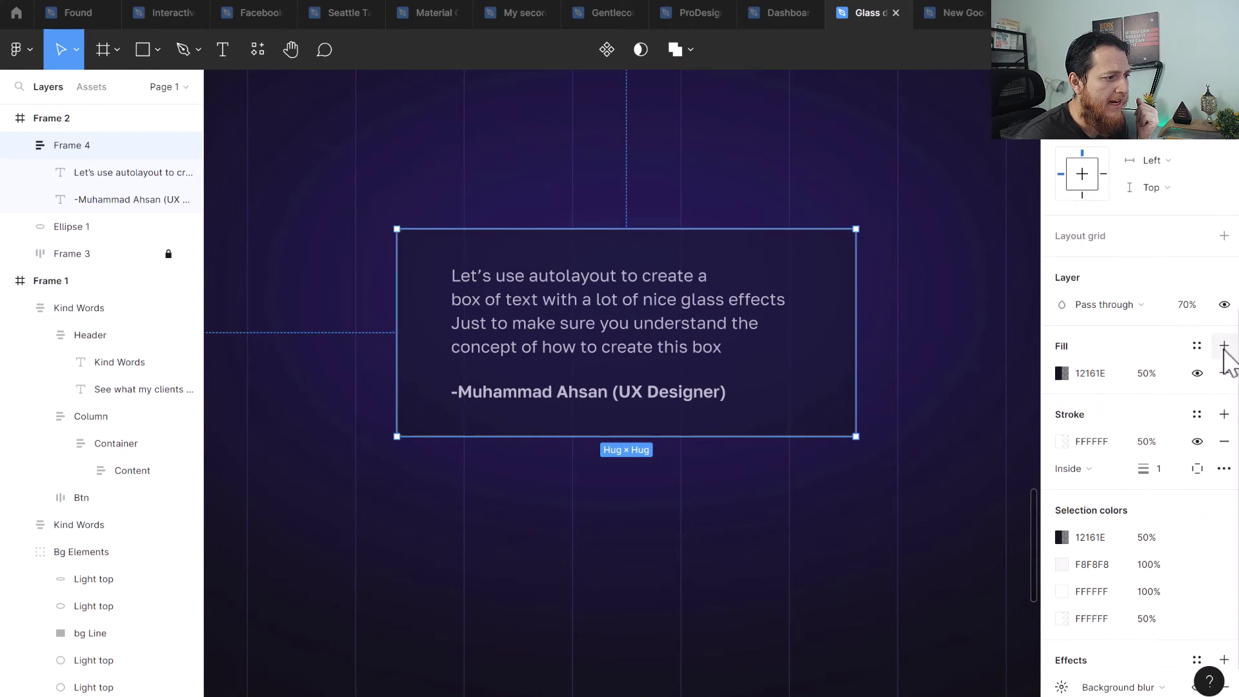
- Add a second fill to the card as a linear gradient stretched diagonally
click(1224, 347)
click(1062, 374)
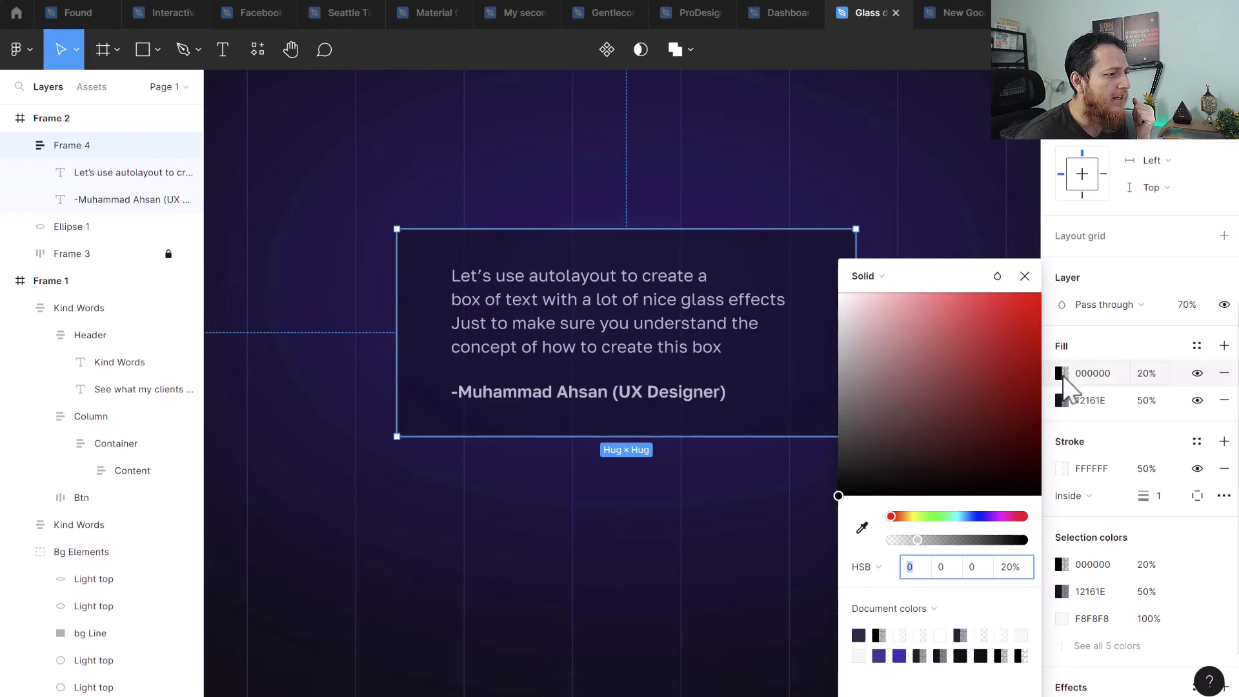
click(890, 276)
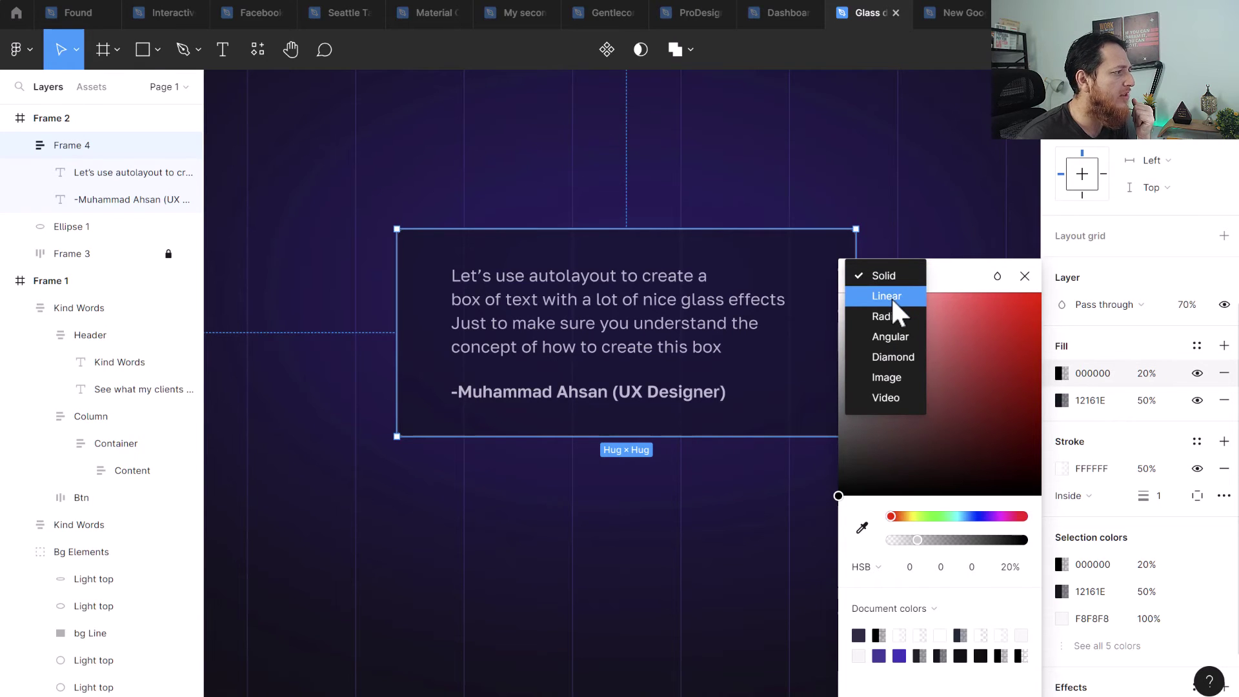
click(891, 296)
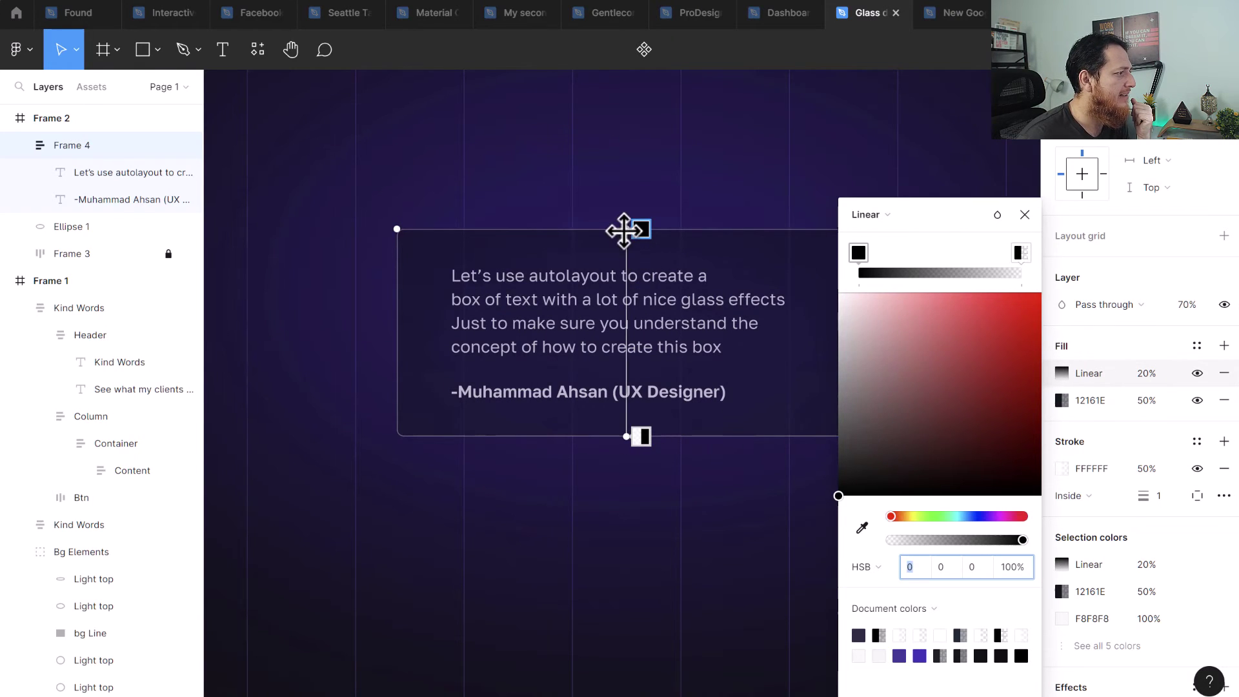
drag(626, 229, 436, 244)
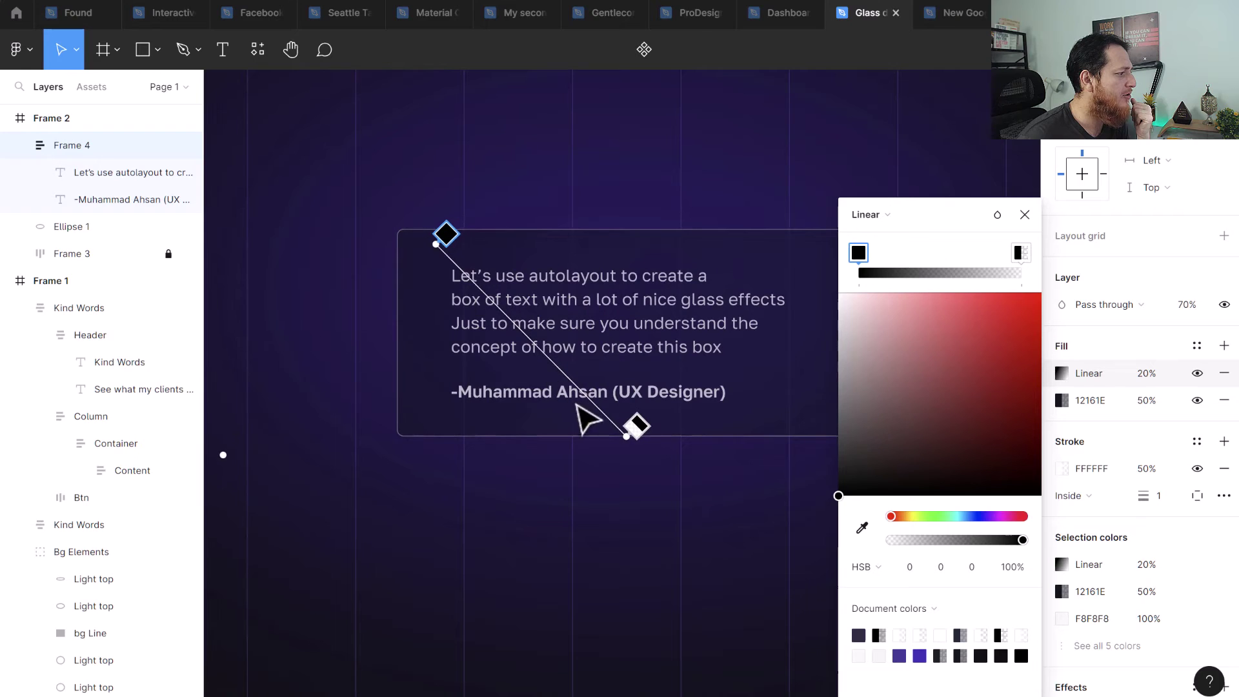
drag(625, 433, 792, 448)
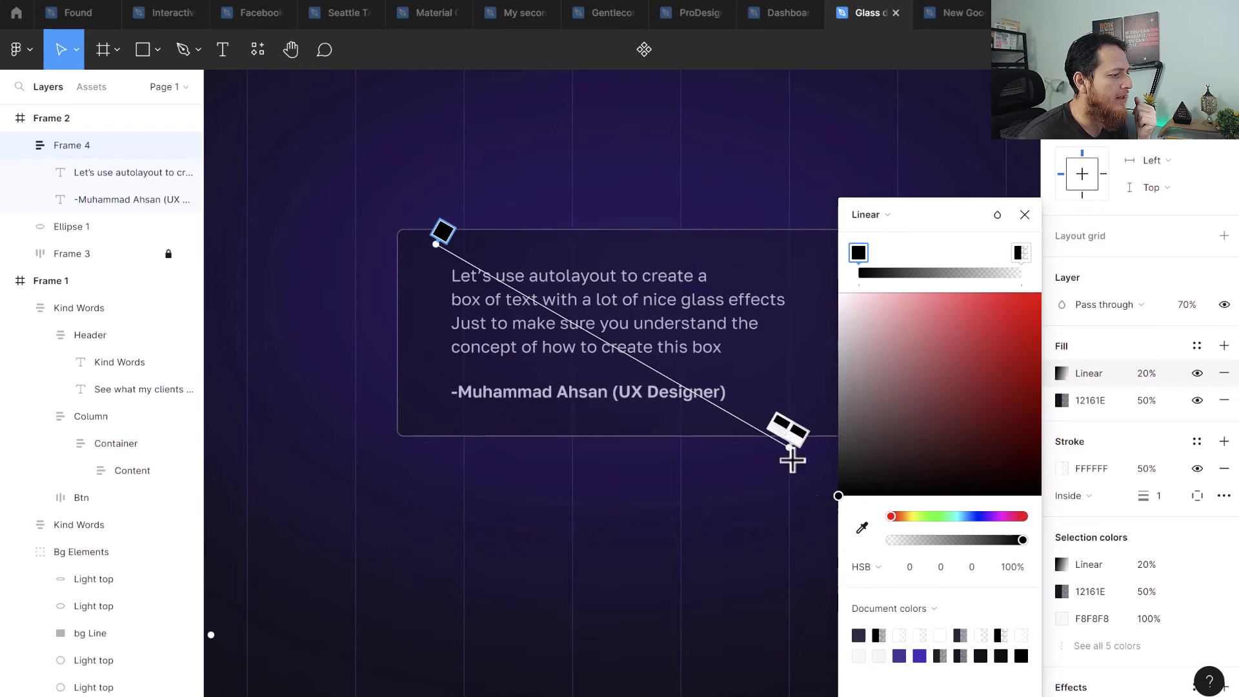
- Make the gradient's first stop a brightened document purple and reposition its handles across the card
click(899, 656)
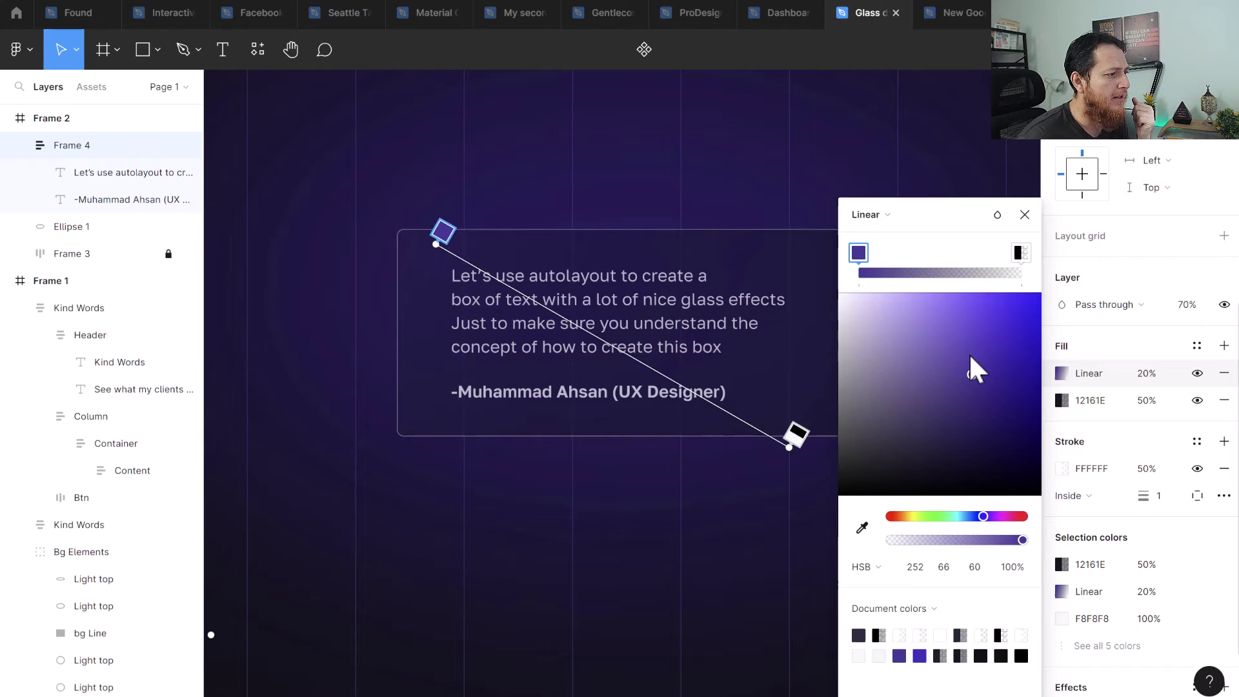
click(969, 334)
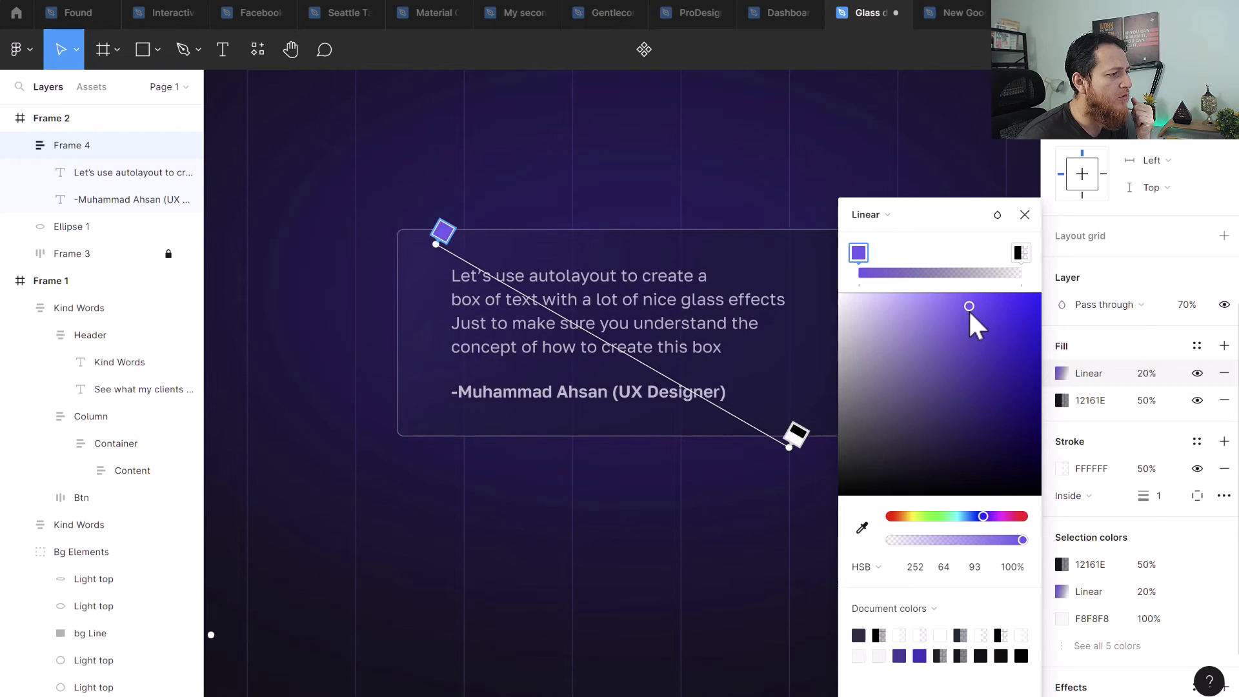
drag(968, 309, 968, 306)
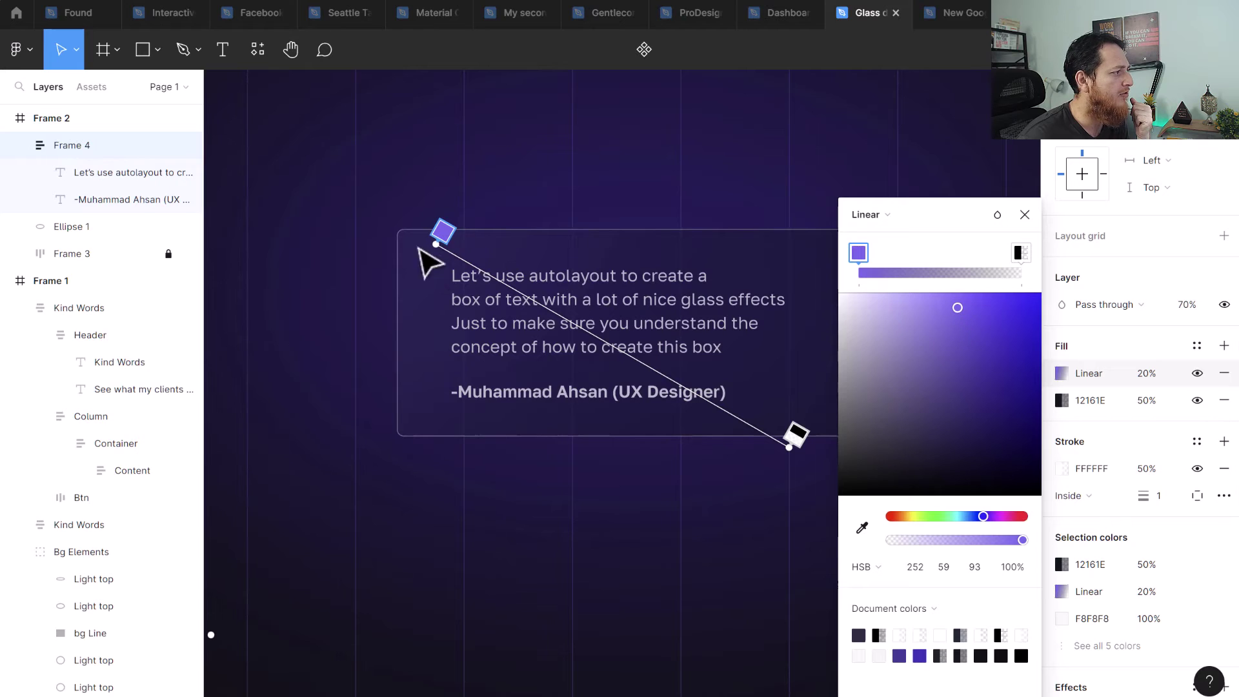
drag(437, 243, 492, 191)
drag(792, 455, 716, 441)
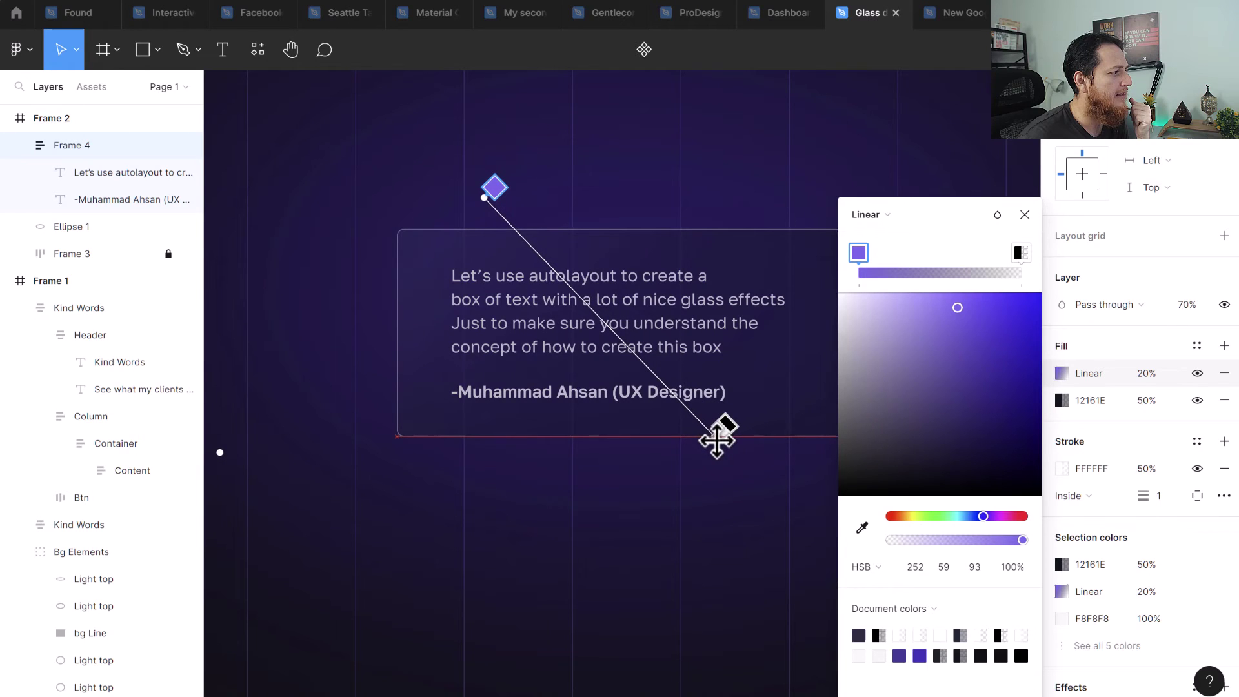
drag(484, 196, 715, 214)
click(1025, 214)
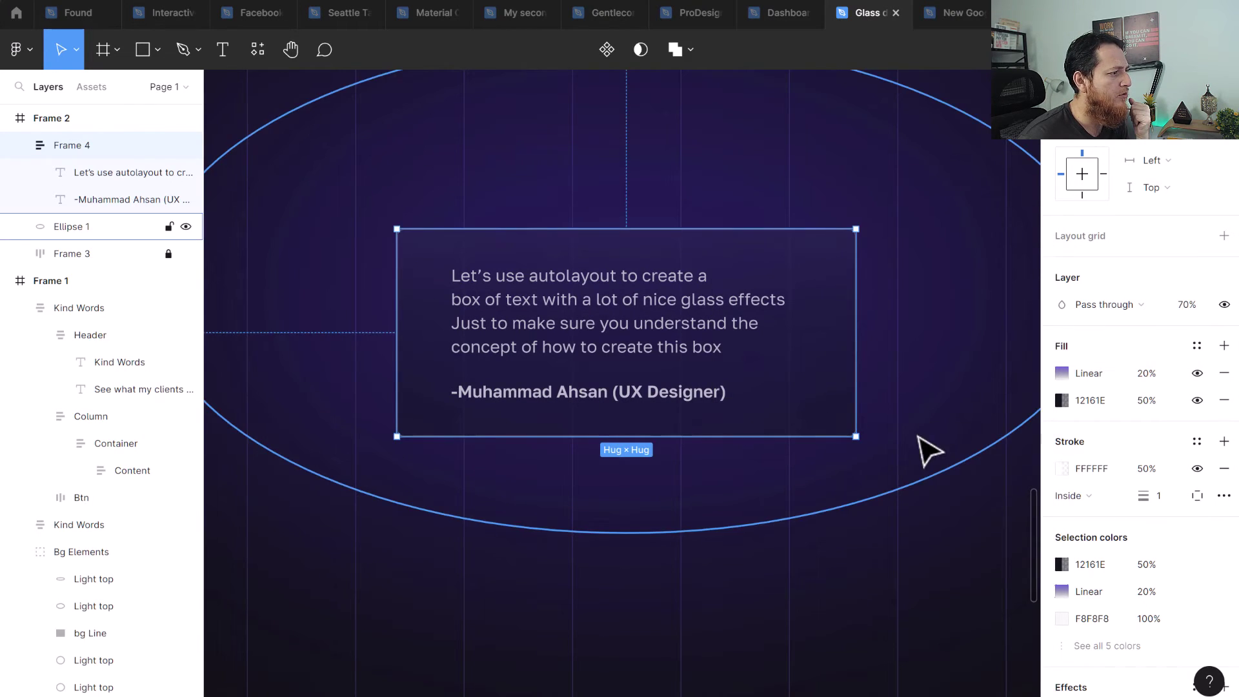
click(906, 573)
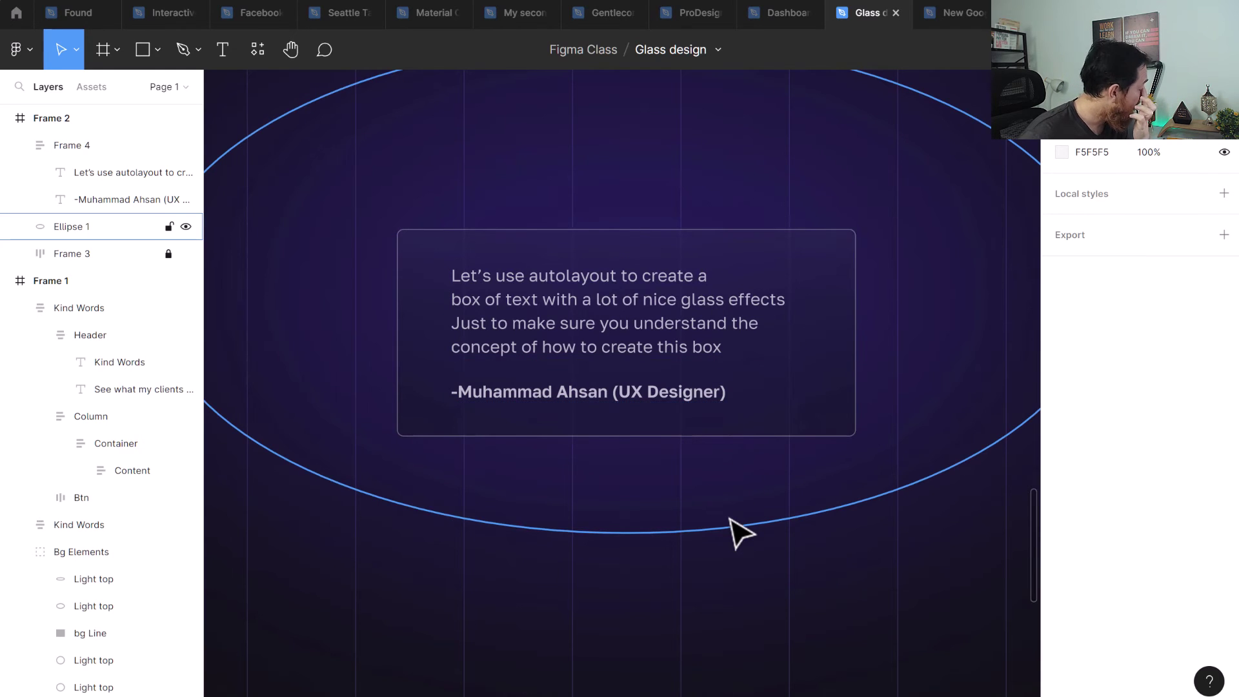
- Darken the gradient's stops to black, briefly trying a purple end stop
click(789, 434)
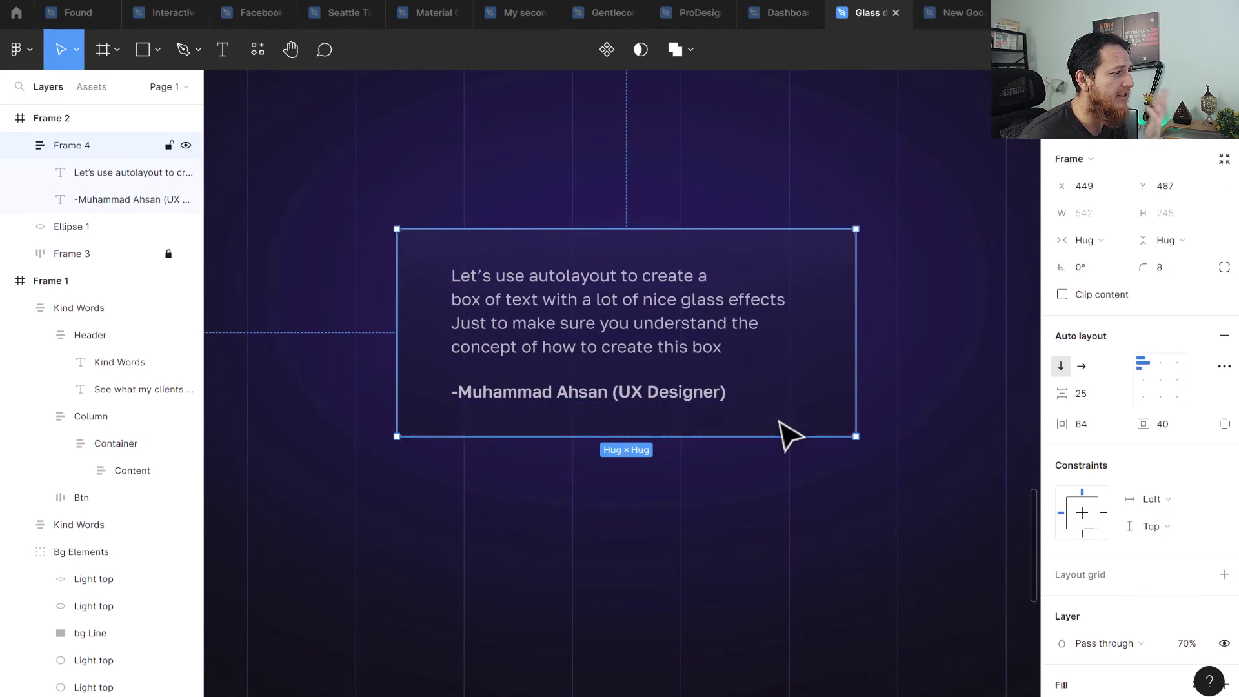
scroll(1155, 549, down, 5)
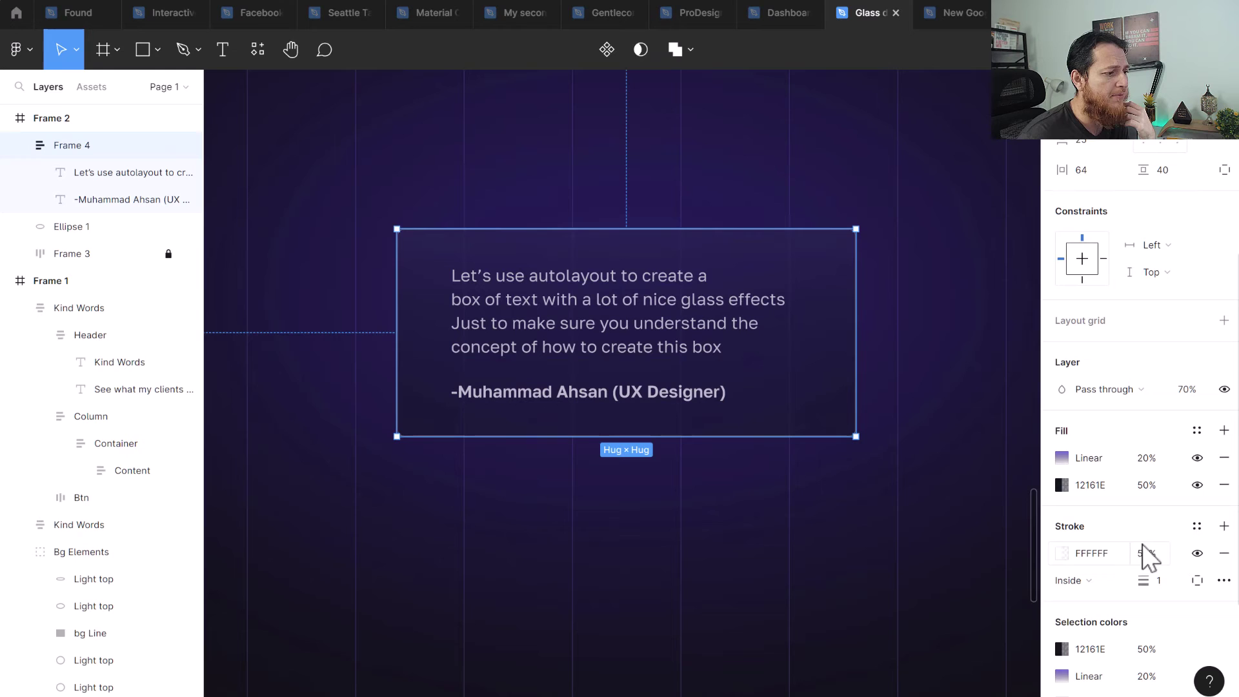
click(1062, 458)
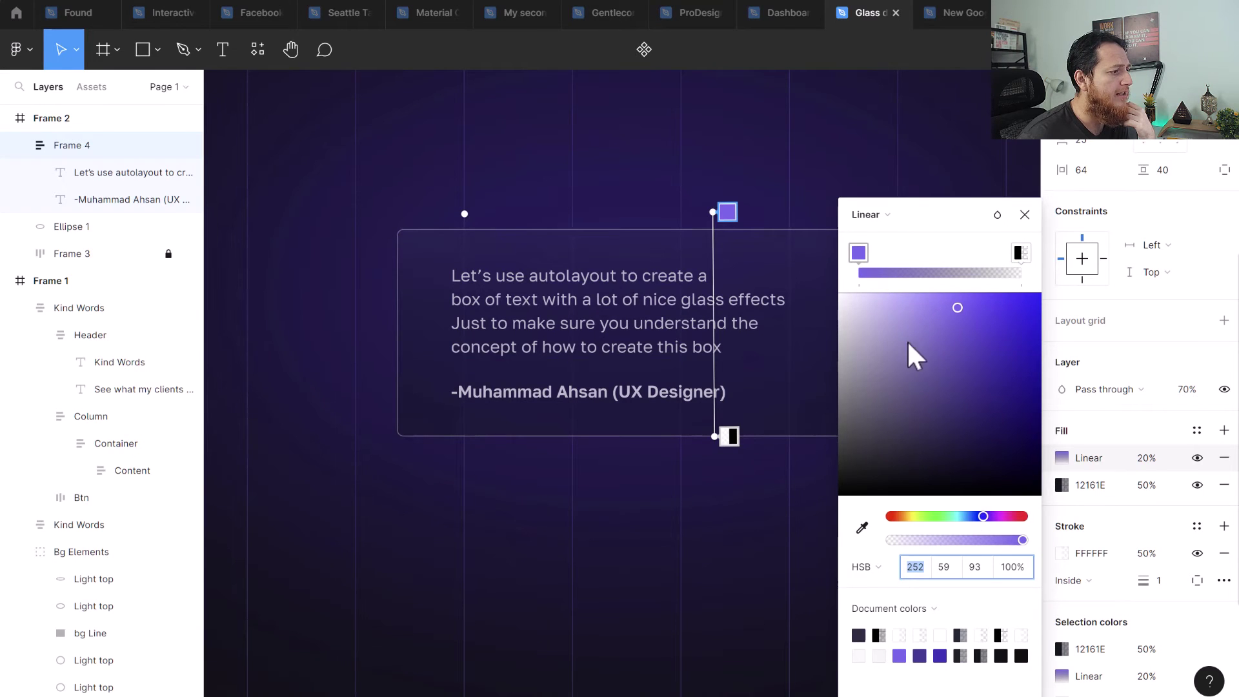
drag(938, 387, 923, 505)
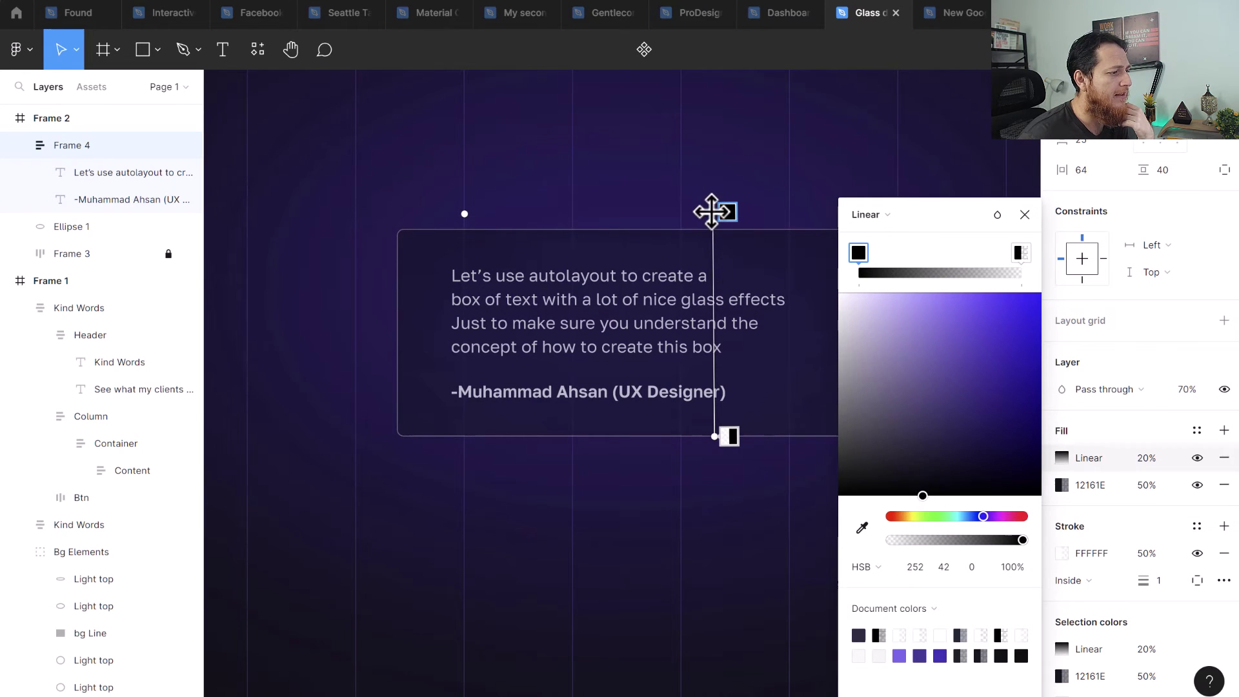
mouse_move(713, 213)
mouse_down()
mouse_move(491, 284)
mouse_move(570, 268)
mouse_move(666, 213)
mouse_move(712, 205)
mouse_up()
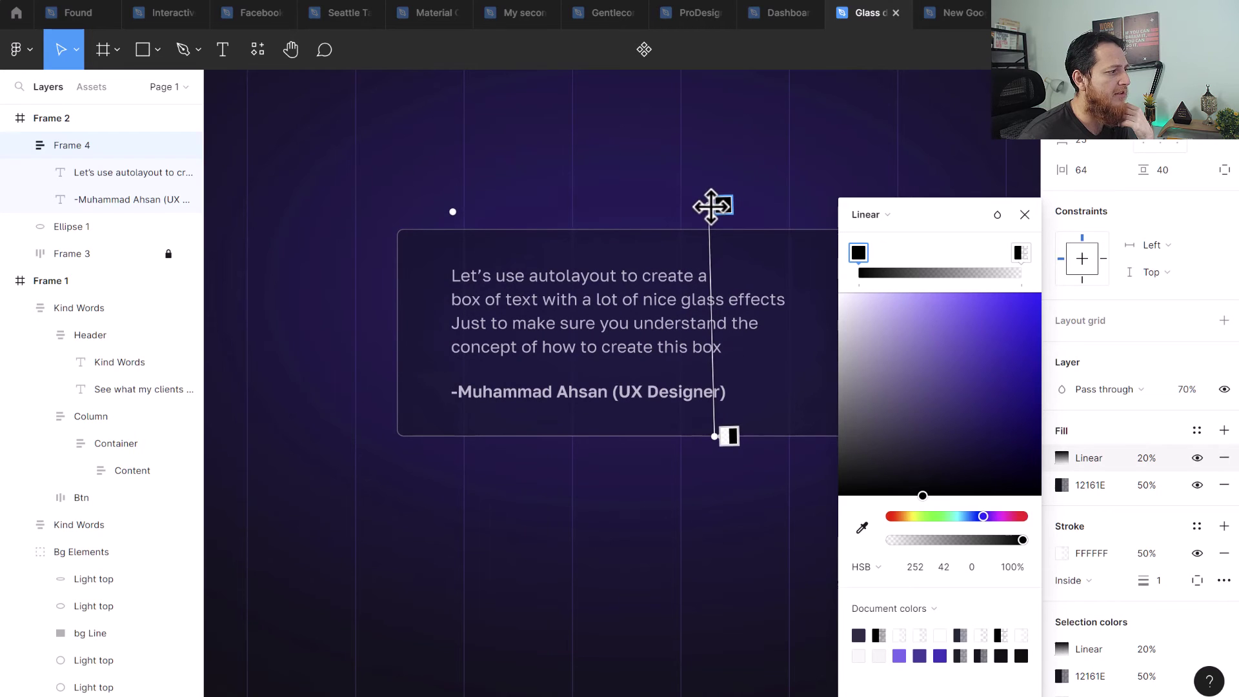
click(1020, 253)
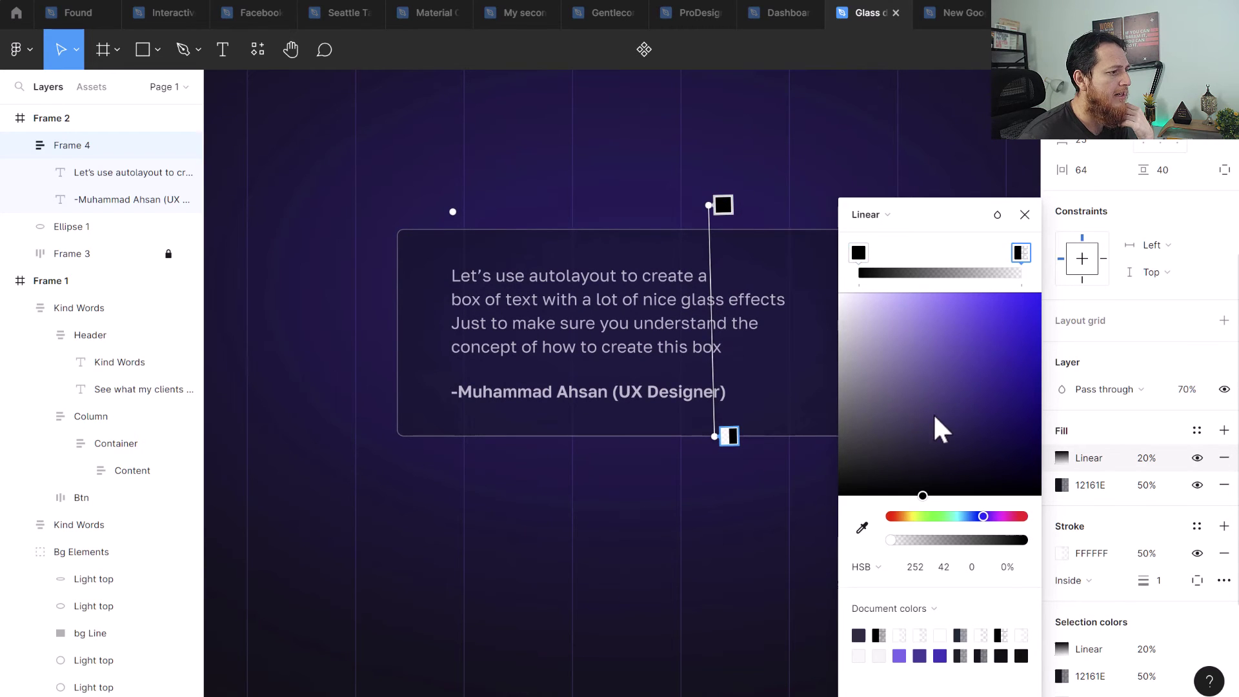
drag(934, 417, 927, 380)
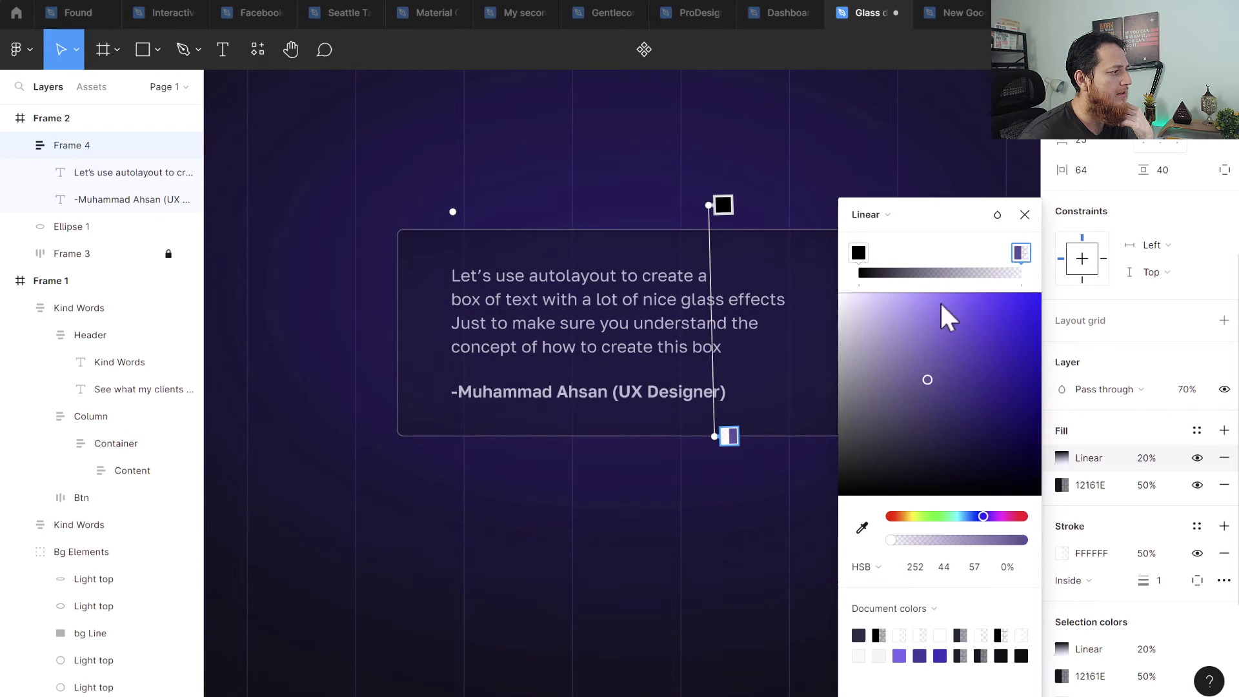
drag(941, 305, 923, 498)
click(858, 253)
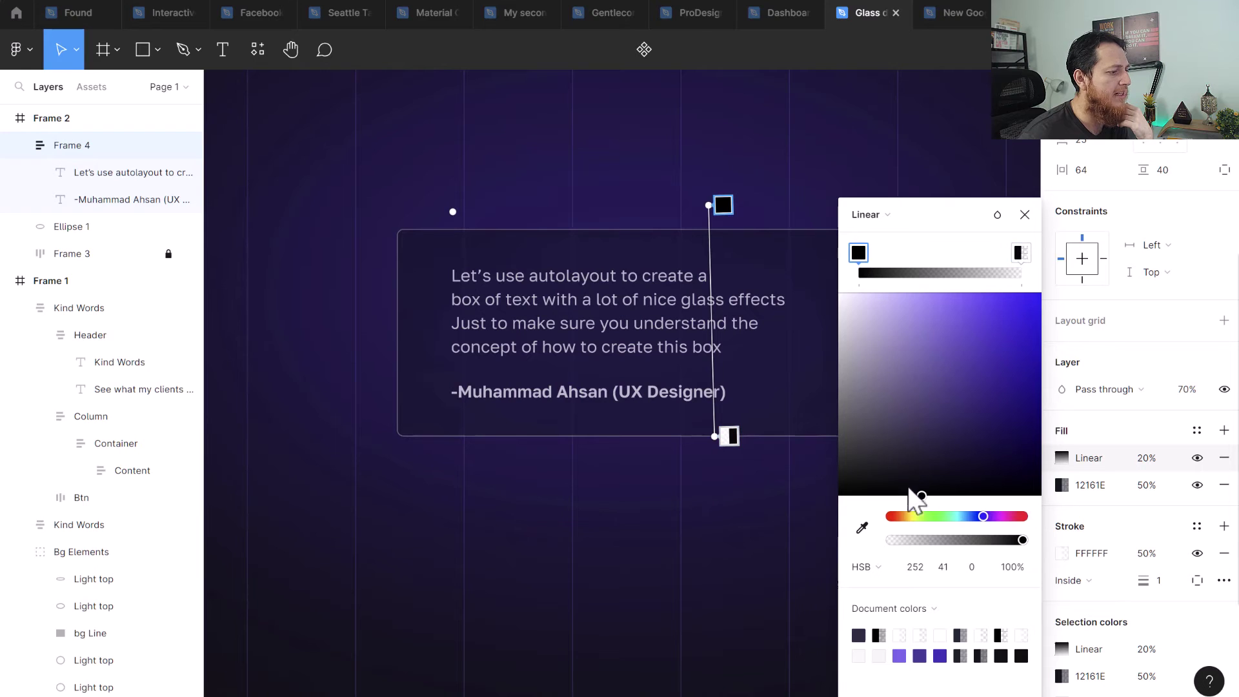
- Set the start stop to a near-white lavender and angle the gradient from the upper left
click(900, 654)
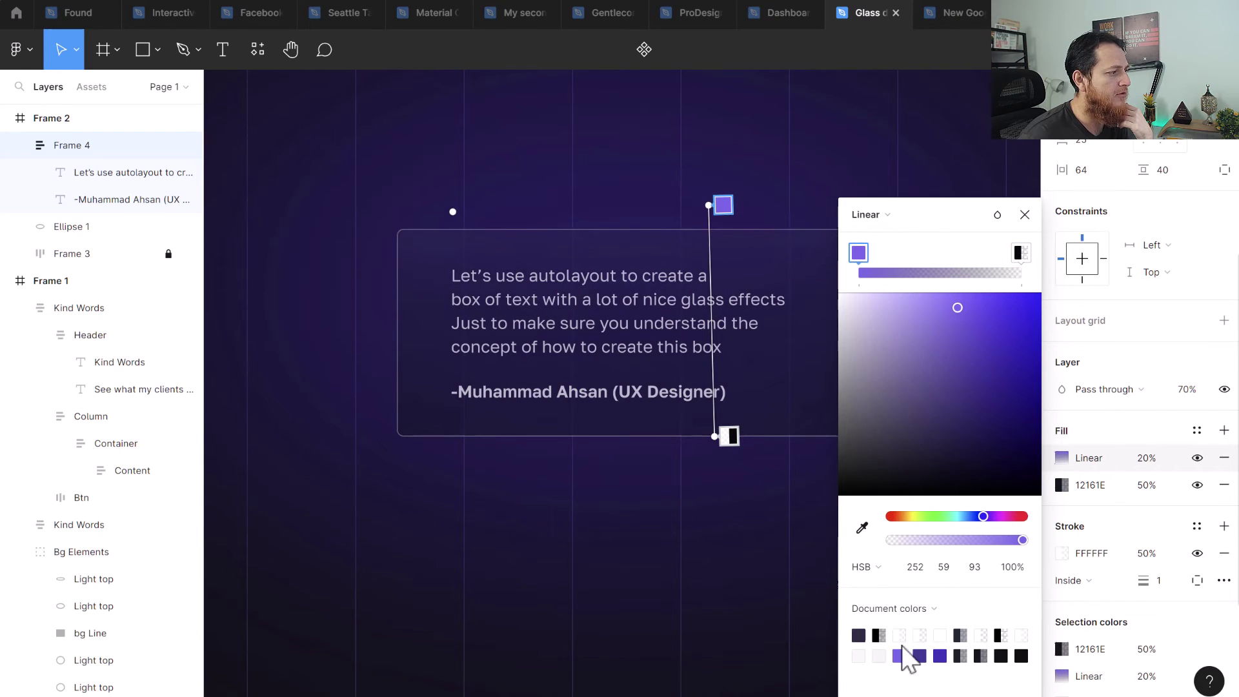
drag(901, 316, 858, 298)
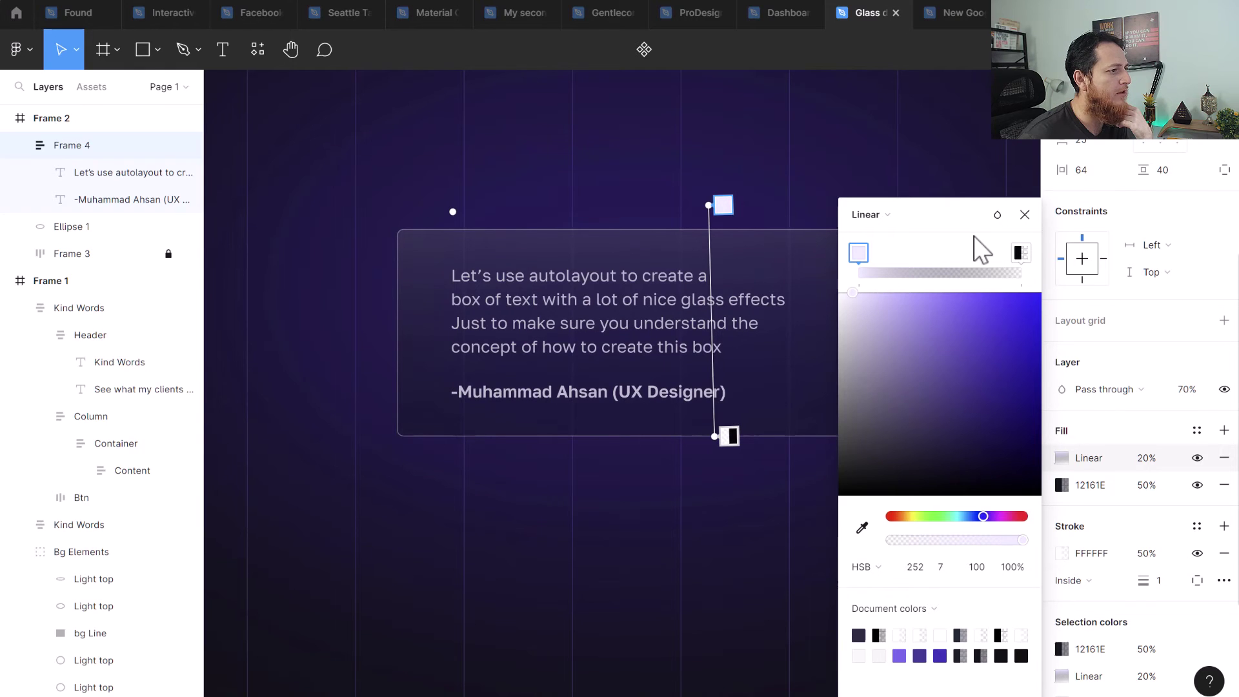
click(1025, 214)
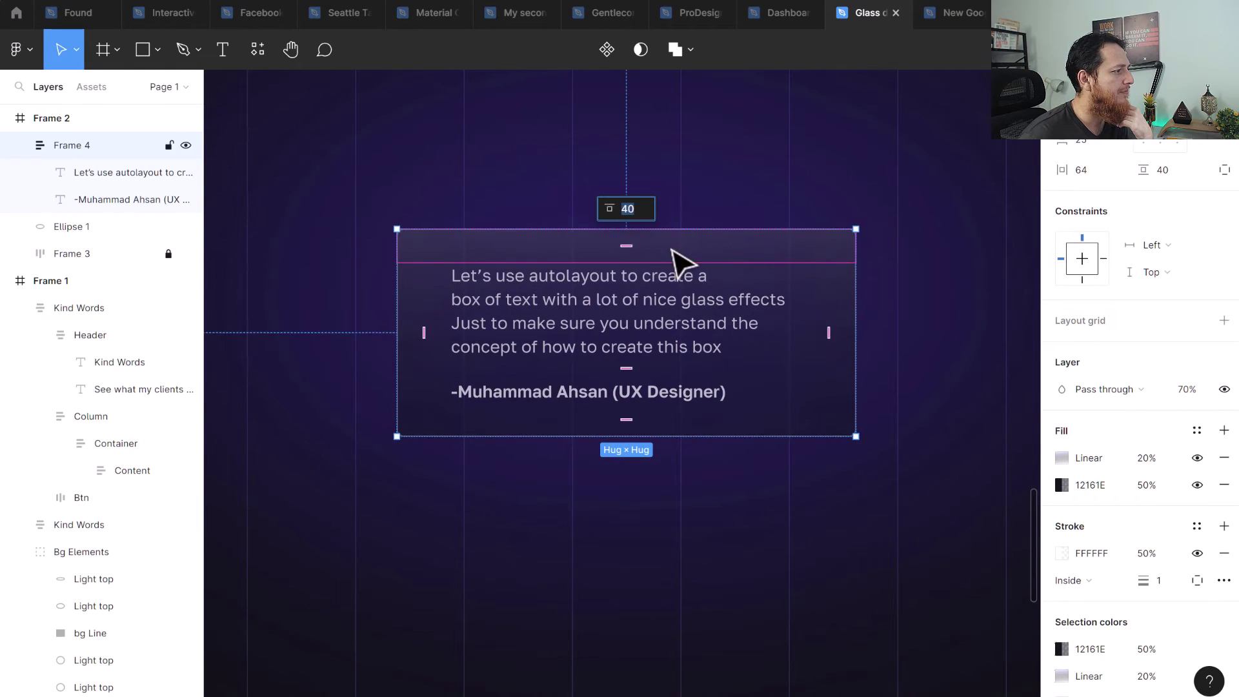
click(1062, 458)
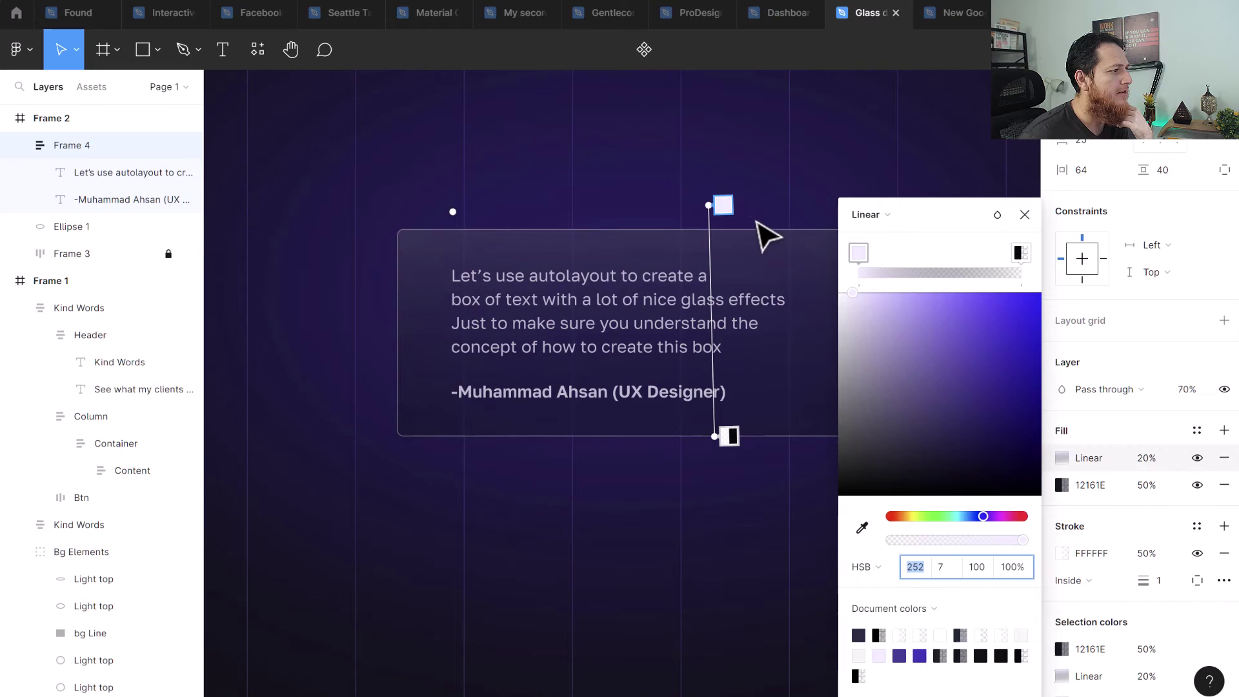
drag(713, 202, 542, 166)
click(1026, 215)
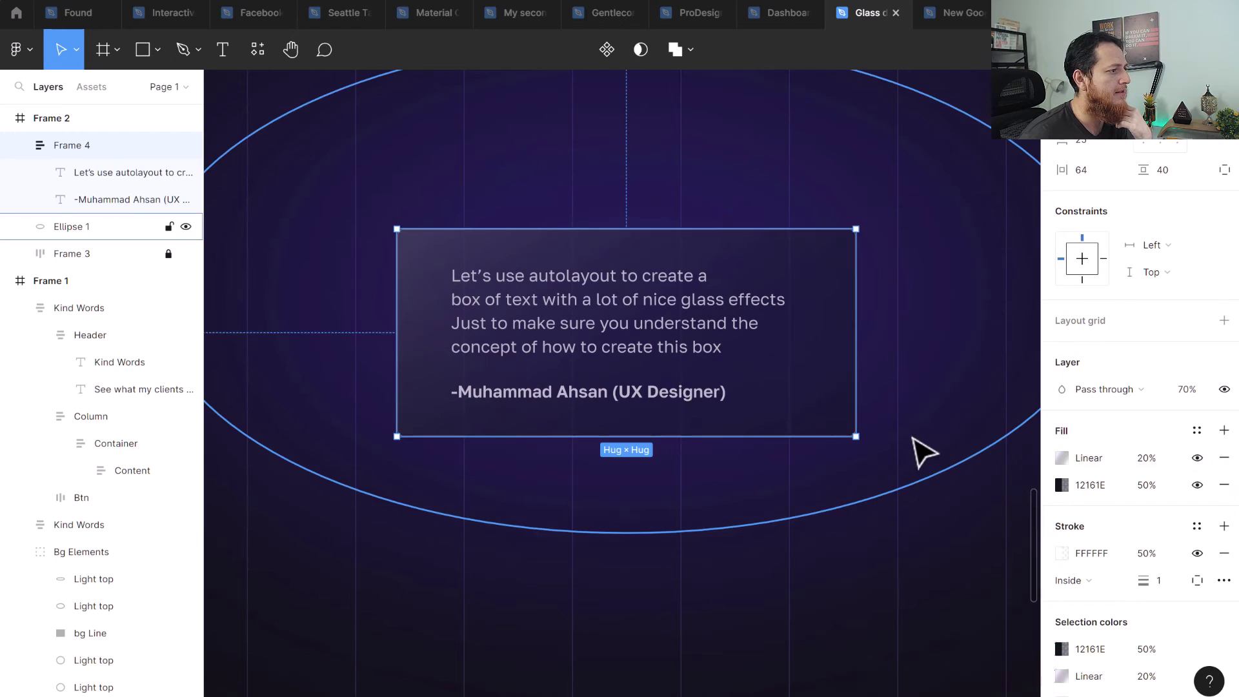
- Preview the glass card deselected, then reselect the glass text box frame
click(913, 439)
click(874, 606)
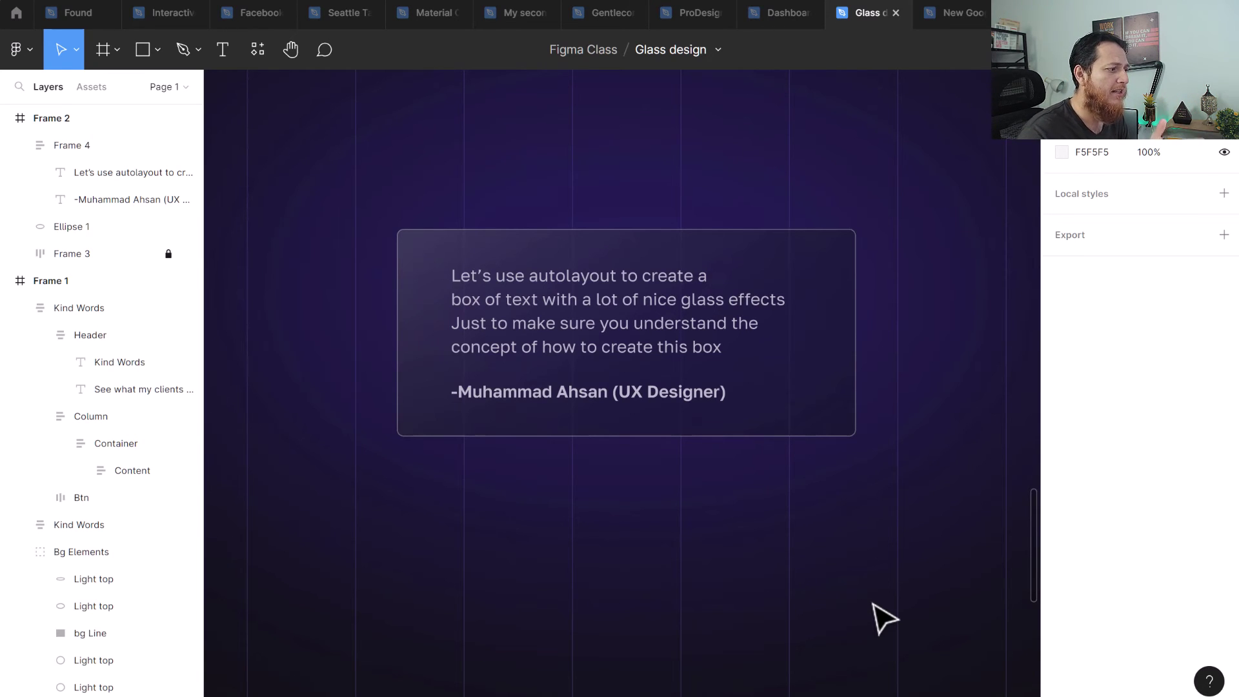
click(837, 432)
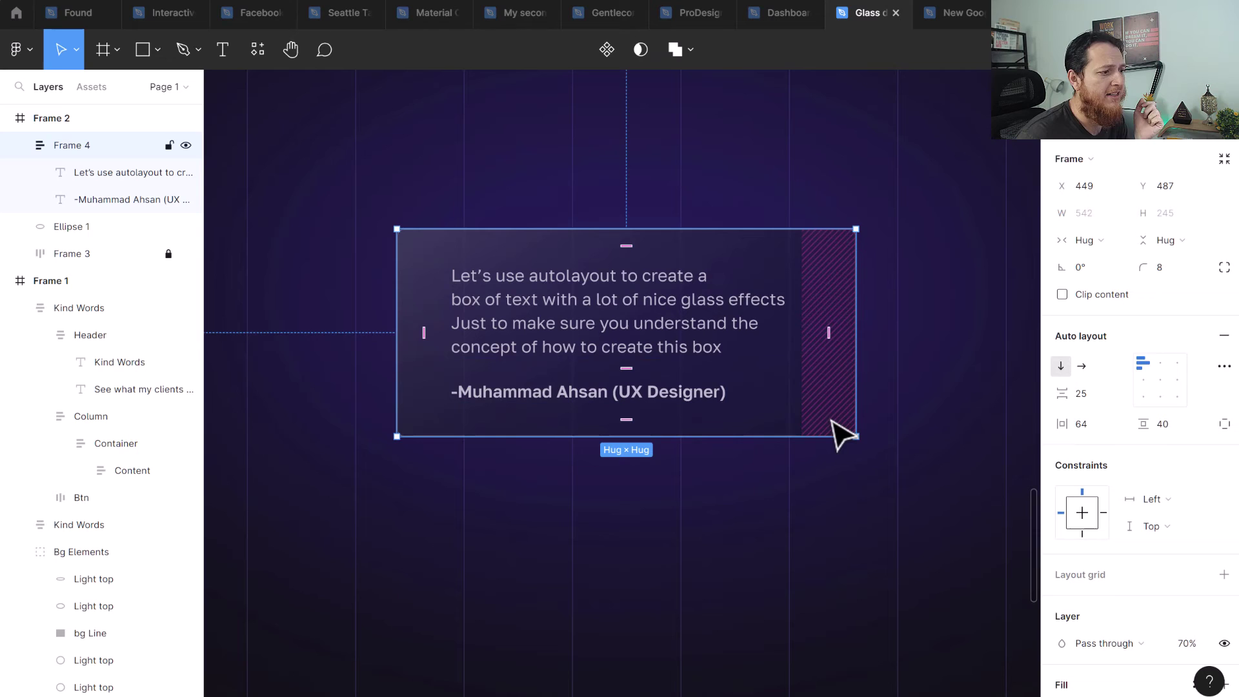
scroll(1159, 568, down, 5)
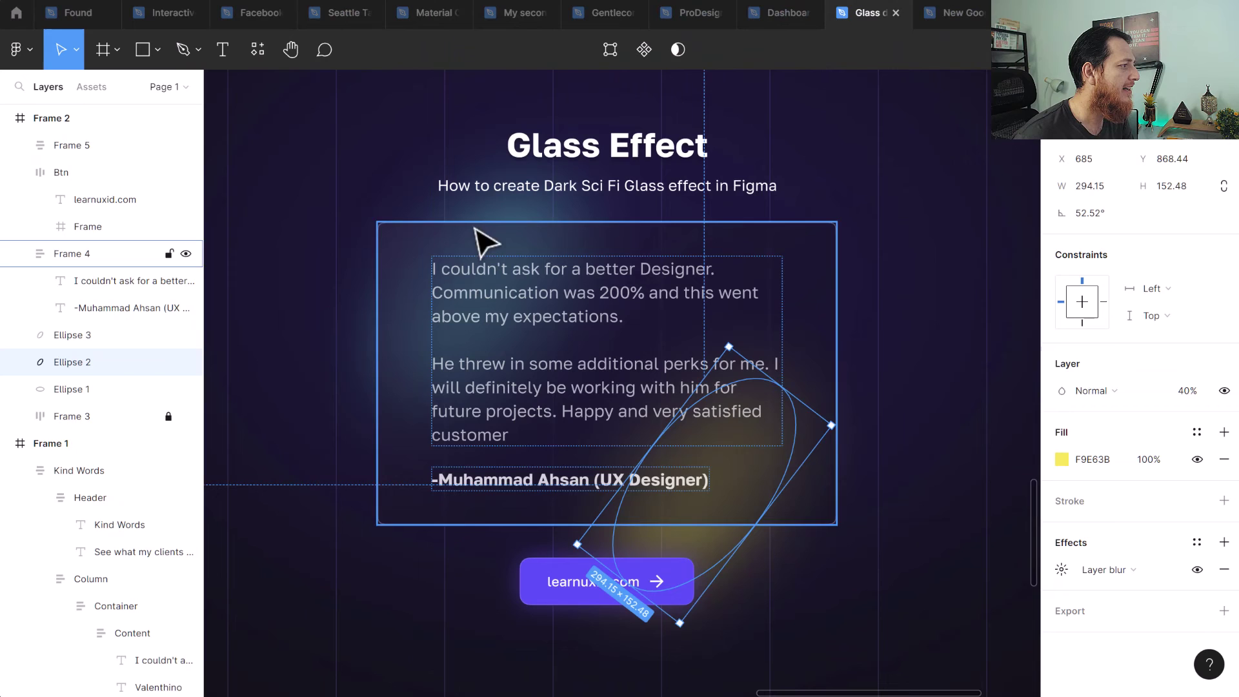
click(497, 226)
click(498, 233)
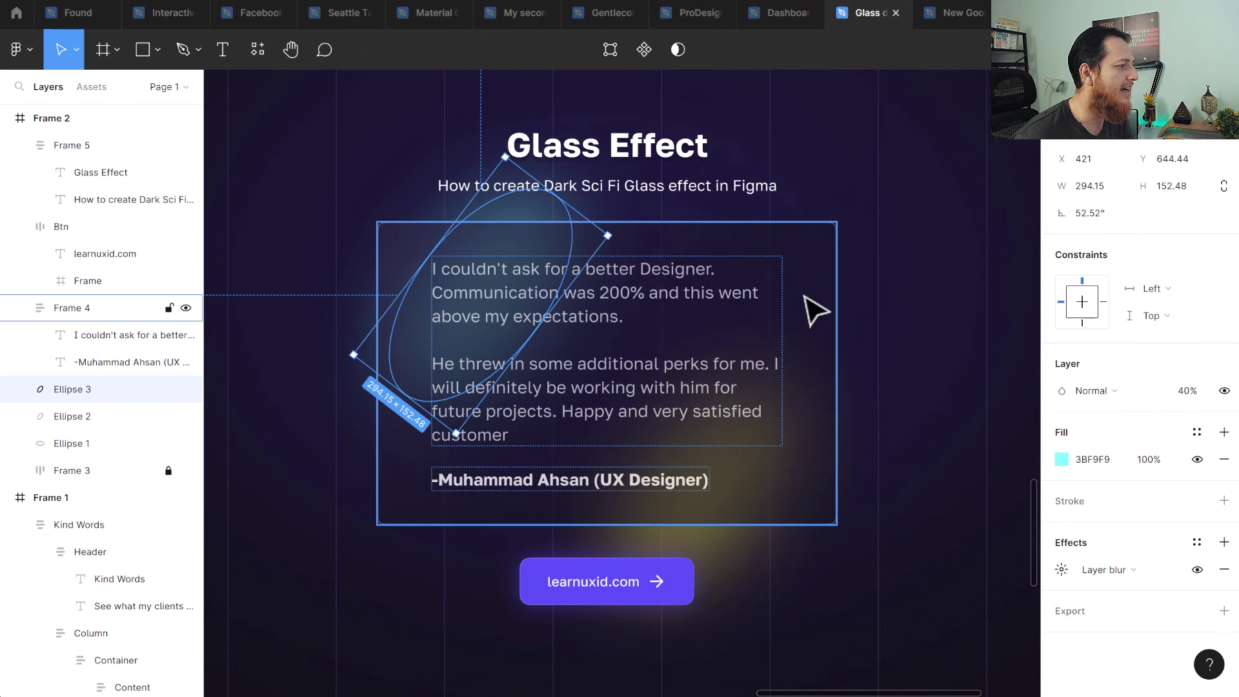
click(826, 319)
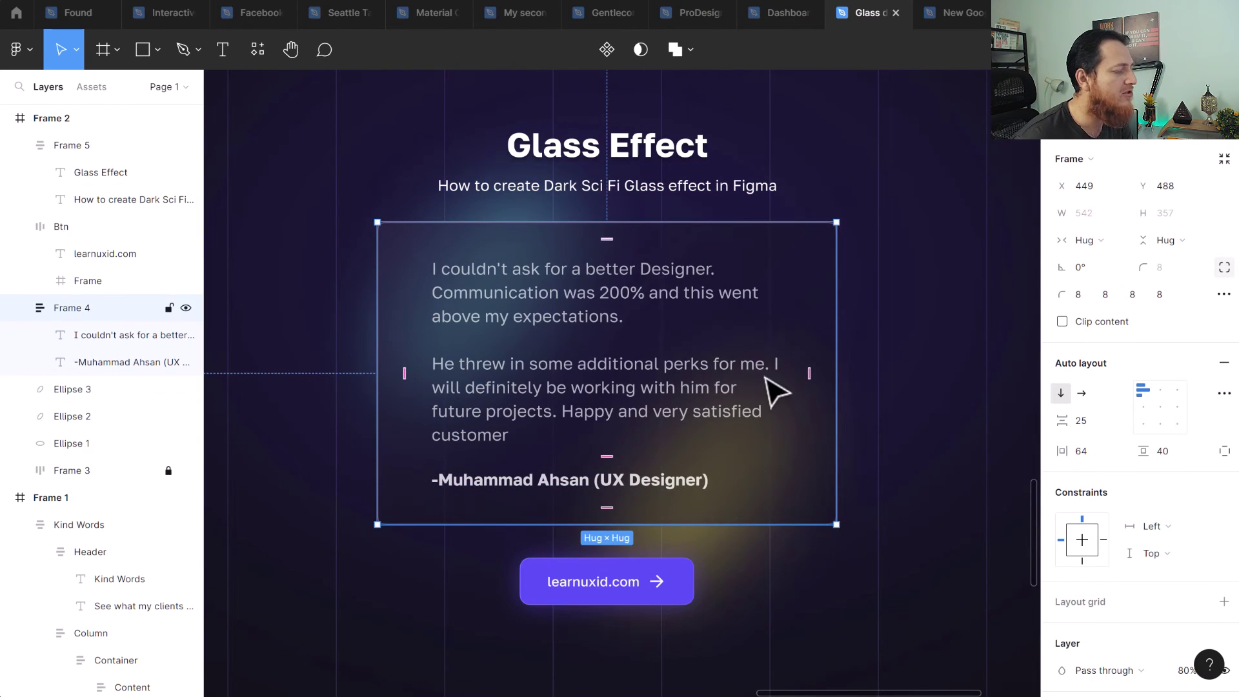
scroll(1181, 592, down, 5)
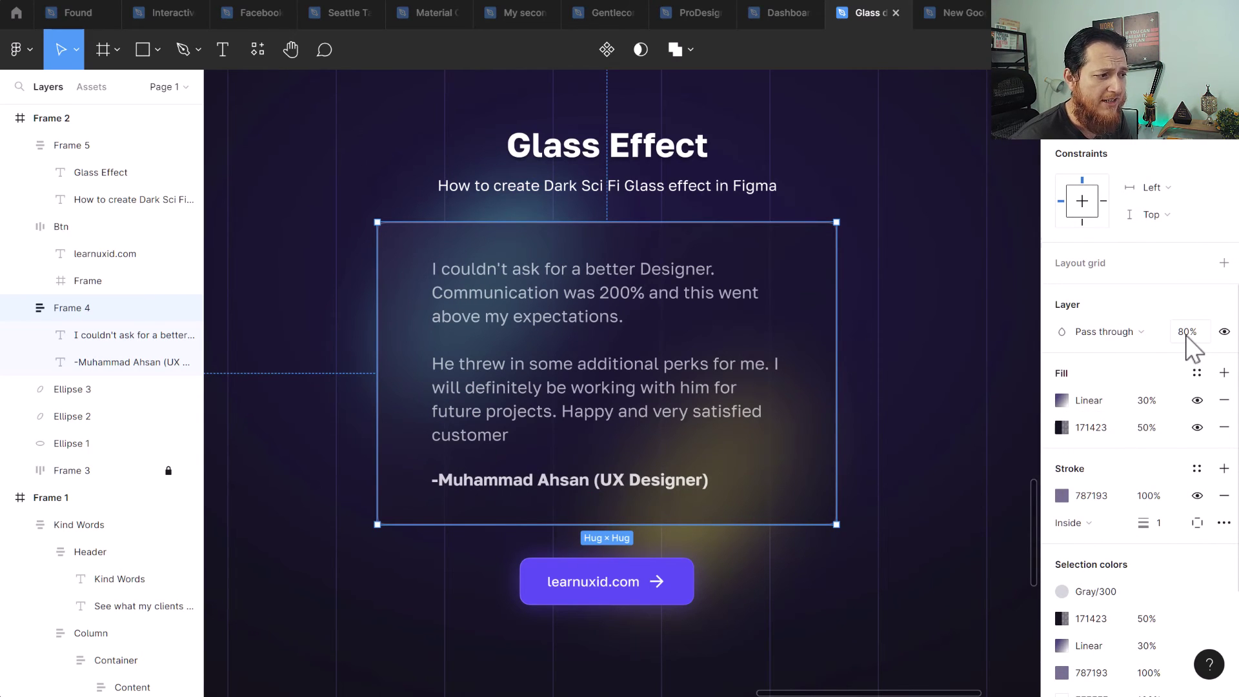
click(1061, 427)
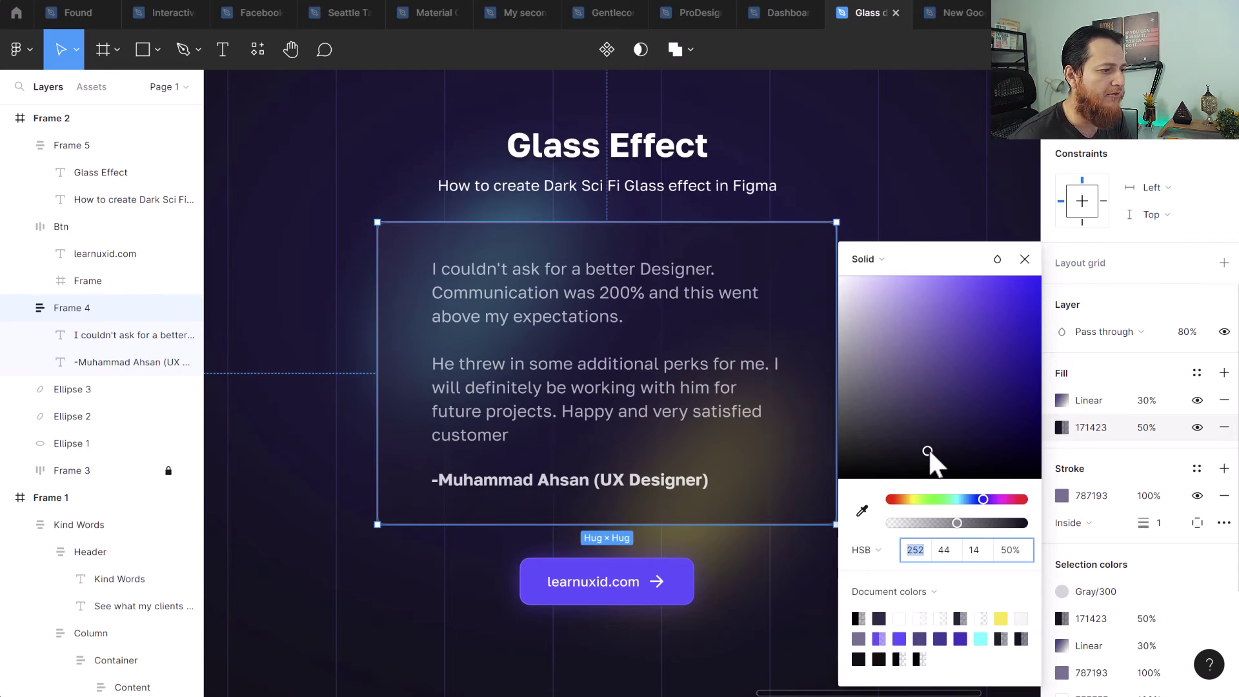
click(1144, 451)
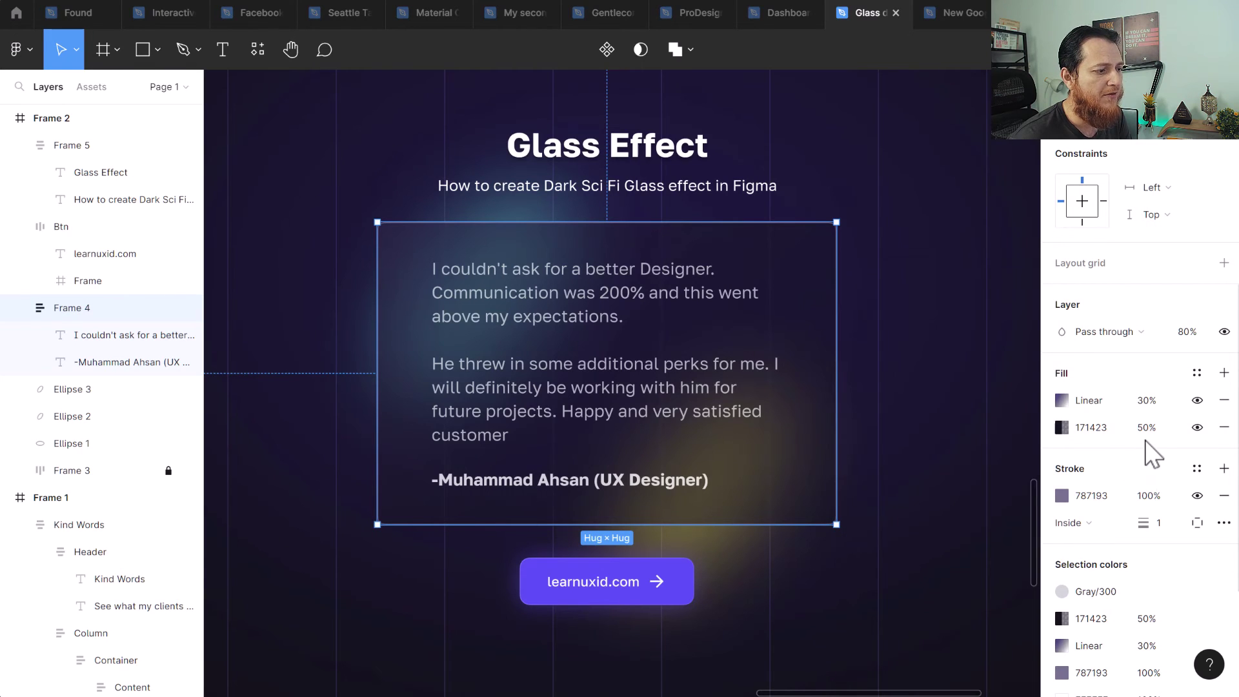
click(1062, 495)
click(1065, 500)
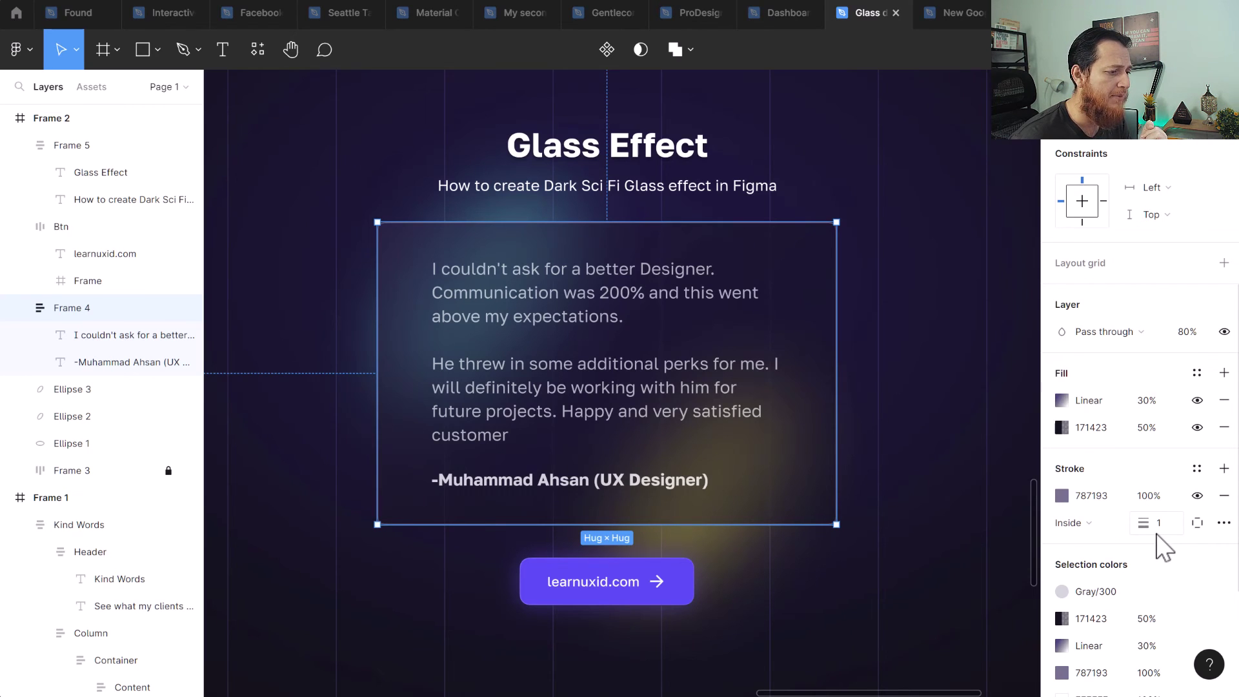
click(981, 545)
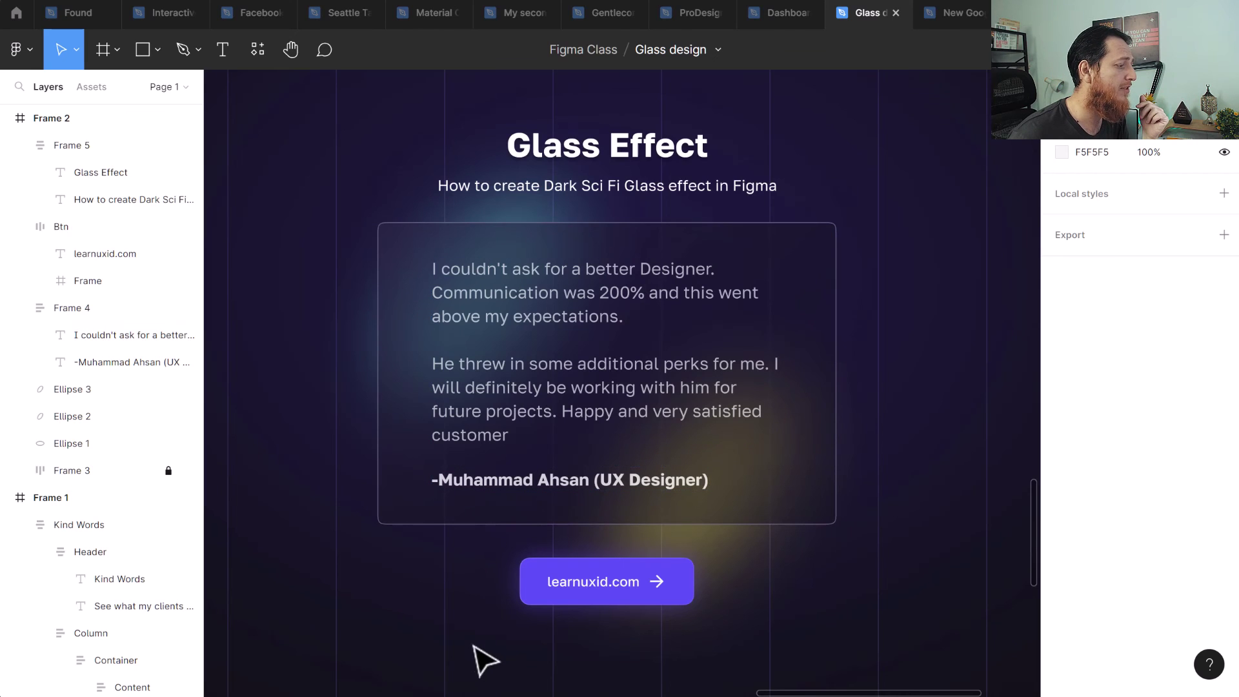
- Review the purple button's 50% gradient stroke and its drop shadow settings (blur 30)
click(549, 584)
scroll(1107, 568, down, 3)
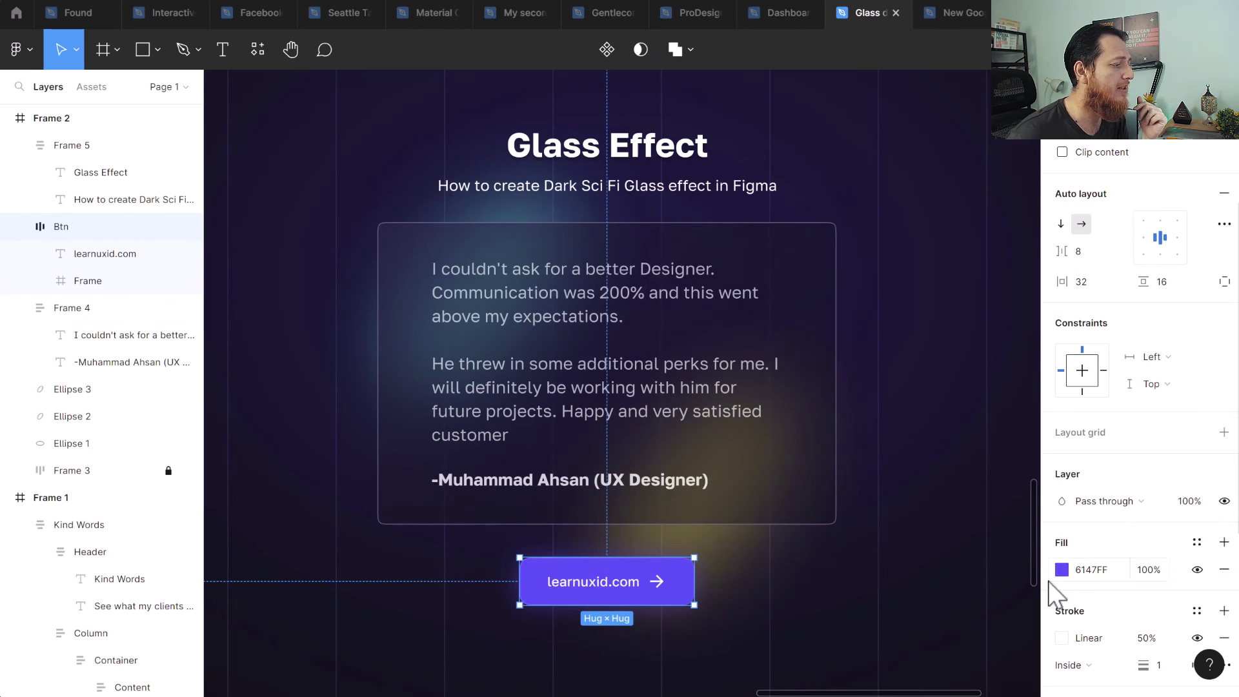
scroll(1084, 613, down, 3)
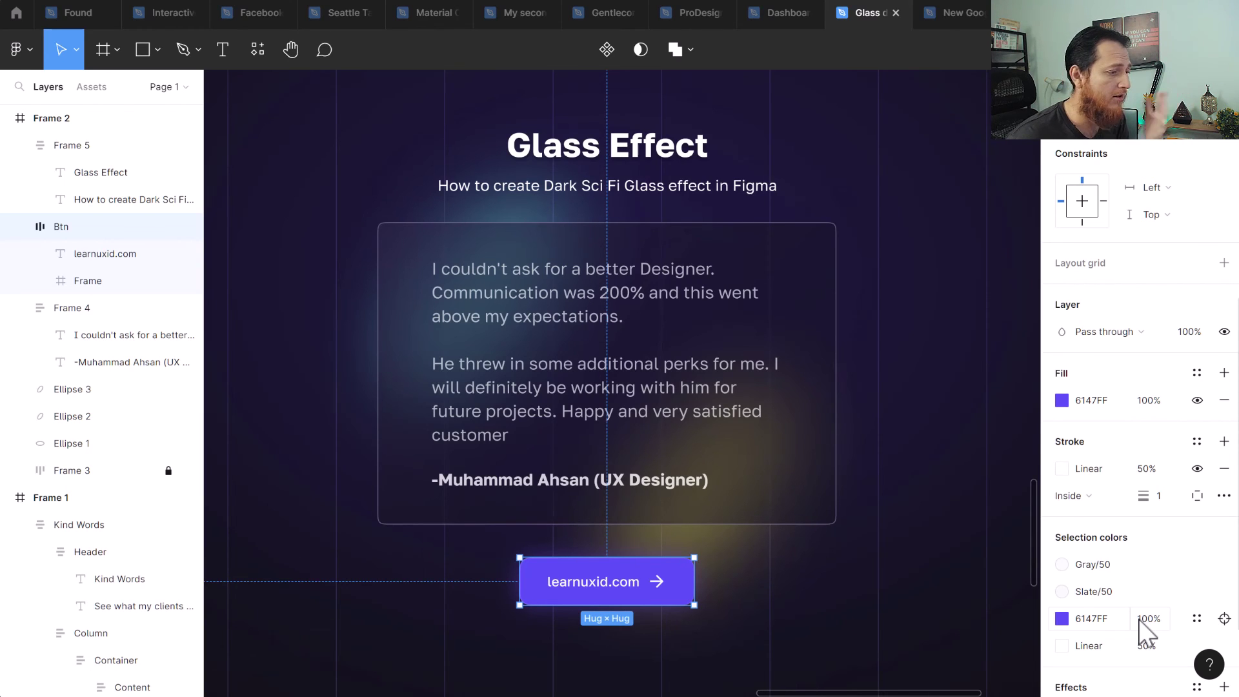
scroll(1140, 630, down, 2)
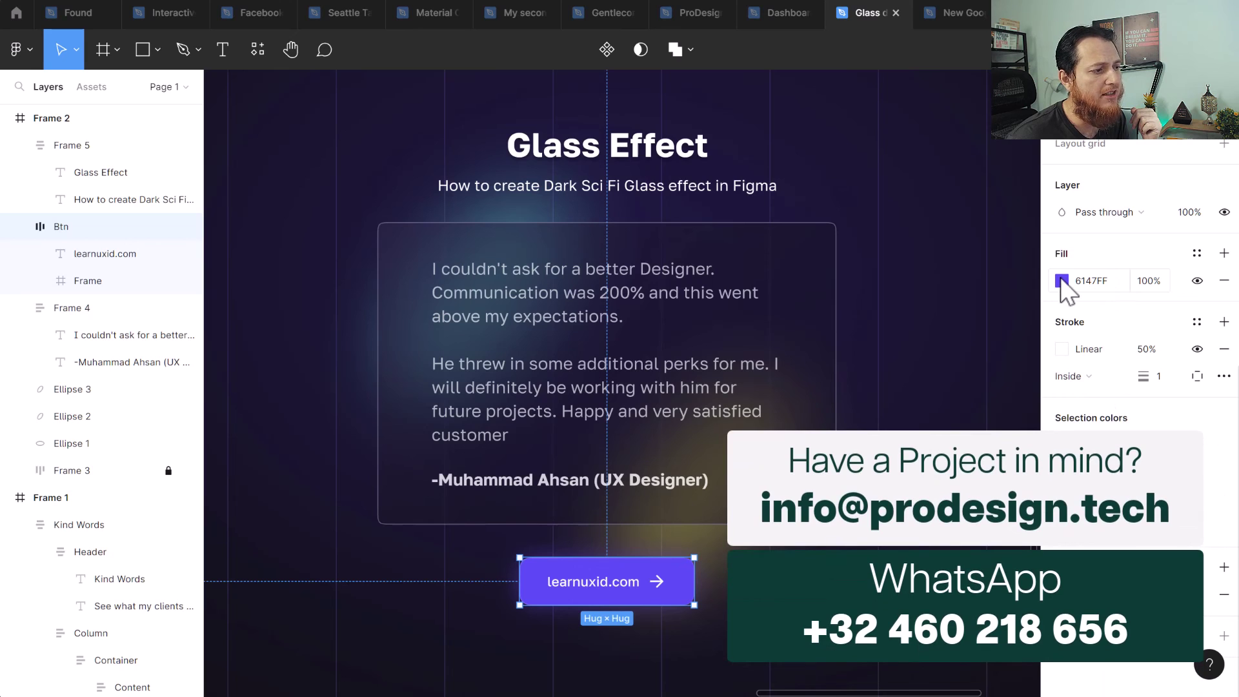
click(1148, 349)
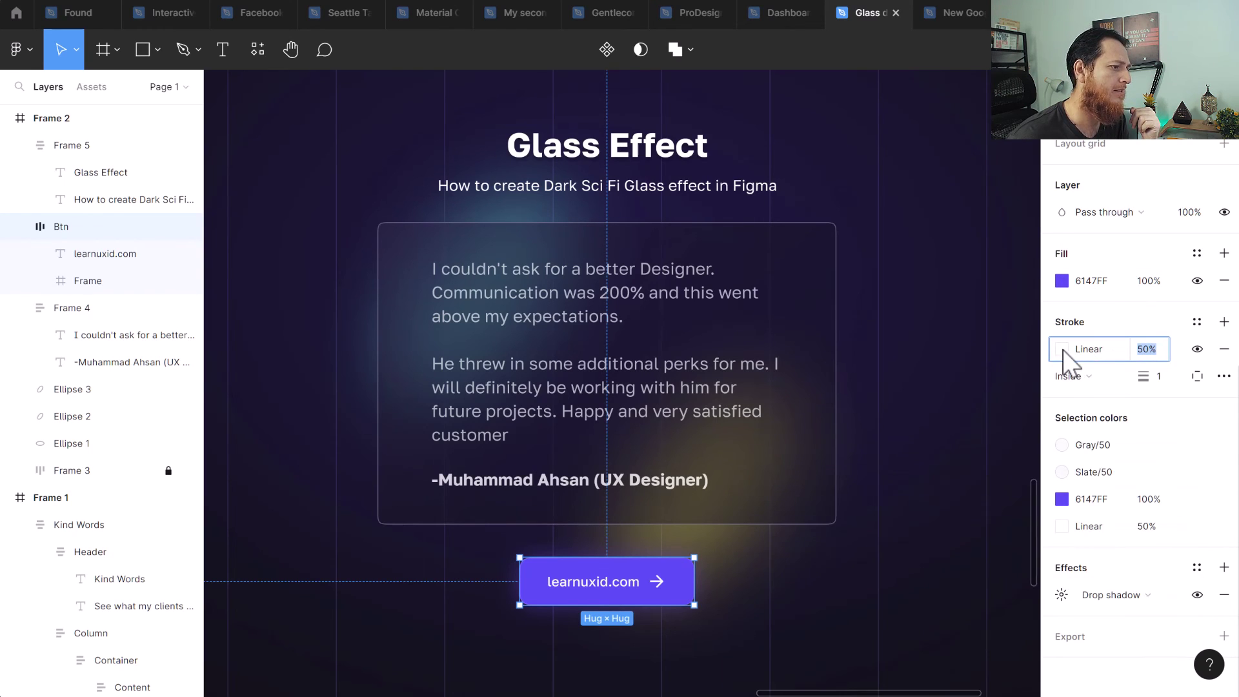
click(1063, 349)
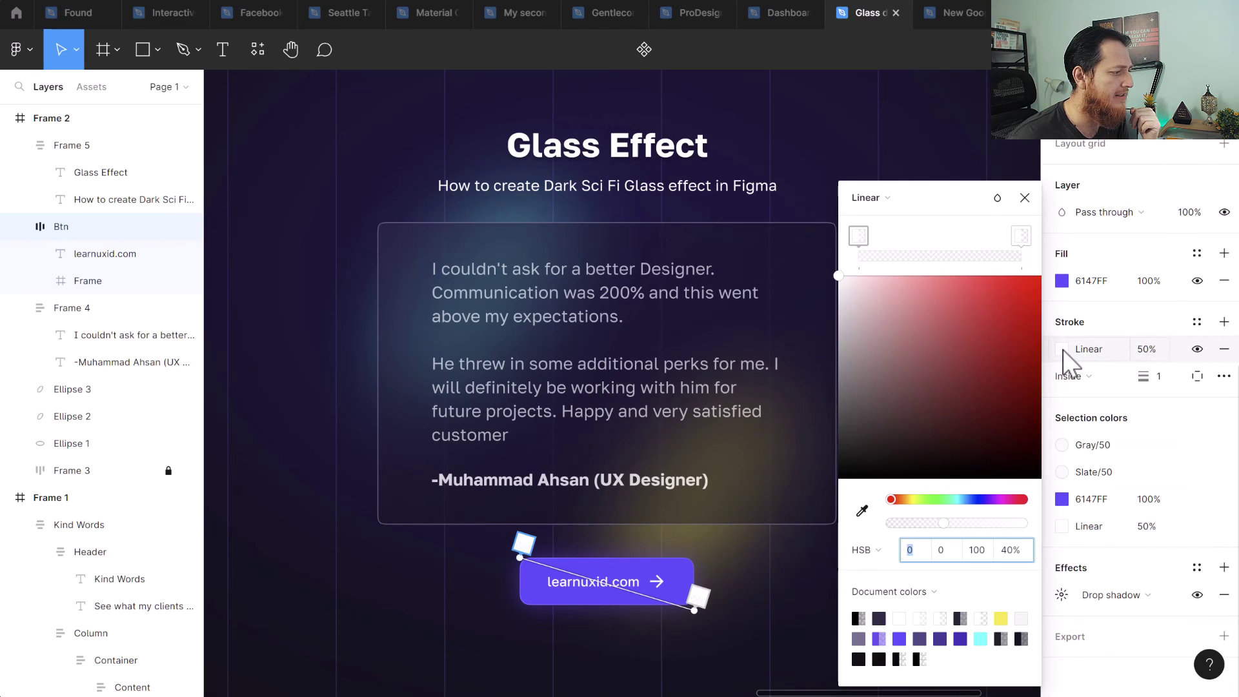
click(1062, 349)
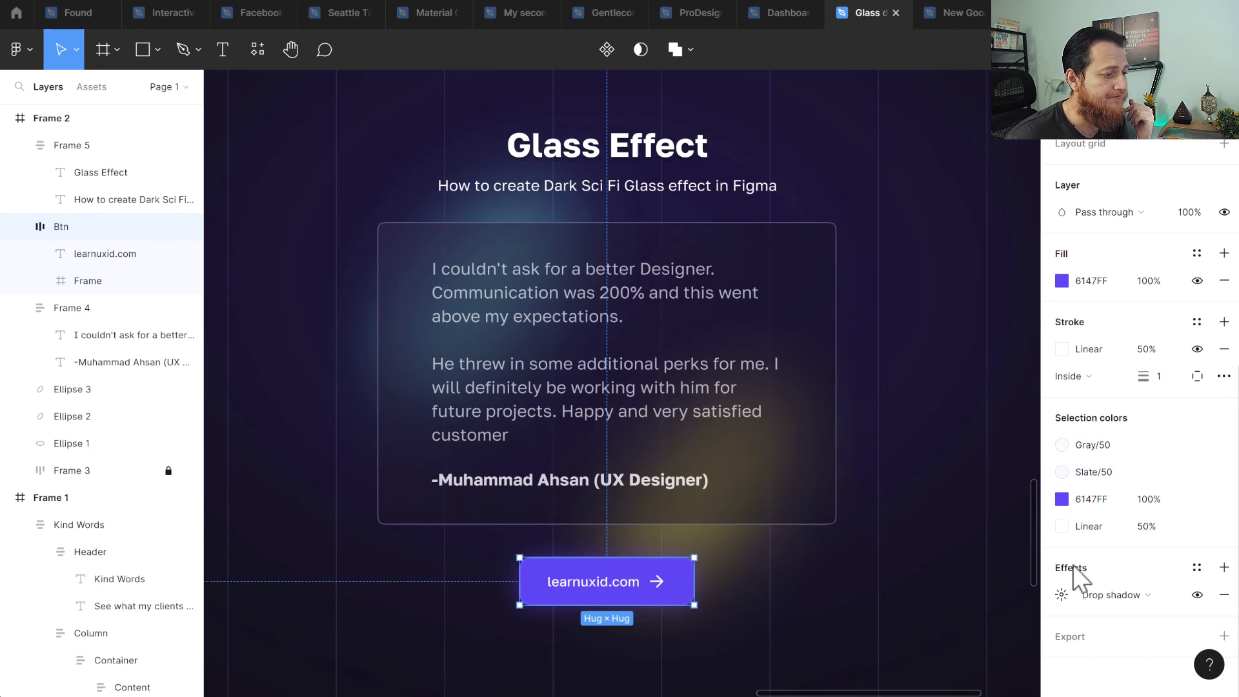
click(1064, 594)
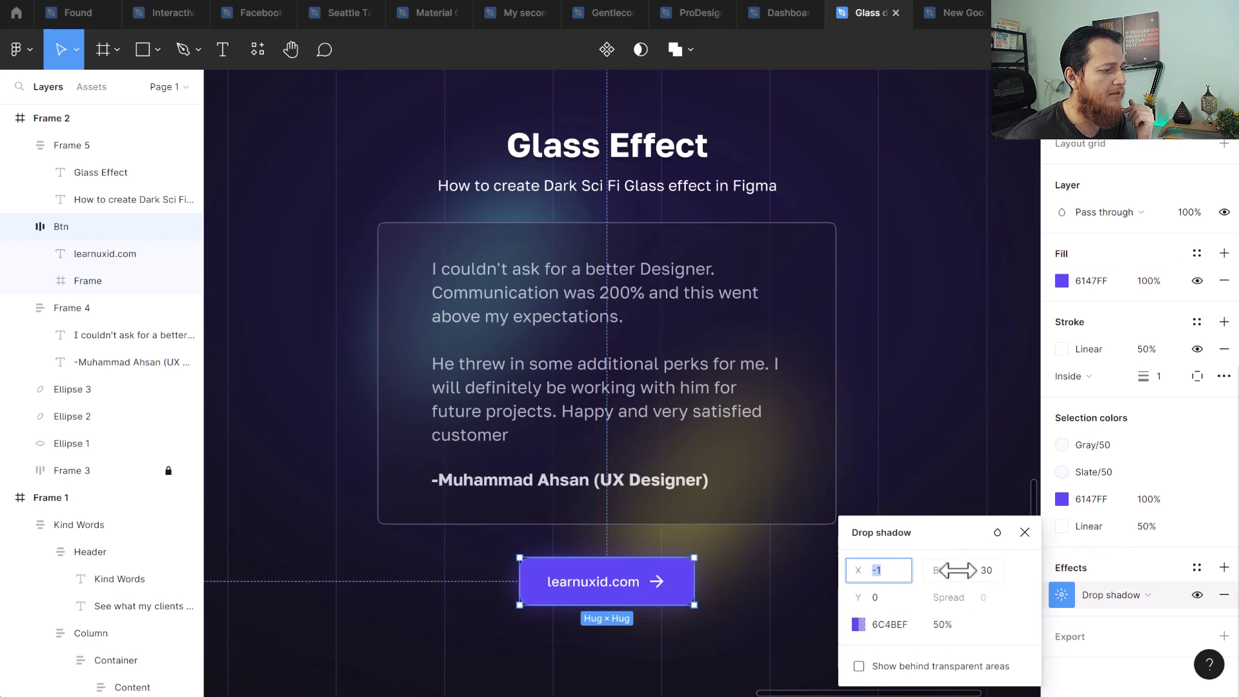
click(990, 573)
double_click(986, 571)
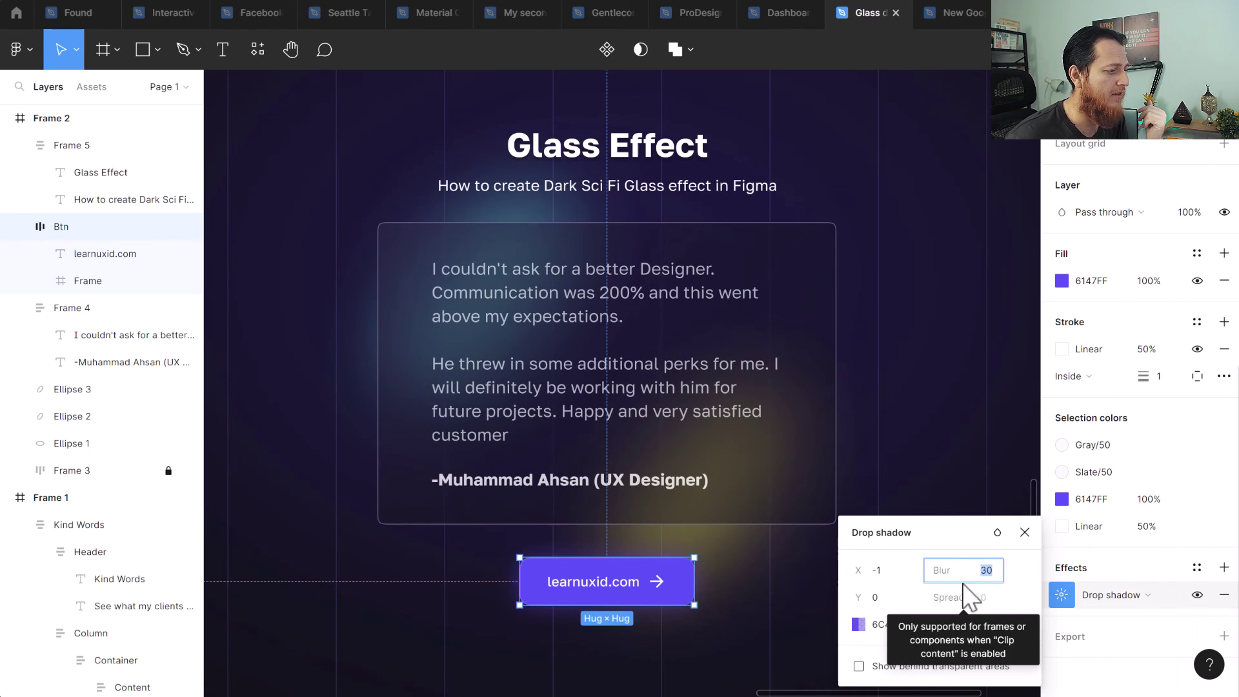
click(885, 576)
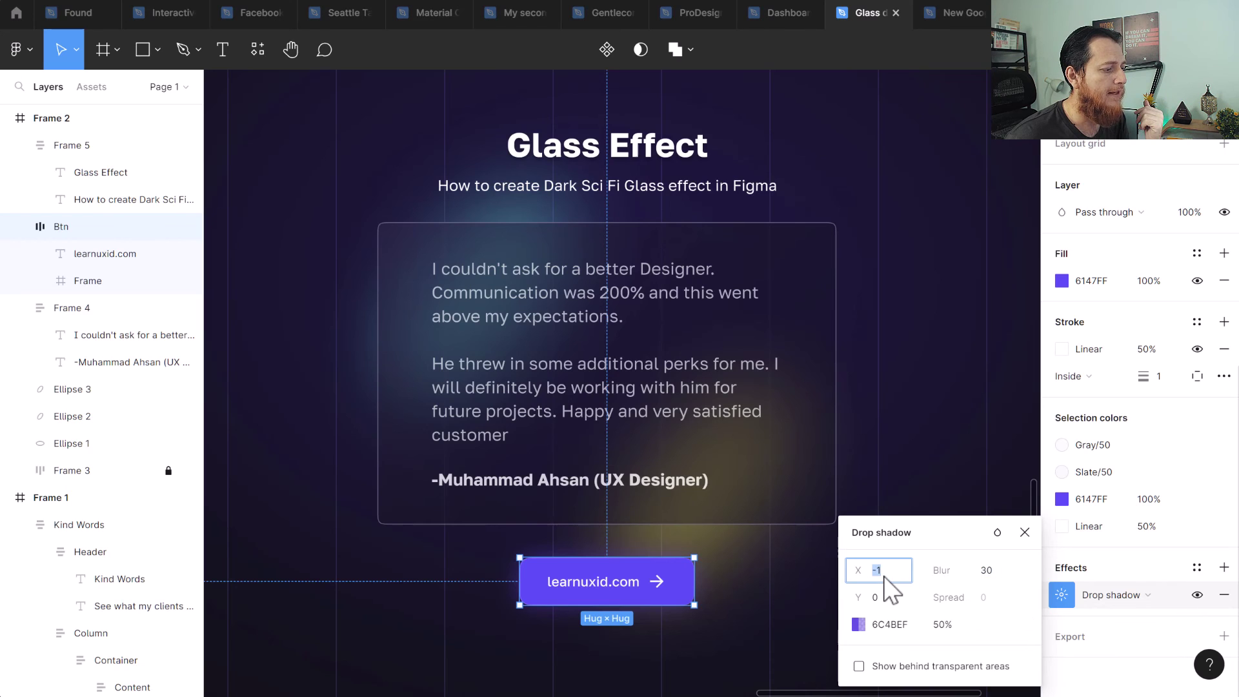
click(1025, 533)
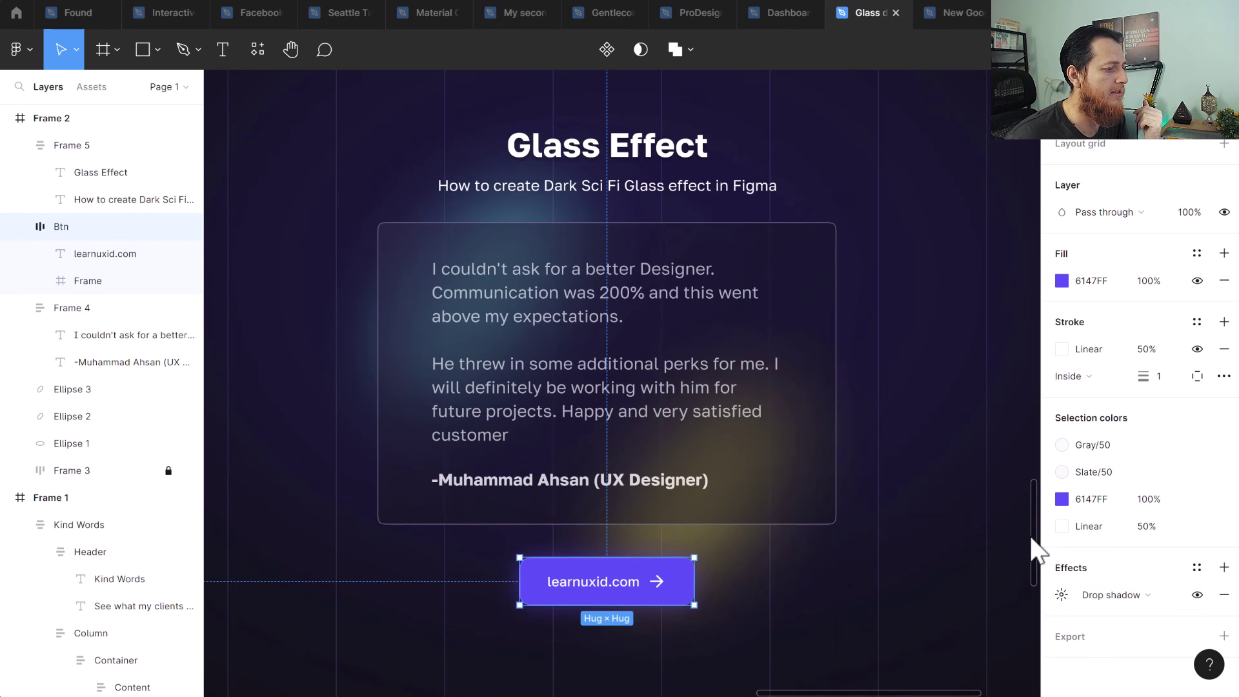
click(885, 593)
- Hide the purple button's drop shadow after toggling it to compare
click(688, 604)
scroll(1106, 594, down, 8)
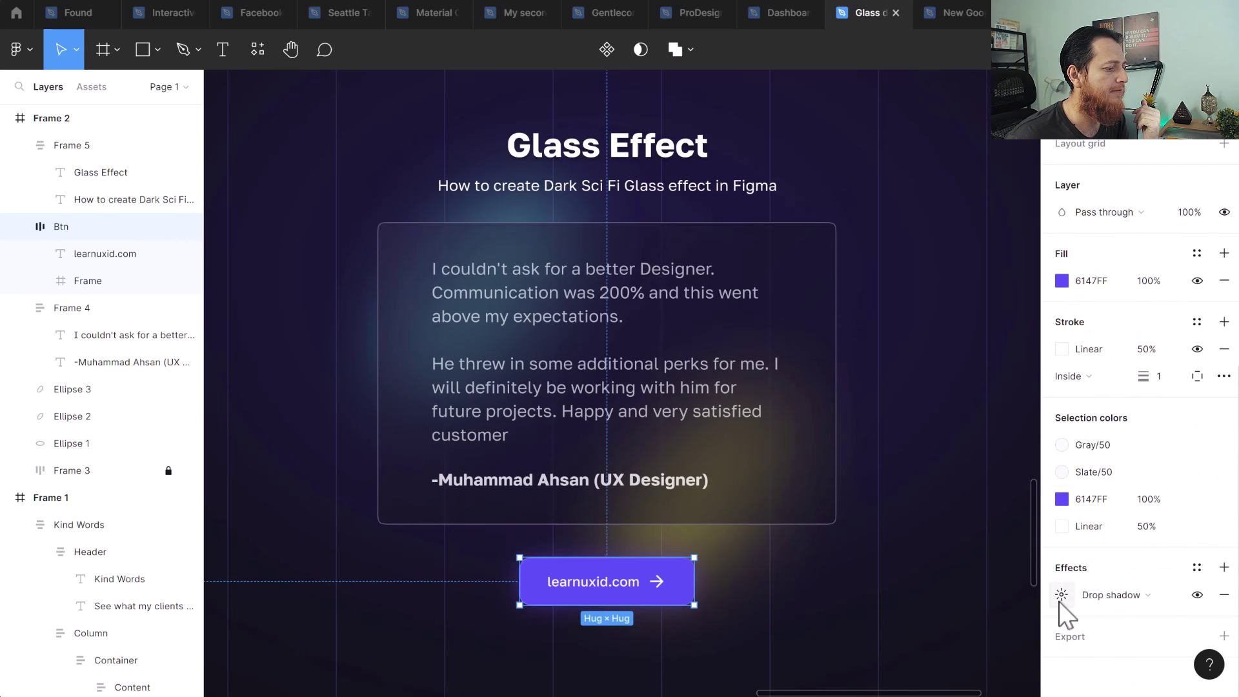
click(1196, 594)
click(1196, 595)
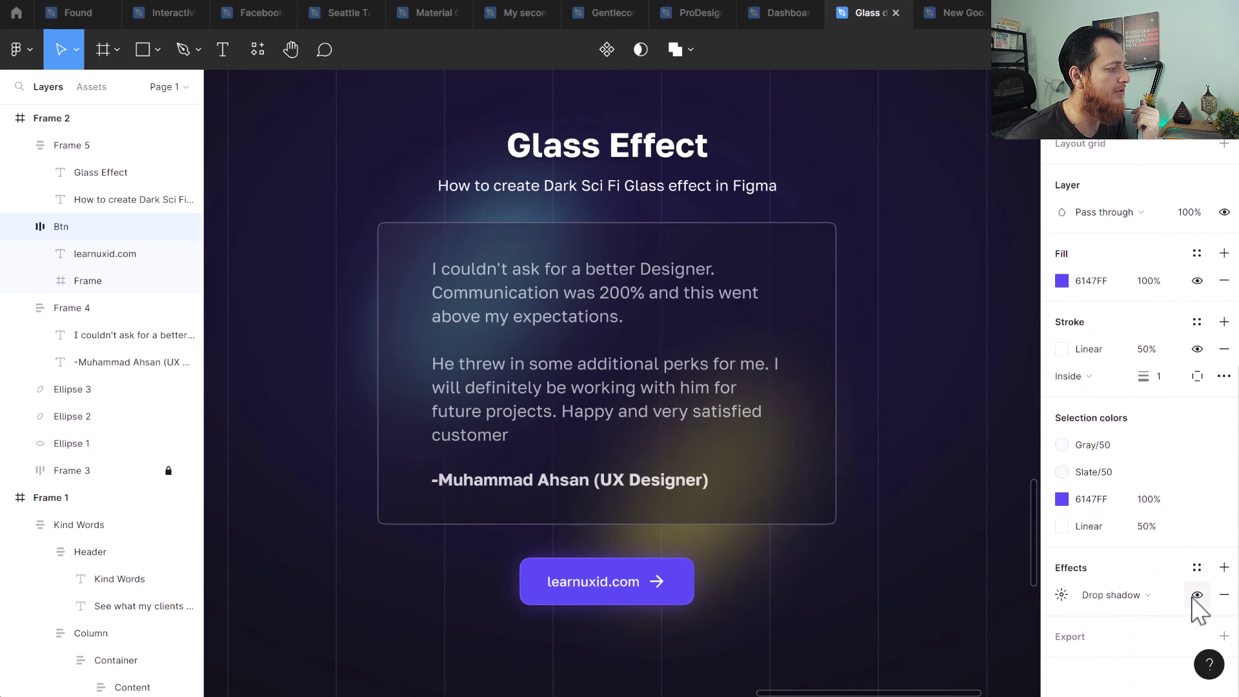
click(1196, 595)
click(1196, 595)
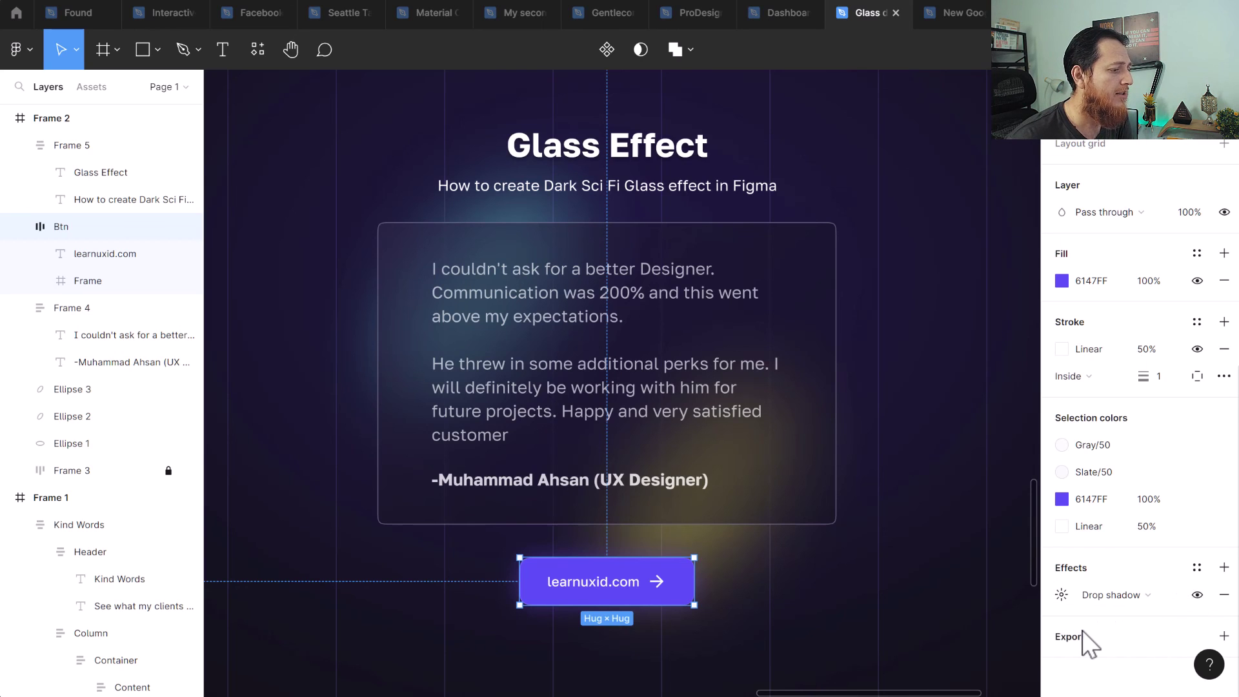
click(1196, 595)
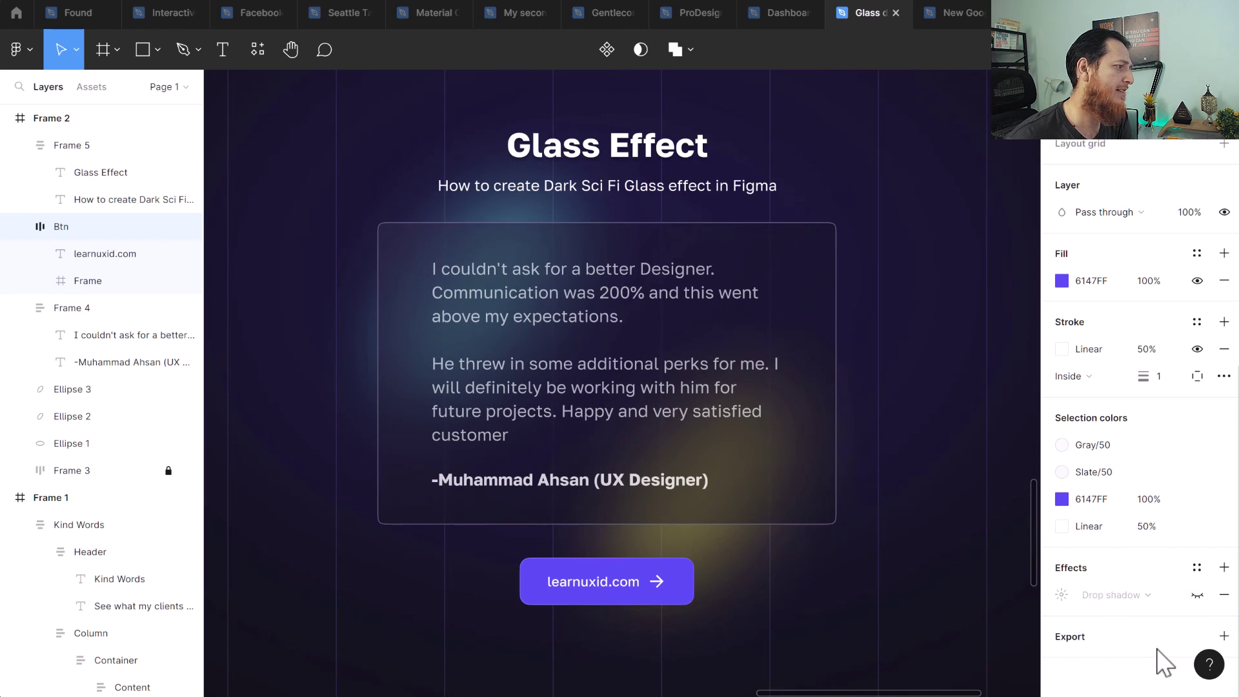
click(770, 645)
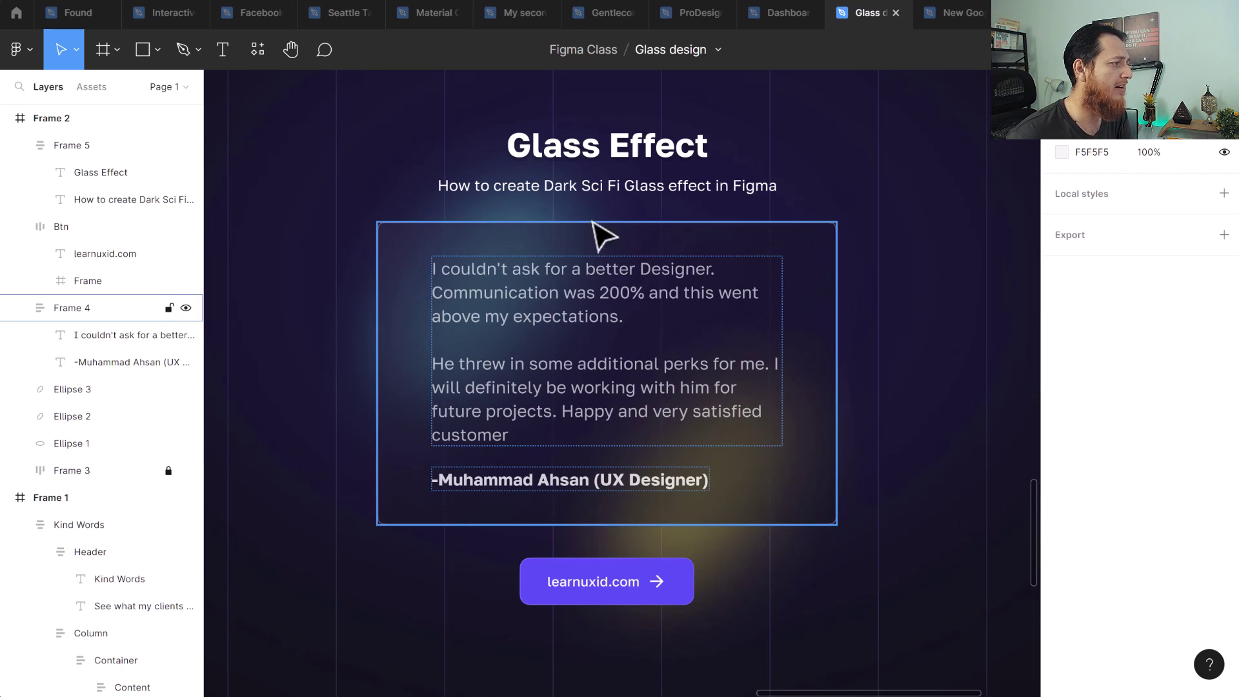
- Hide the drop shadow on the 'Glass Effect' title
double_click(573, 166)
scroll(1155, 597, down, 2)
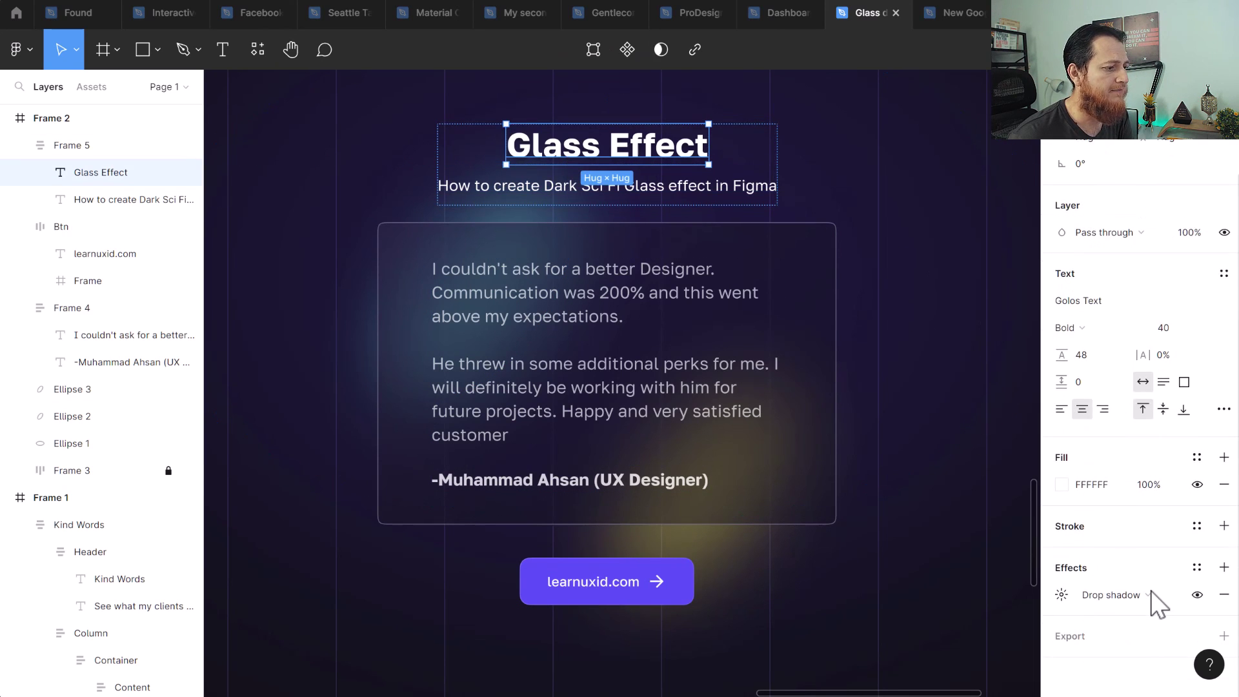
click(1069, 598)
click(1070, 598)
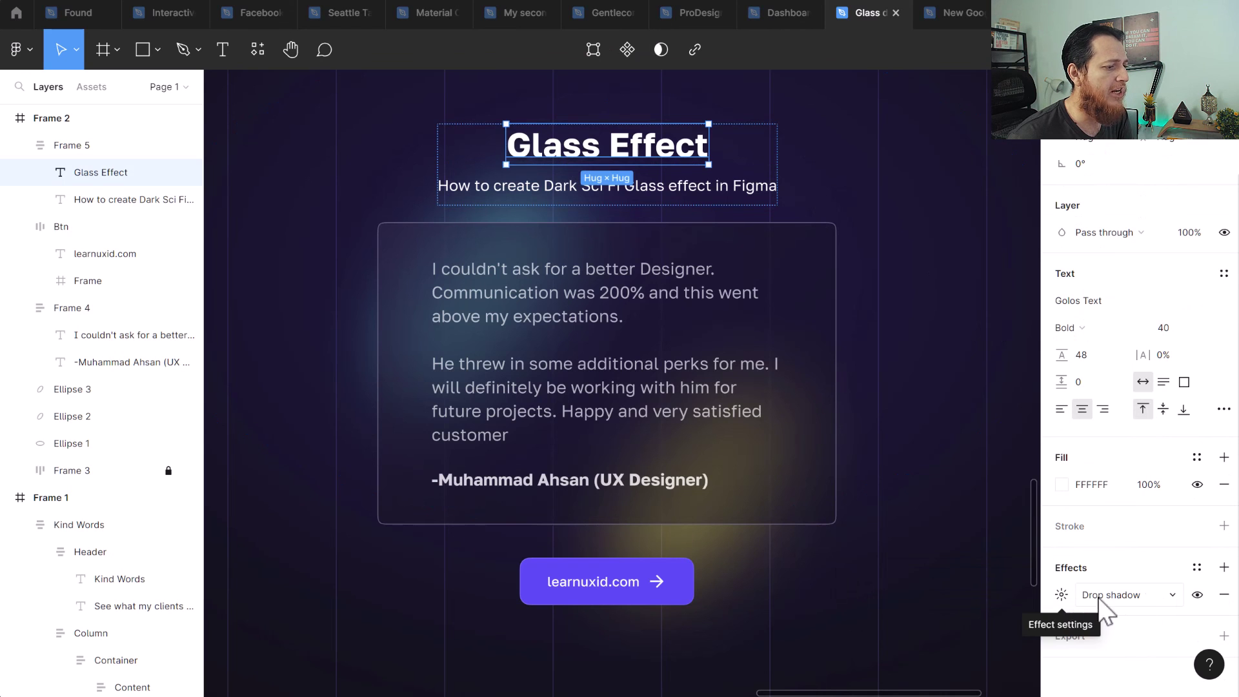
click(1198, 594)
key(Escape)
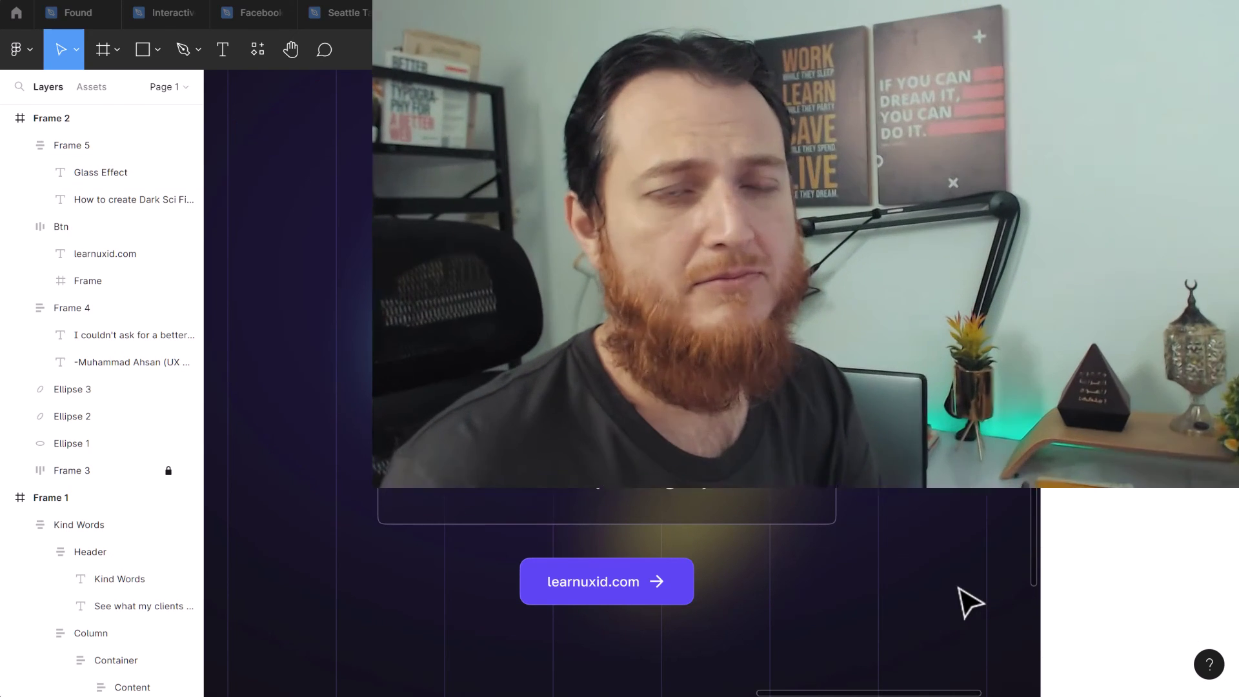